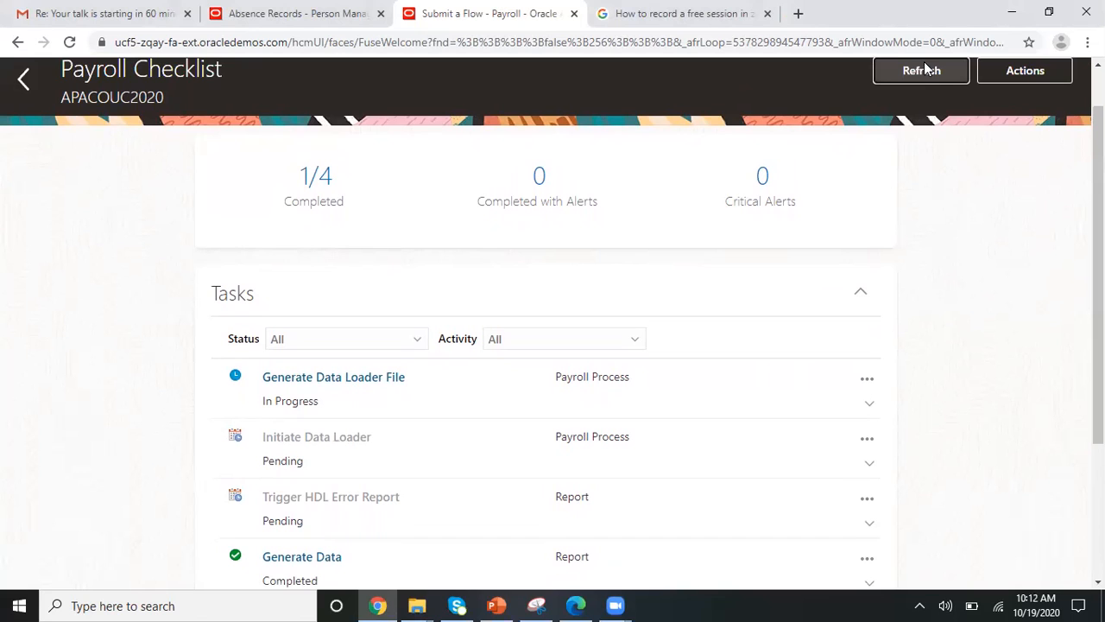
Refresh the APACOUC2020 payroll checklist repeatedly to monitor the progress of the data loader tasks.
click(929, 75)
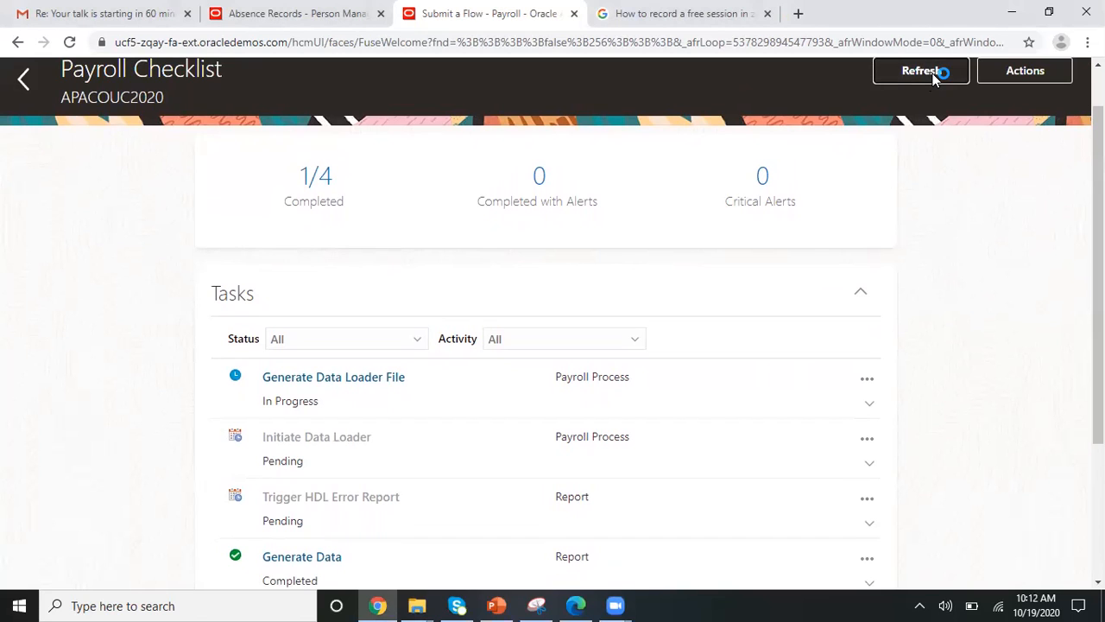
click(936, 79)
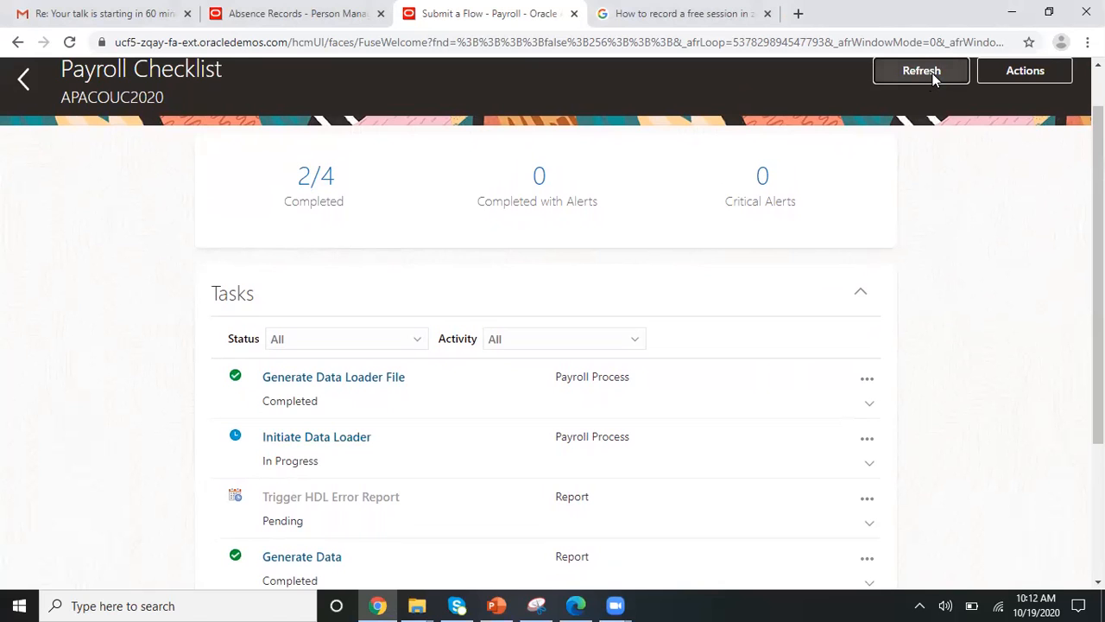
click(932, 78)
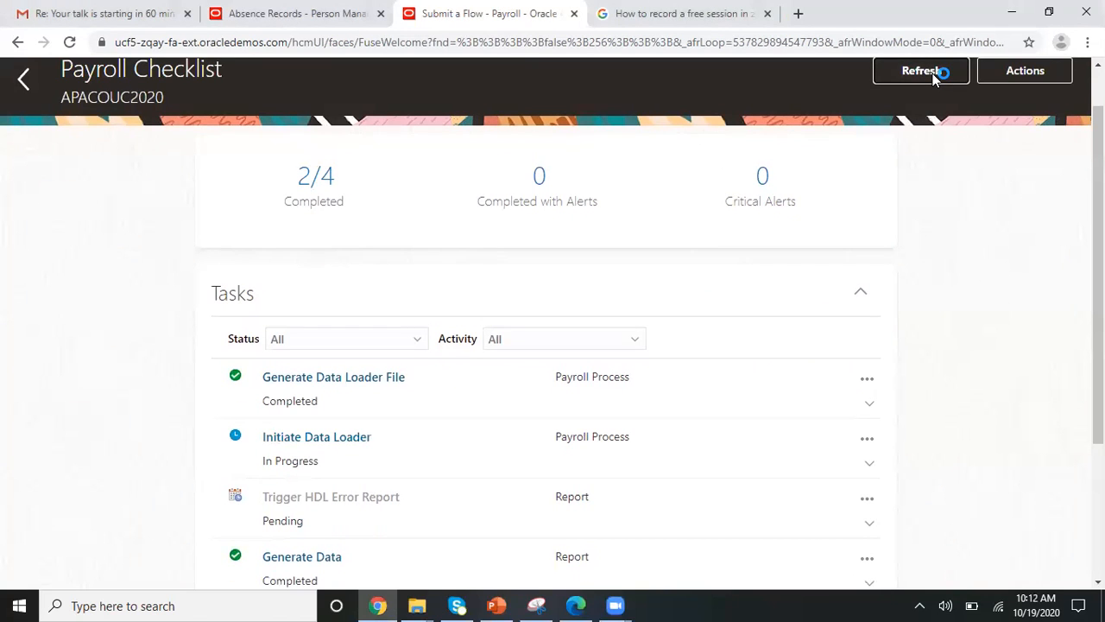
click(932, 78)
click(932, 76)
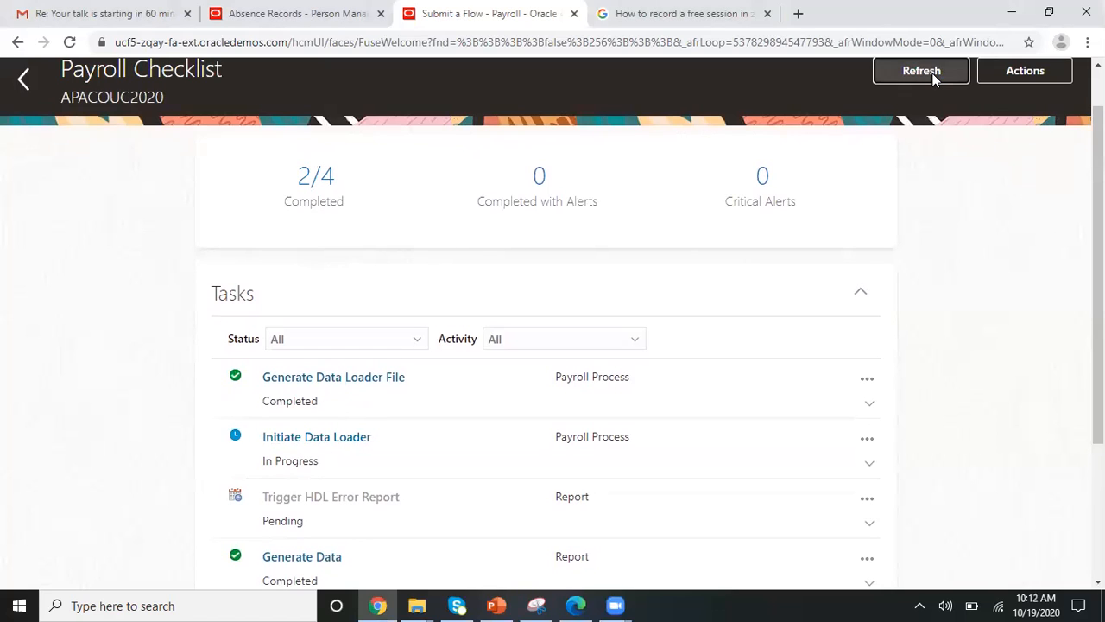
click(933, 78)
click(933, 78)
click(933, 77)
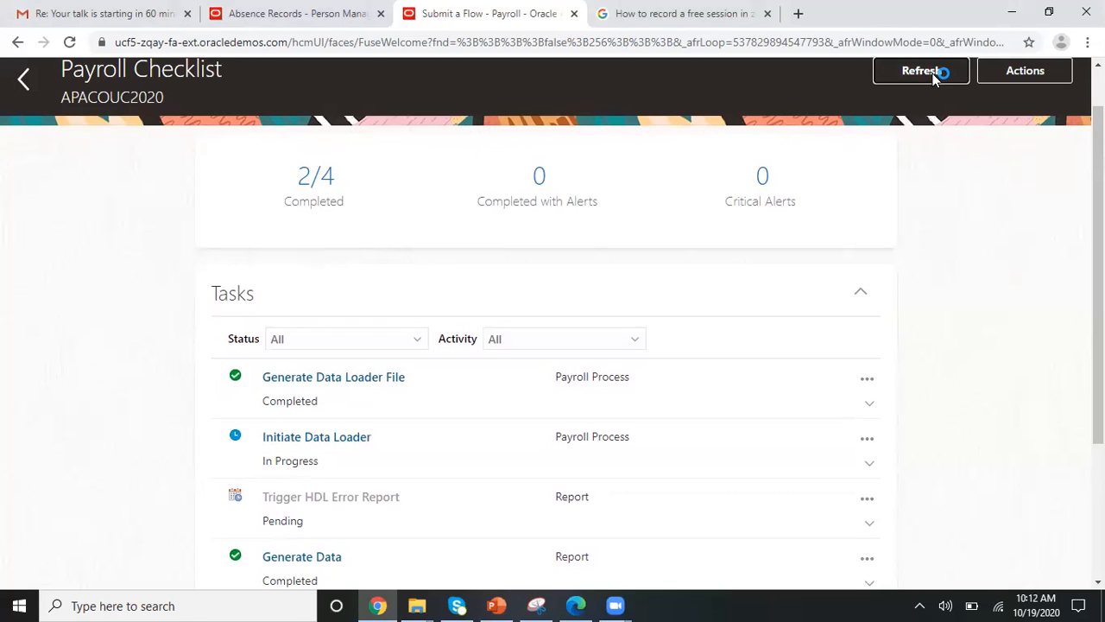
click(932, 78)
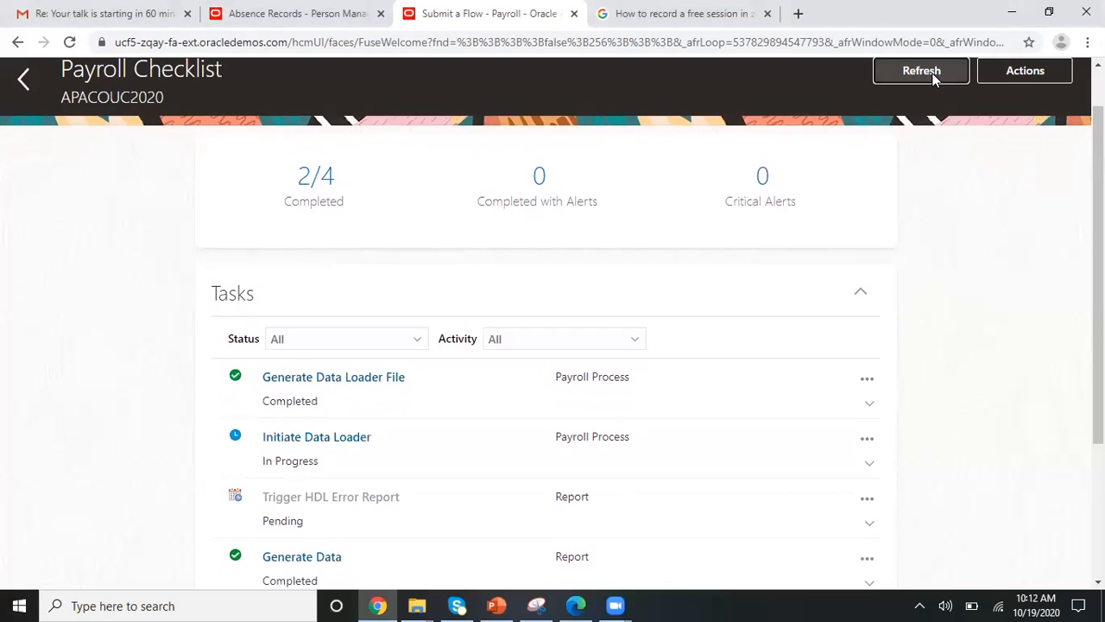
click(933, 78)
click(933, 78)
click(933, 78)
click(932, 76)
click(933, 78)
click(933, 78)
click(932, 77)
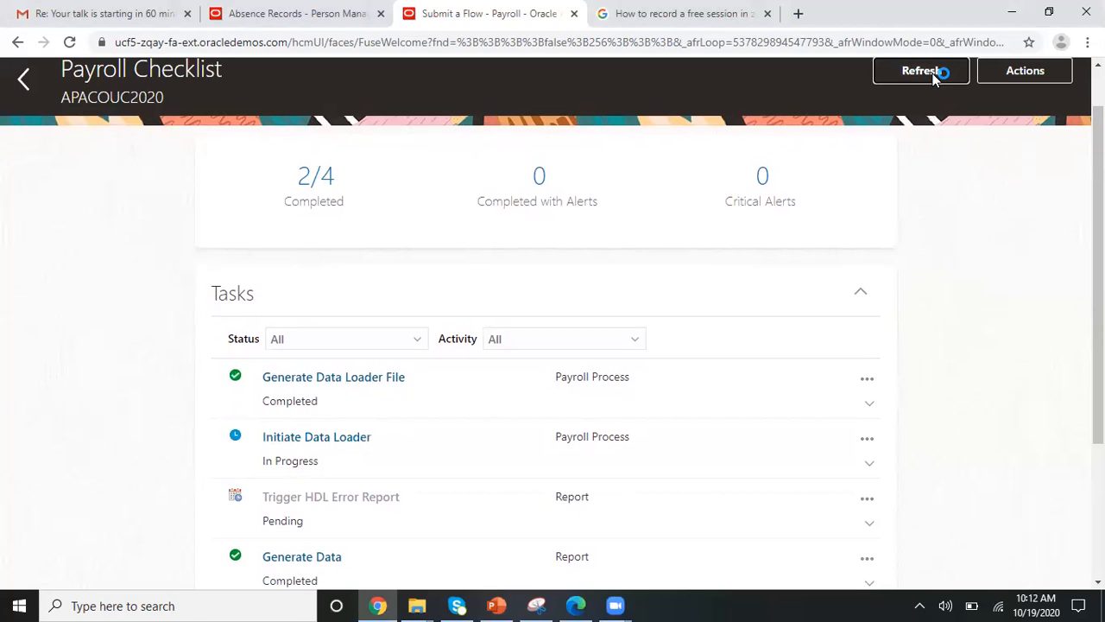
click(933, 77)
click(932, 77)
click(932, 78)
click(933, 78)
click(932, 78)
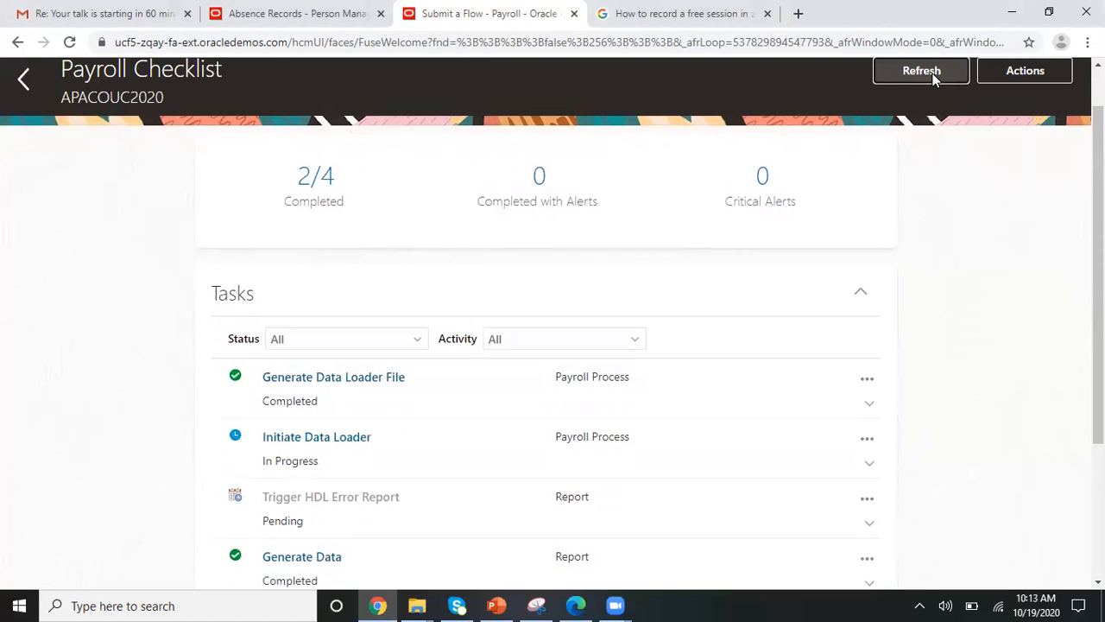
click(932, 78)
click(933, 79)
click(933, 79)
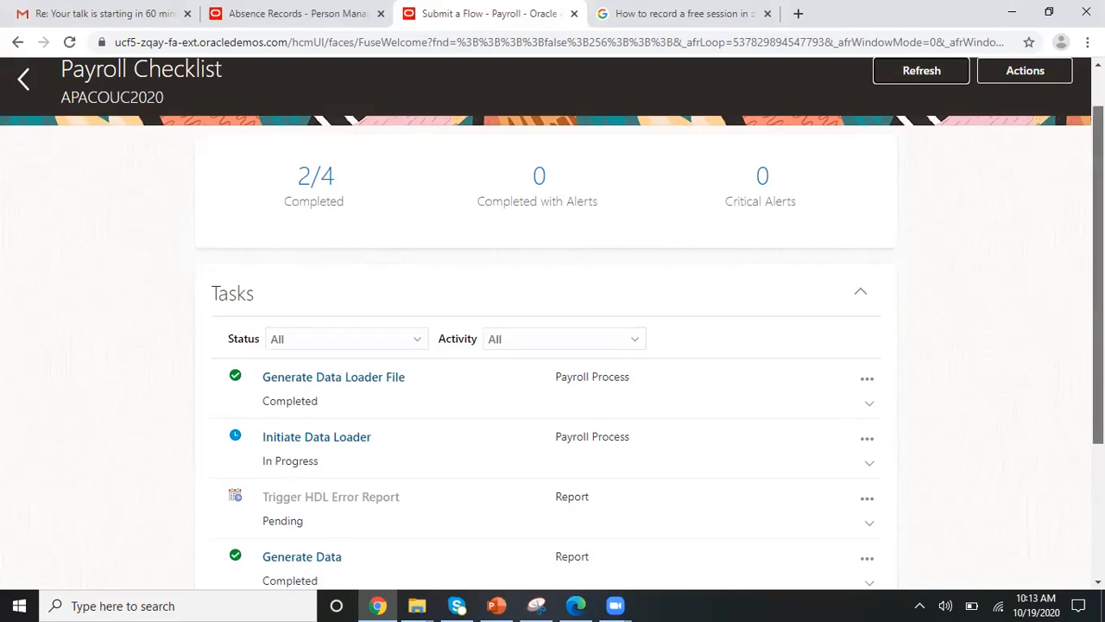
click(932, 78)
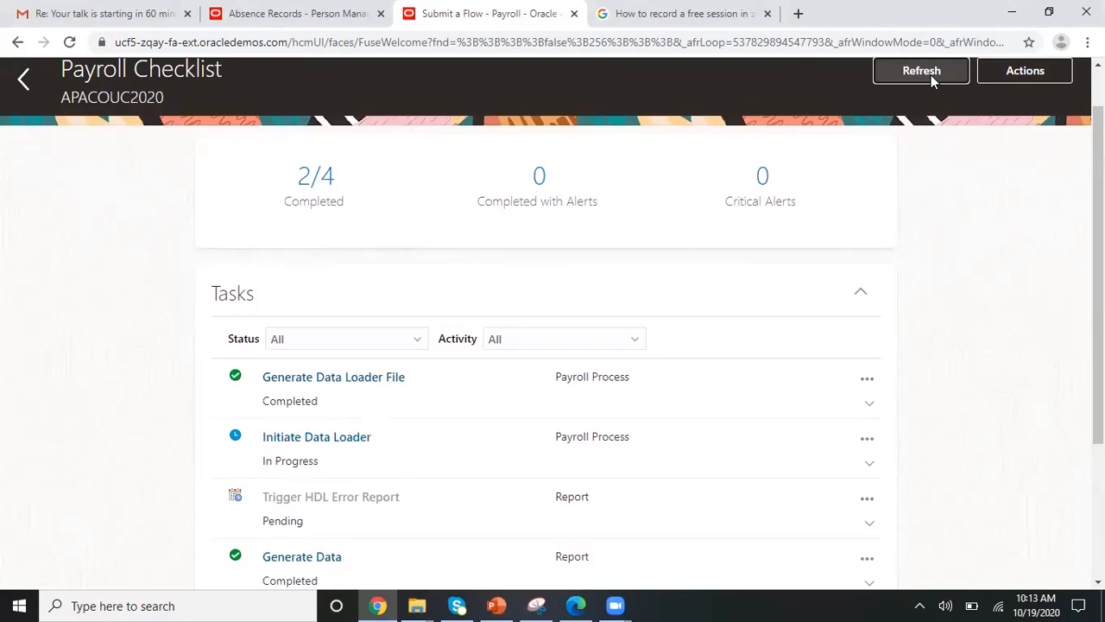
click(931, 75)
click(931, 79)
click(931, 76)
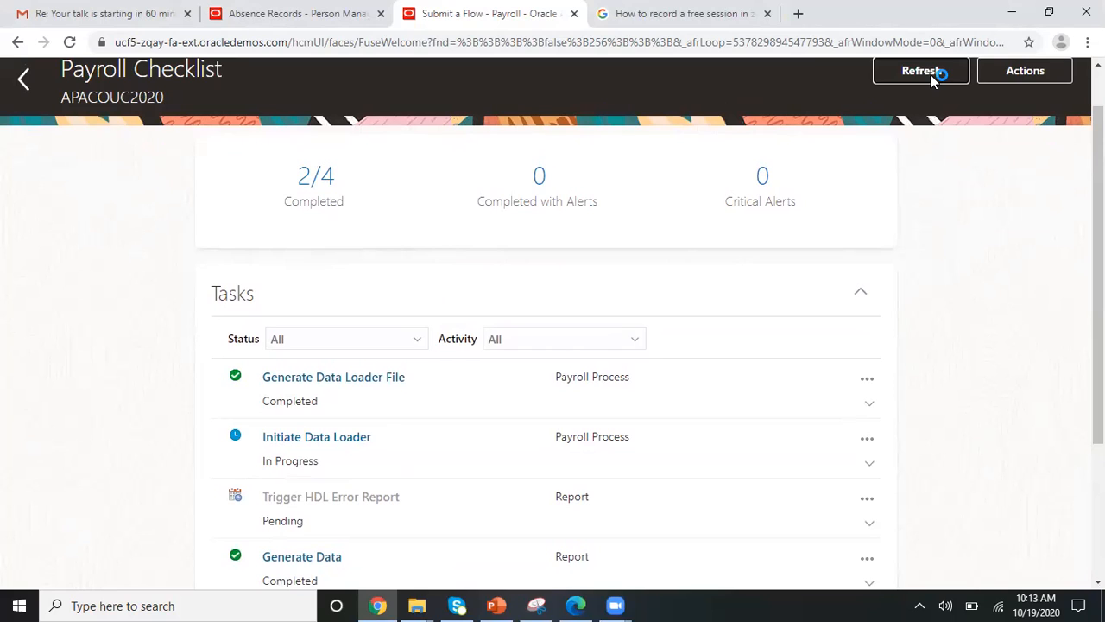
click(931, 75)
click(931, 75)
click(931, 75)
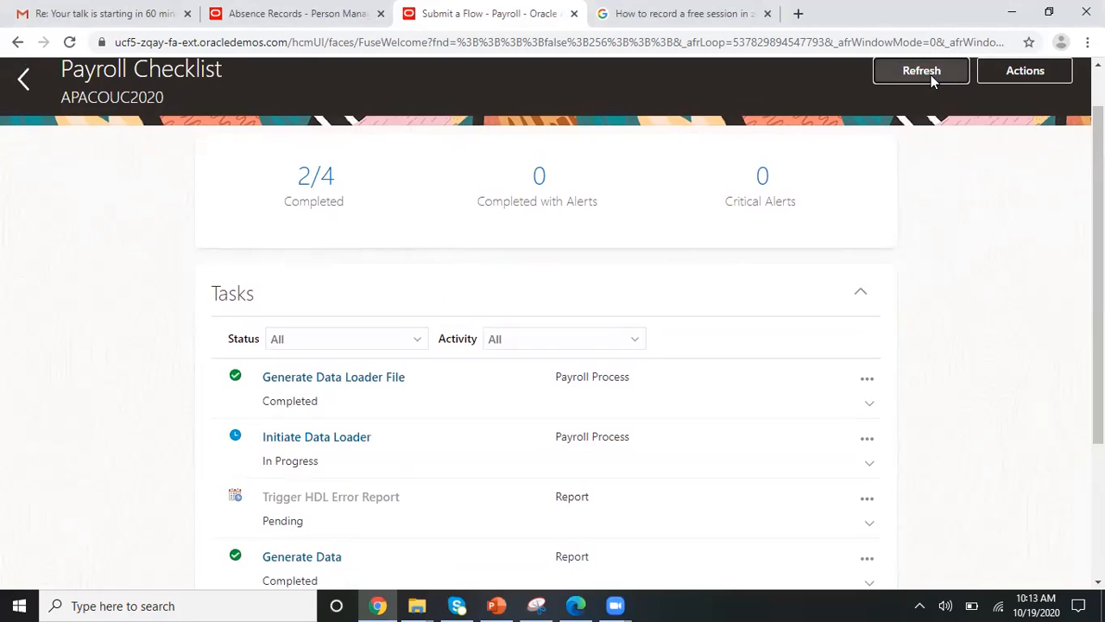
click(930, 75)
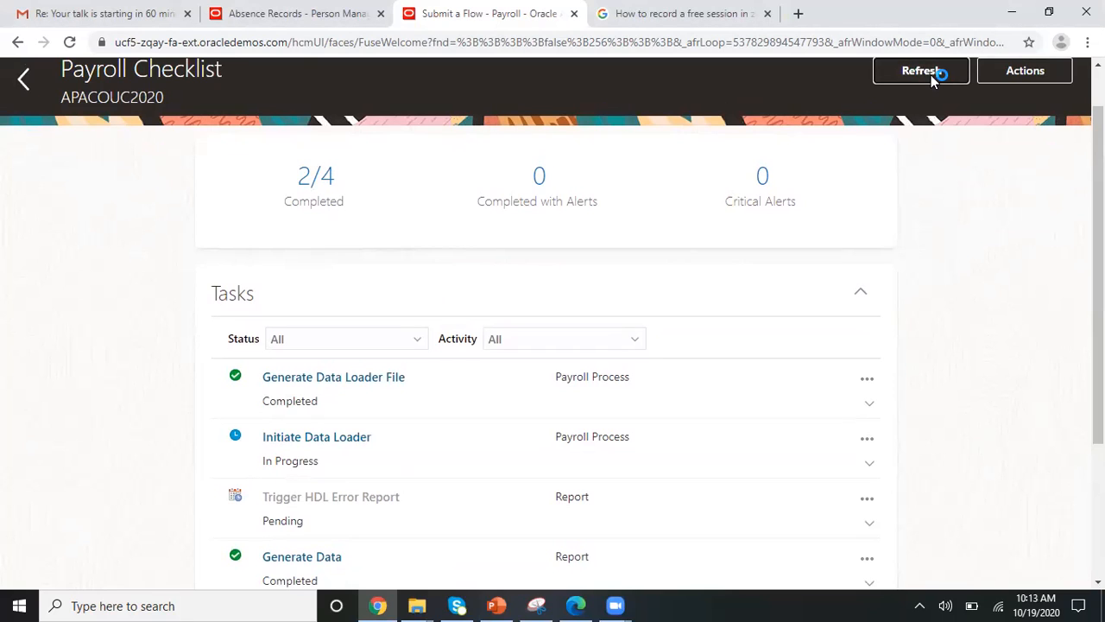
click(932, 80)
click(930, 75)
click(931, 75)
click(931, 75)
click(931, 75)
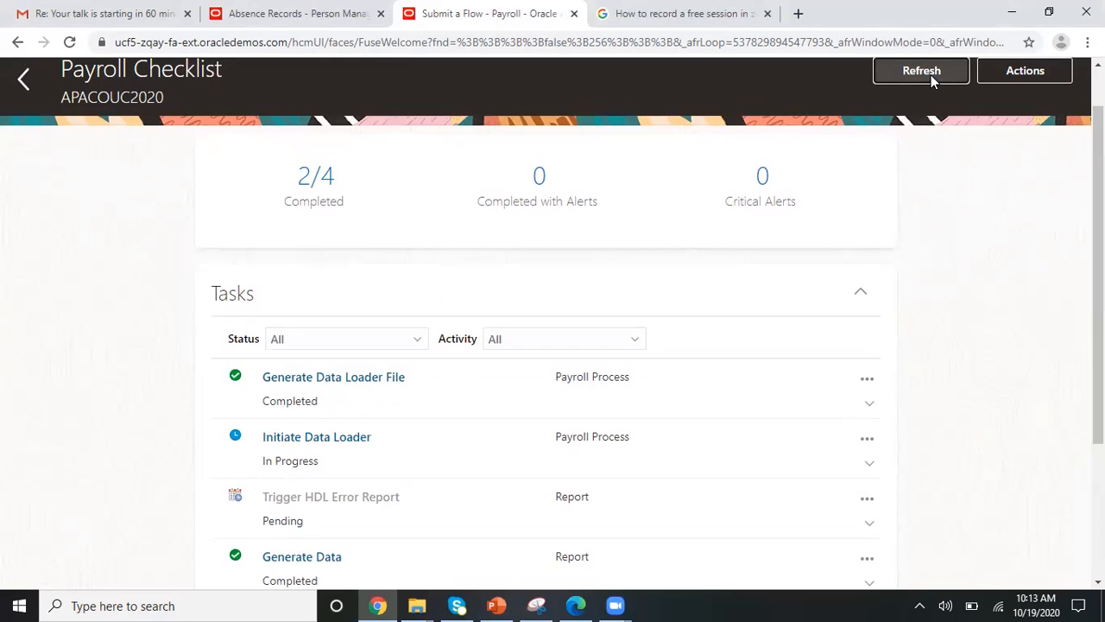
click(931, 75)
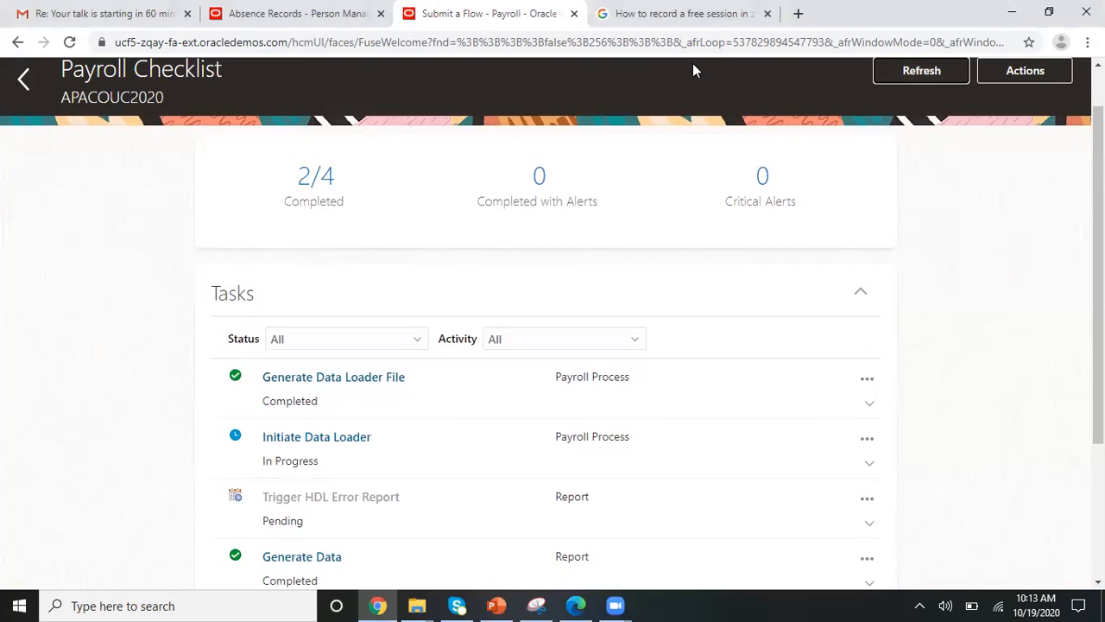
Duplicate the browser tab showing the Absence Records page.
click(337, 30)
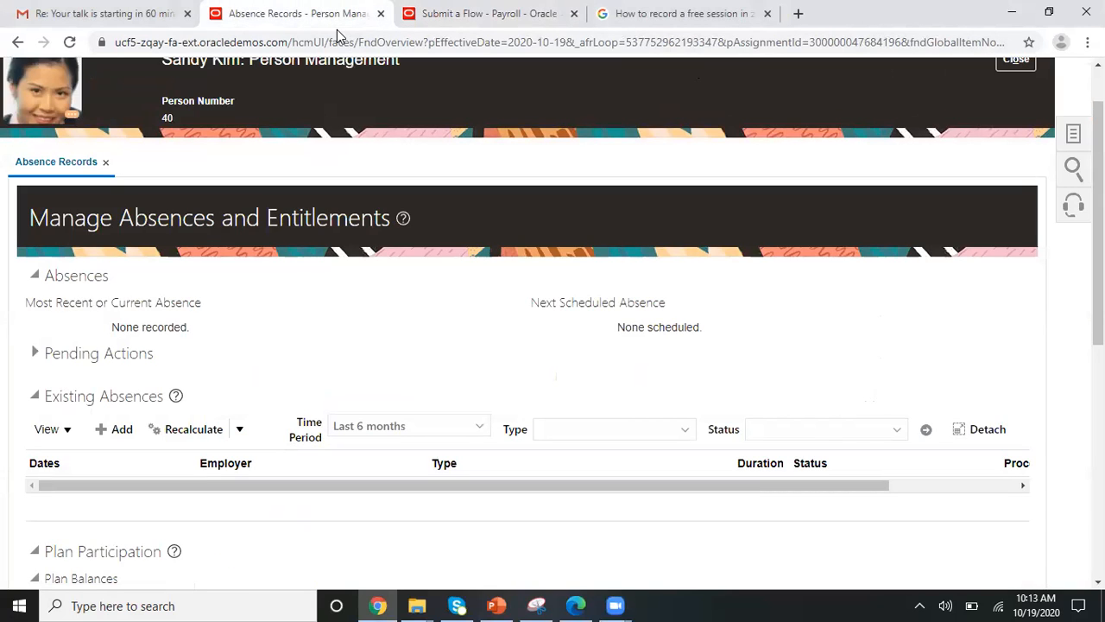
right_click(332, 12)
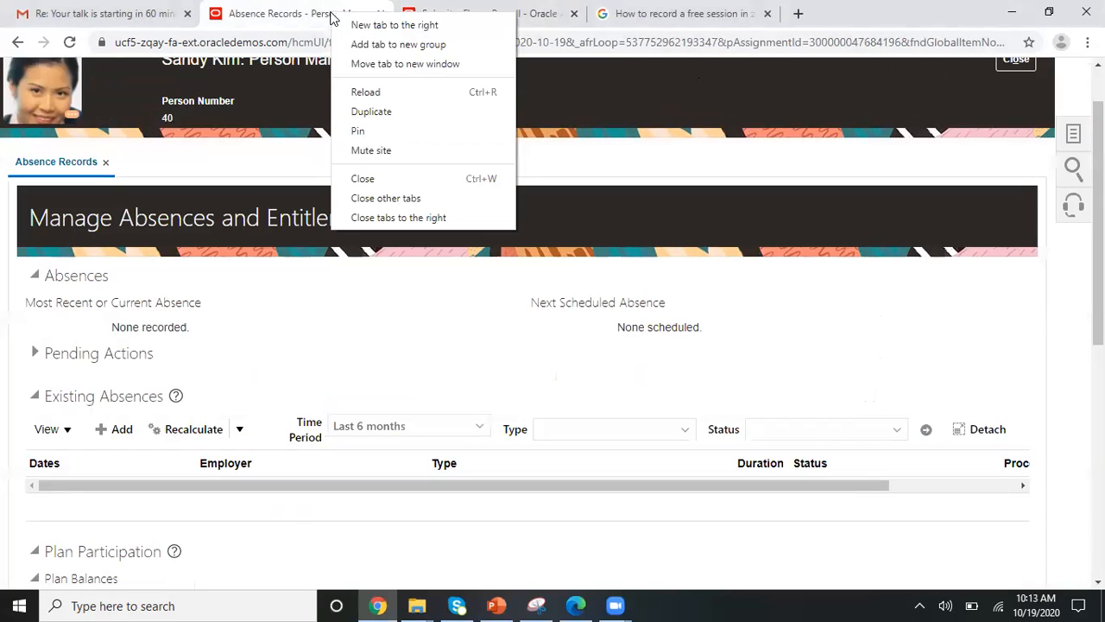
click(381, 120)
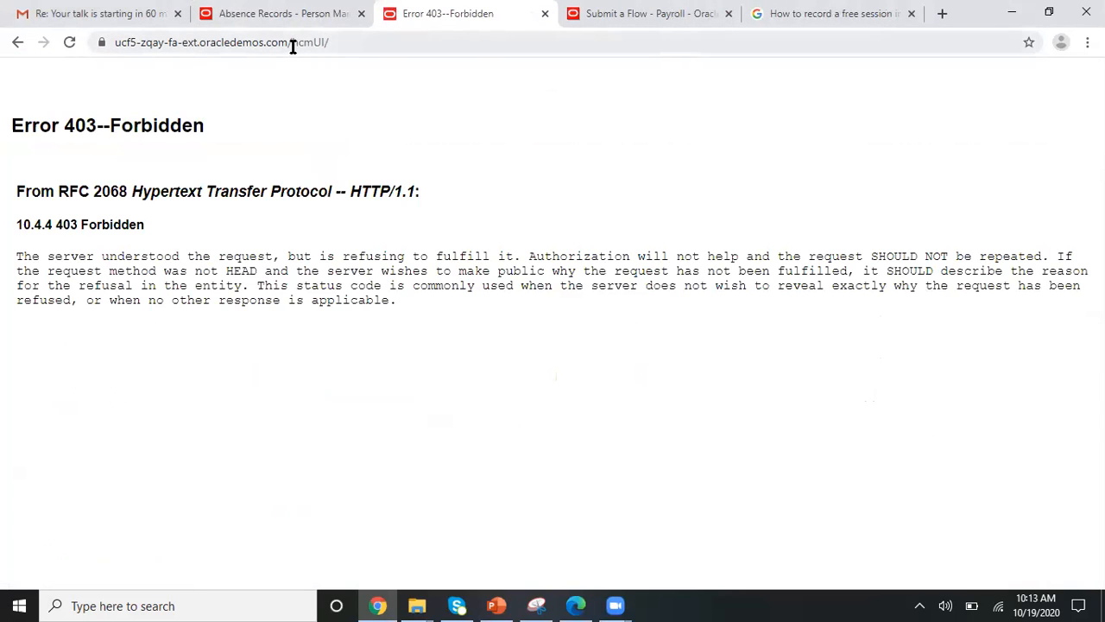
Remove the "hcmUI/" path from the duplicated tab's web address and load the site root.
right_click(421, 44)
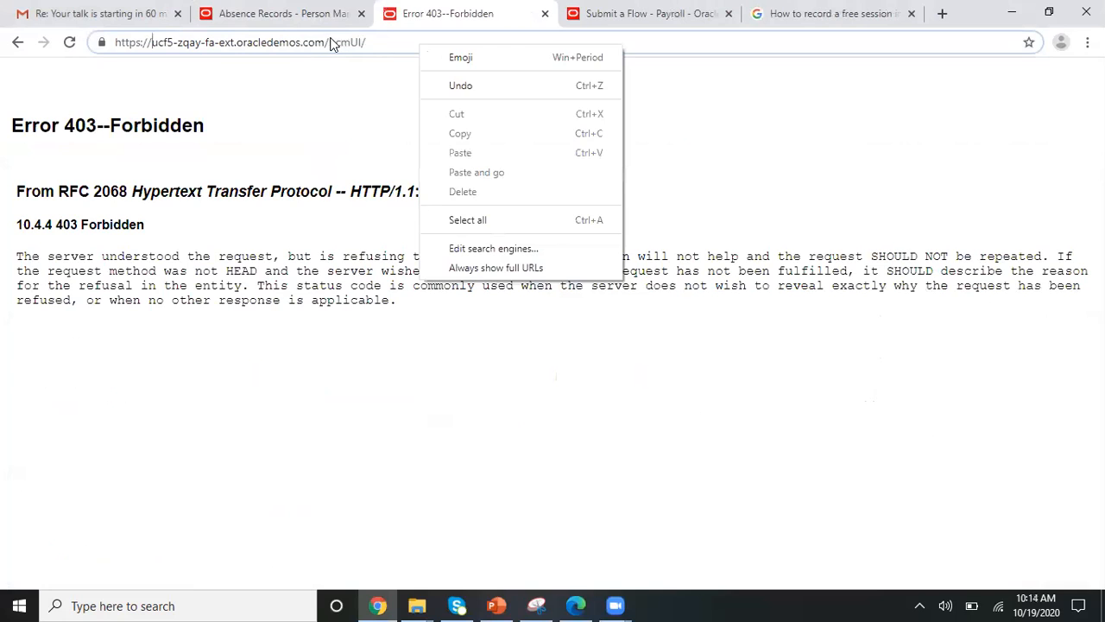
click(330, 43)
drag(329, 44, 415, 52)
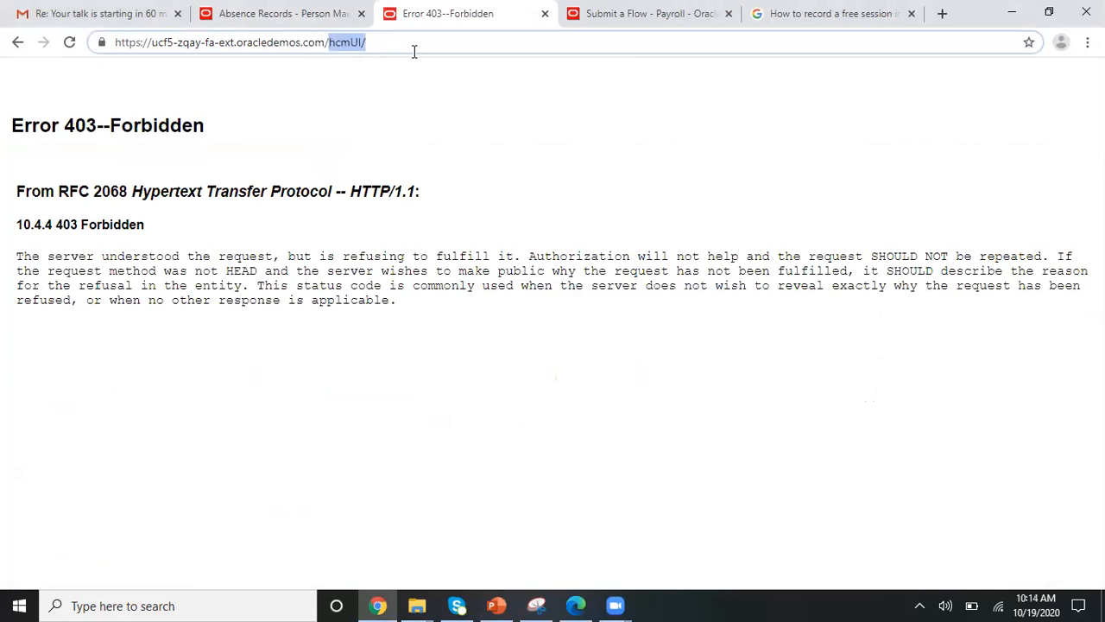
key(BackSpace)
key(Return)
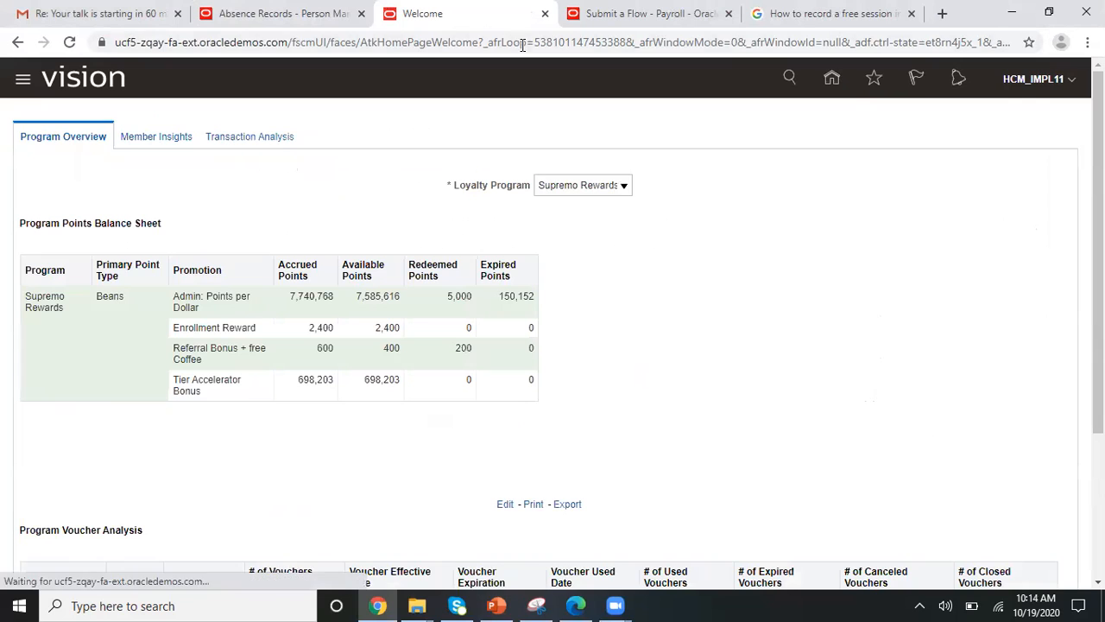
Go to the home page and open the Data Exchange work area under My Client Groups.
click(831, 77)
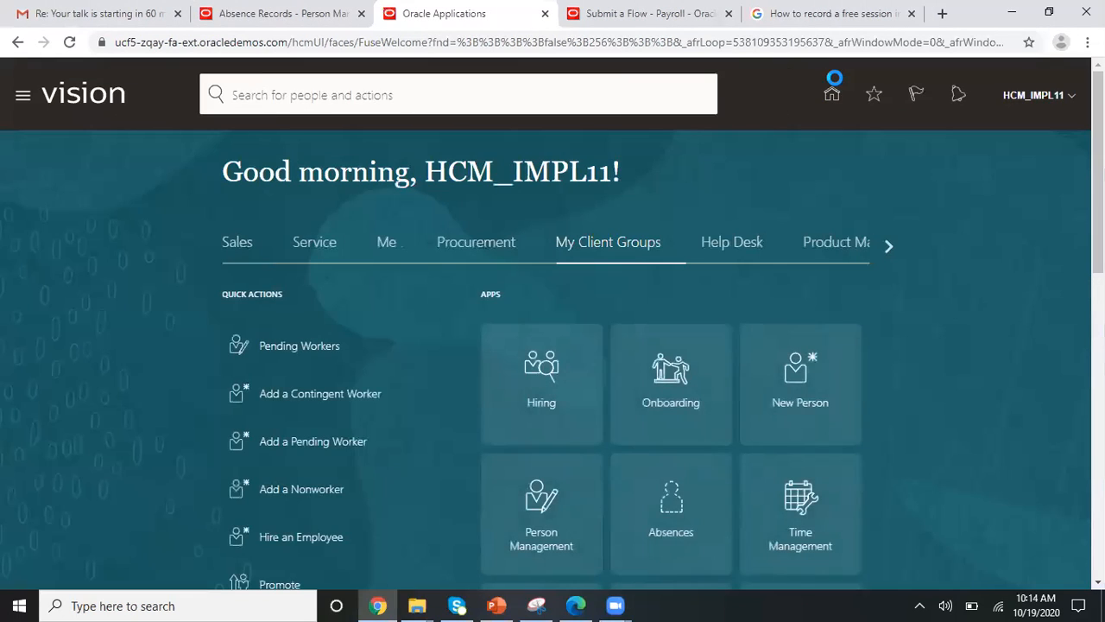
scroll(553, 323, down, 8)
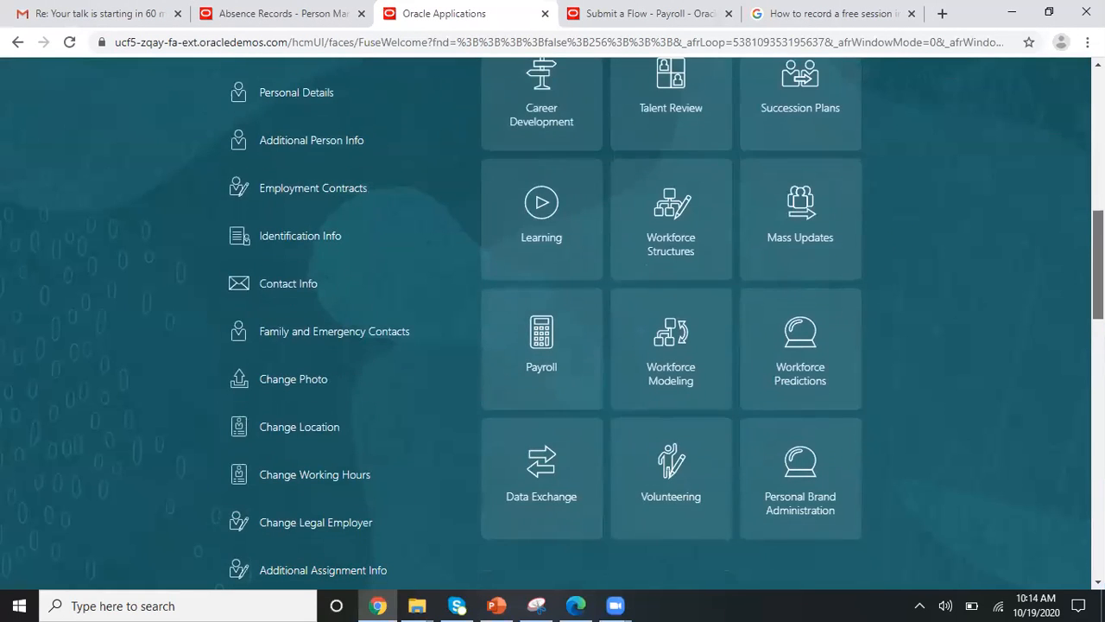
click(557, 504)
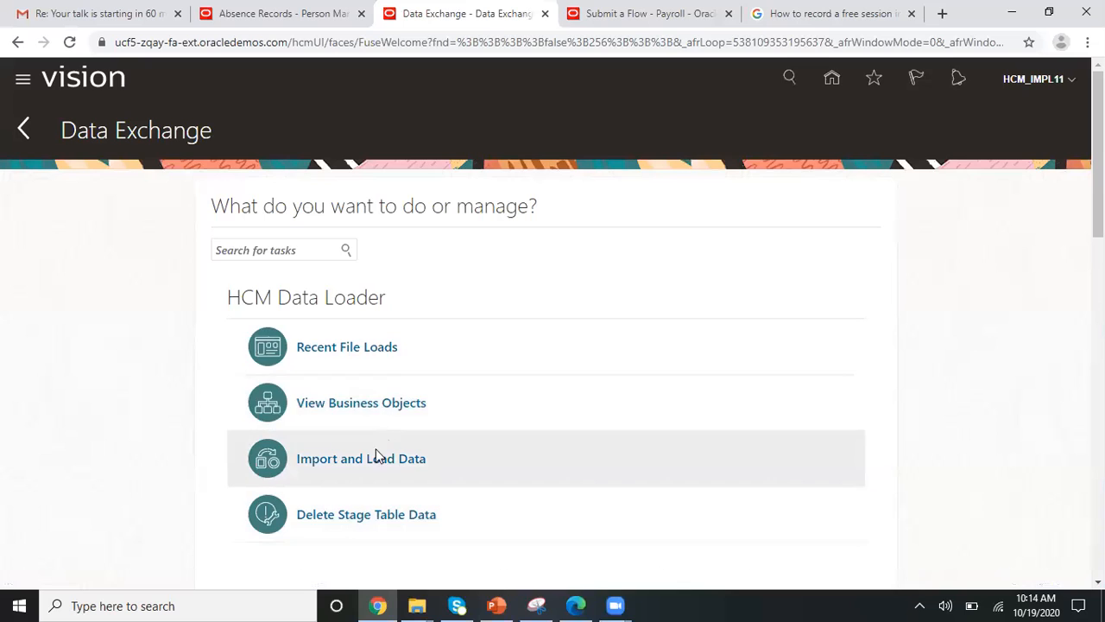
Open Recent File Loads, look through the HCM Data Loader files, and return to Data Exchange.
click(359, 349)
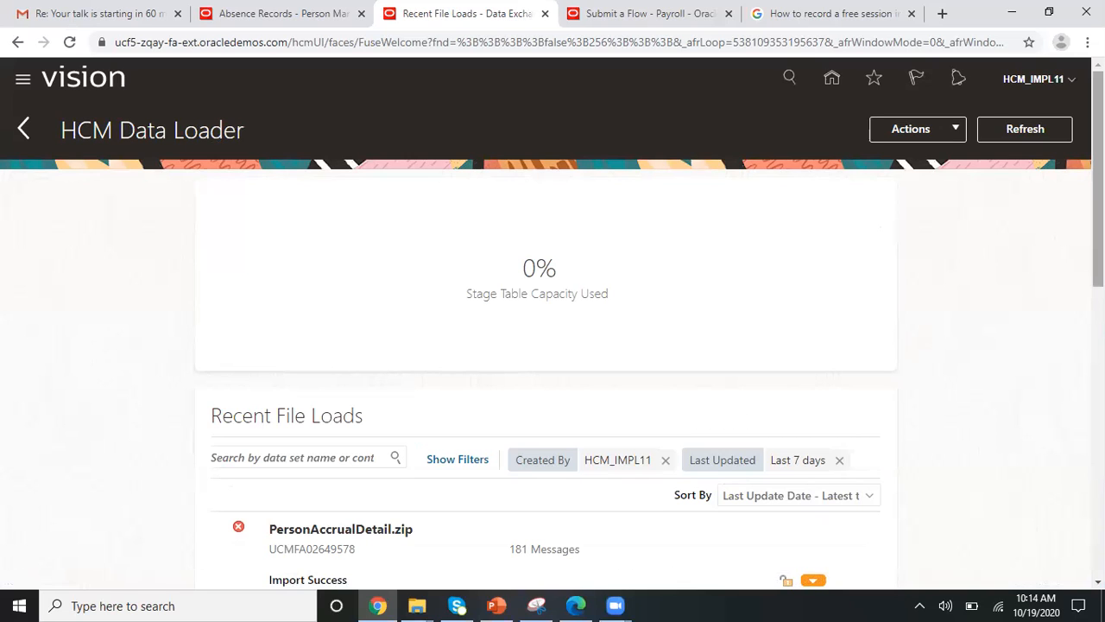
scroll(1098, 216, down, 2)
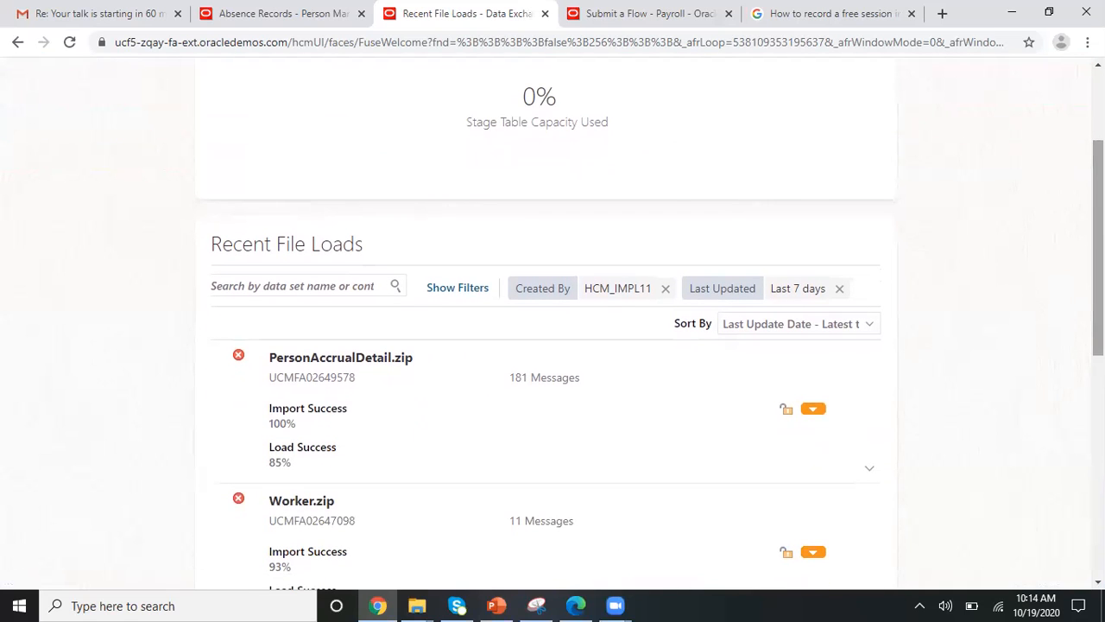
scroll(553, 346, down, 1)
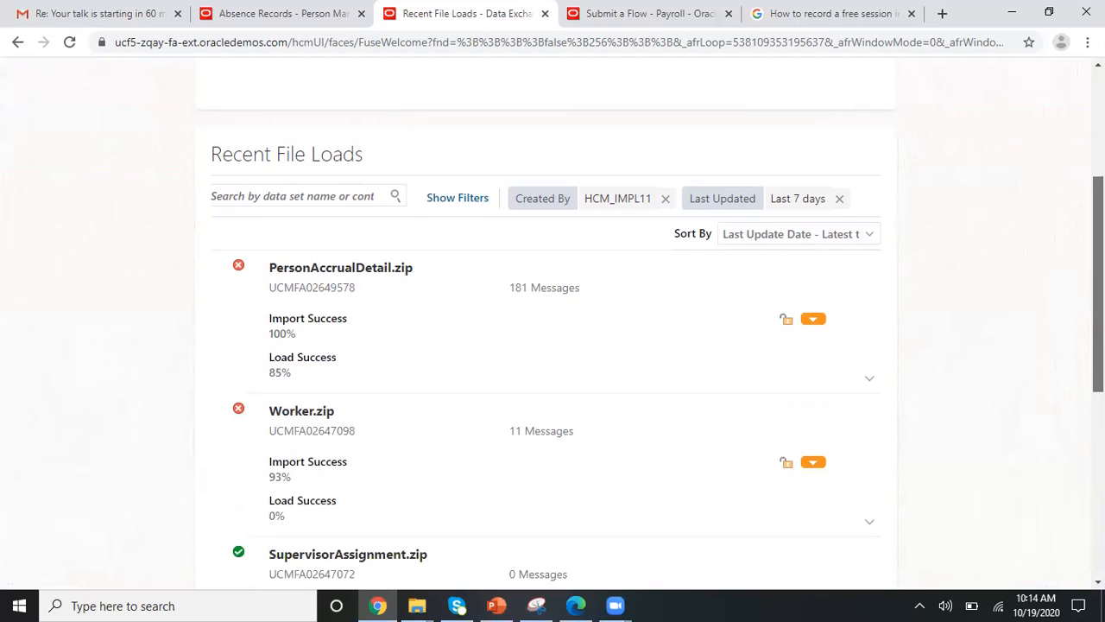
scroll(570, 415, up, 2)
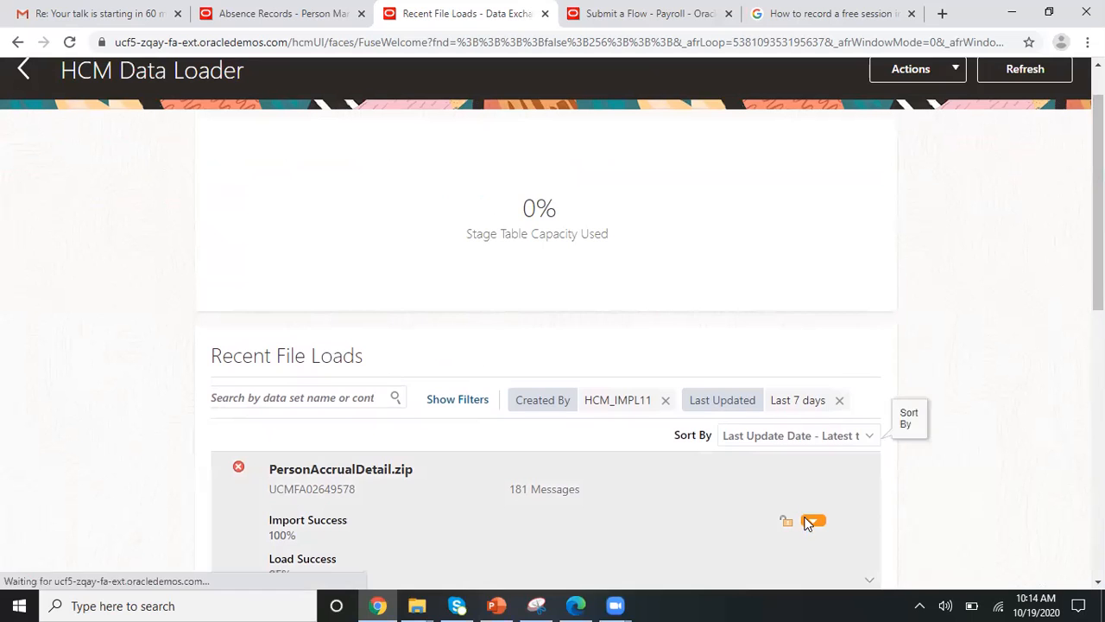
scroll(927, 185, up, 1)
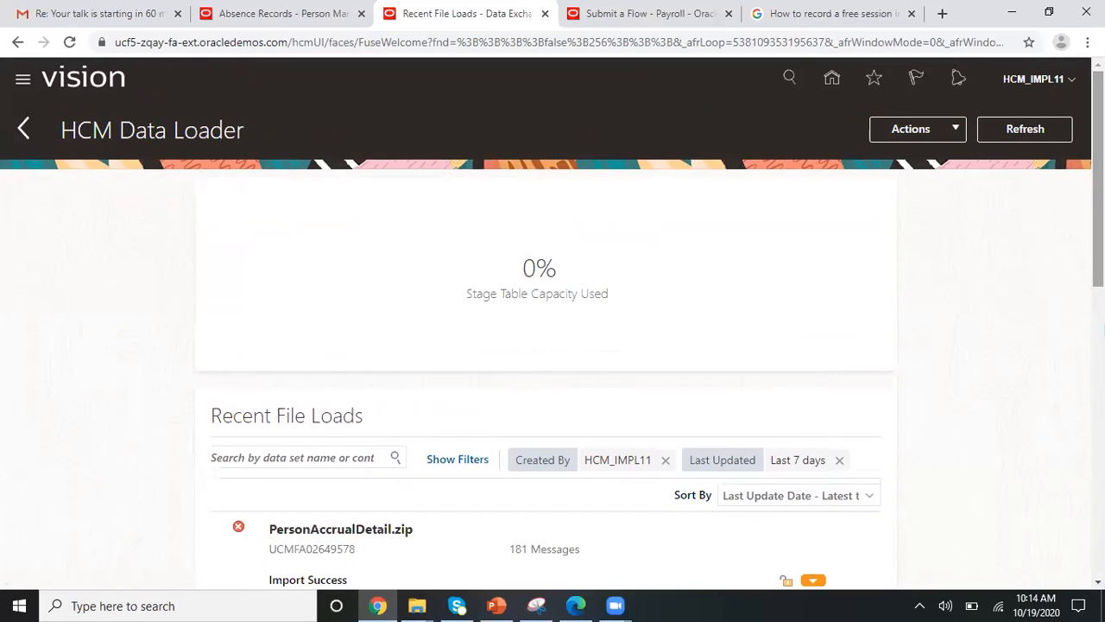
click(23, 127)
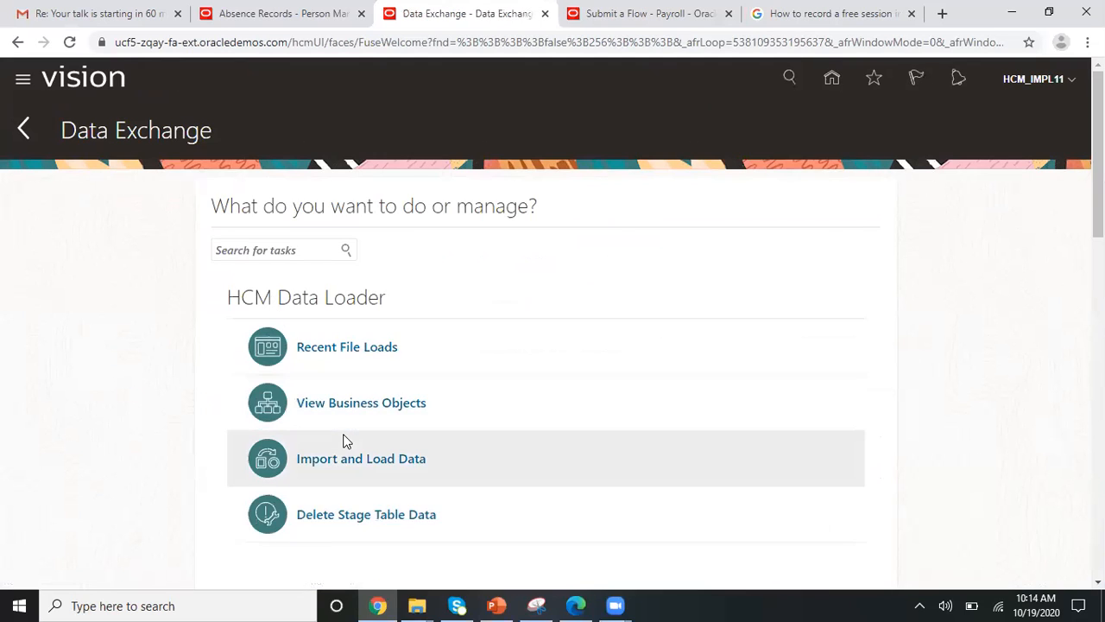
Open Import and Load Data, clear the Created By filter value, and search the data sets for all creators.
click(348, 462)
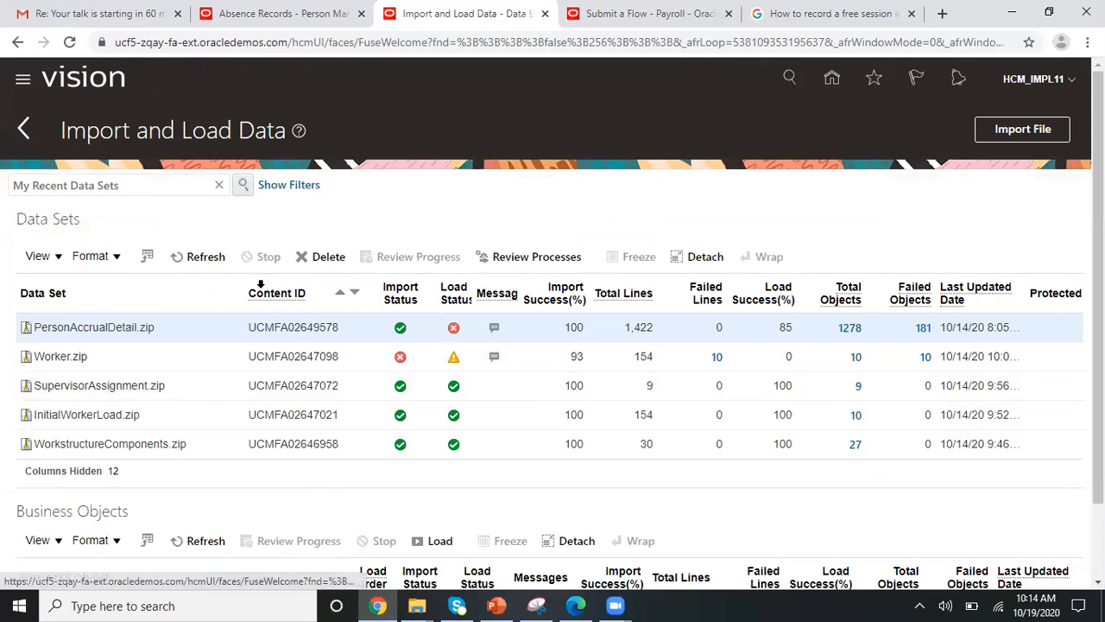
click(287, 191)
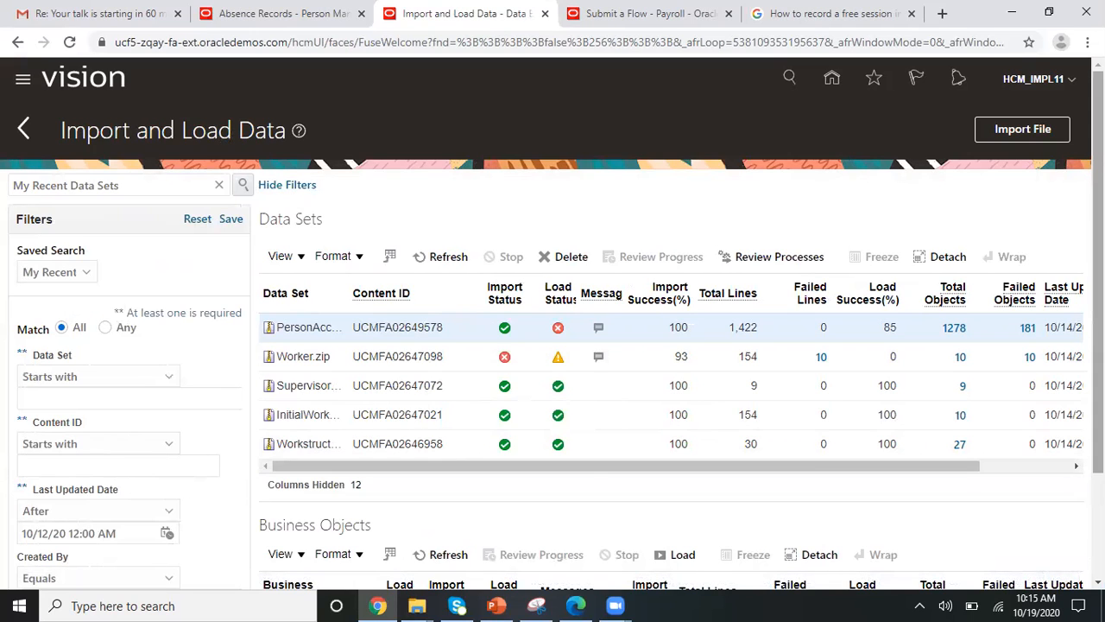
scroll(1099, 259, down, 2)
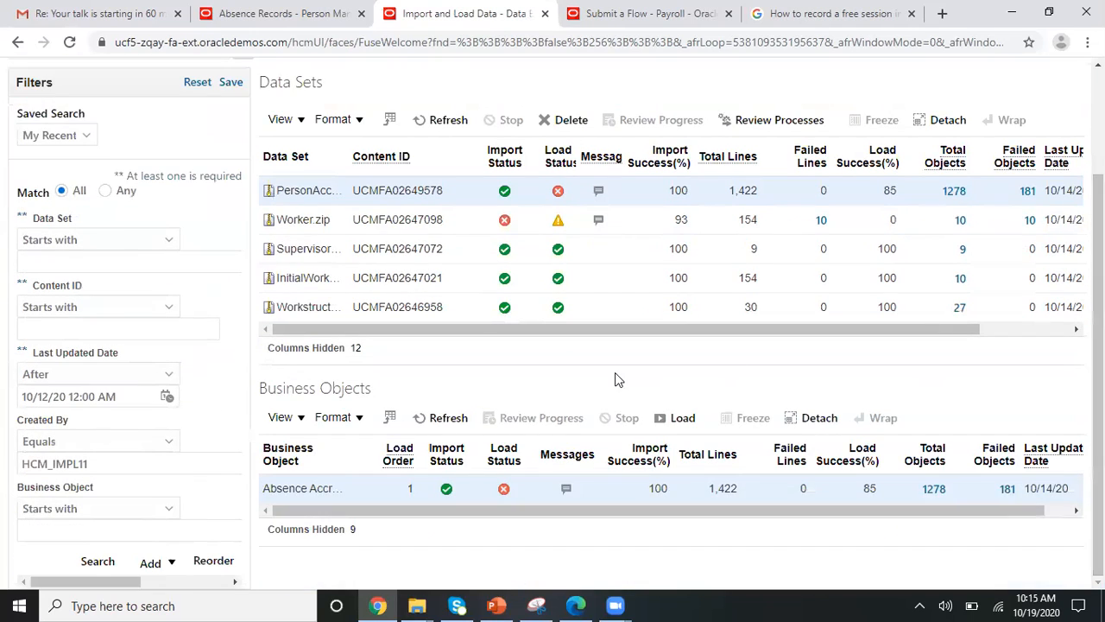
double_click(113, 460)
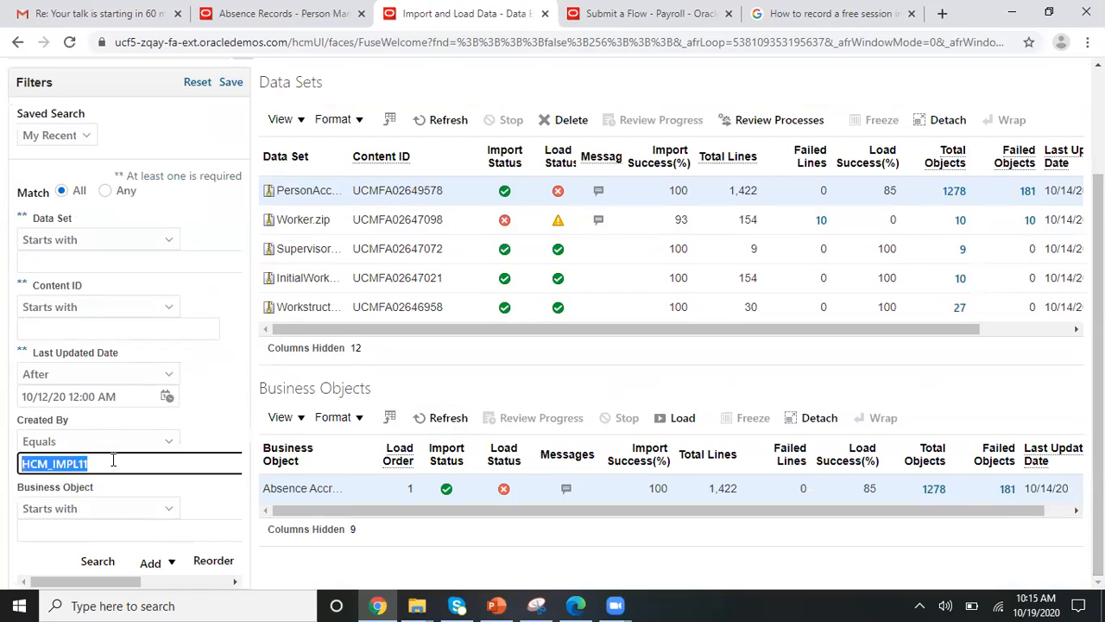
key(BackSpace)
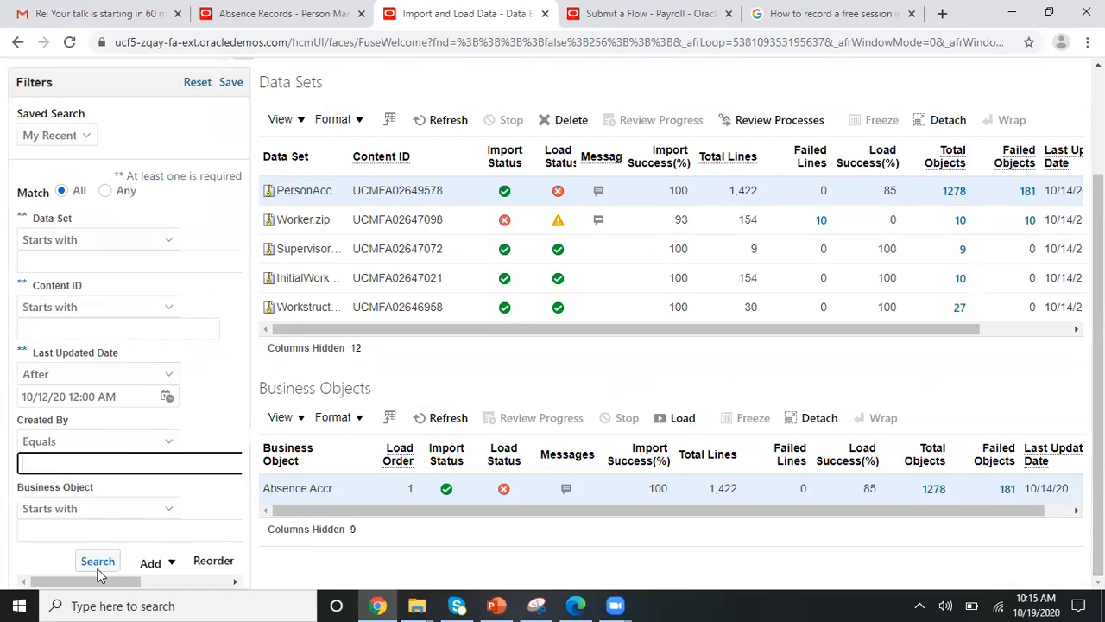
click(98, 561)
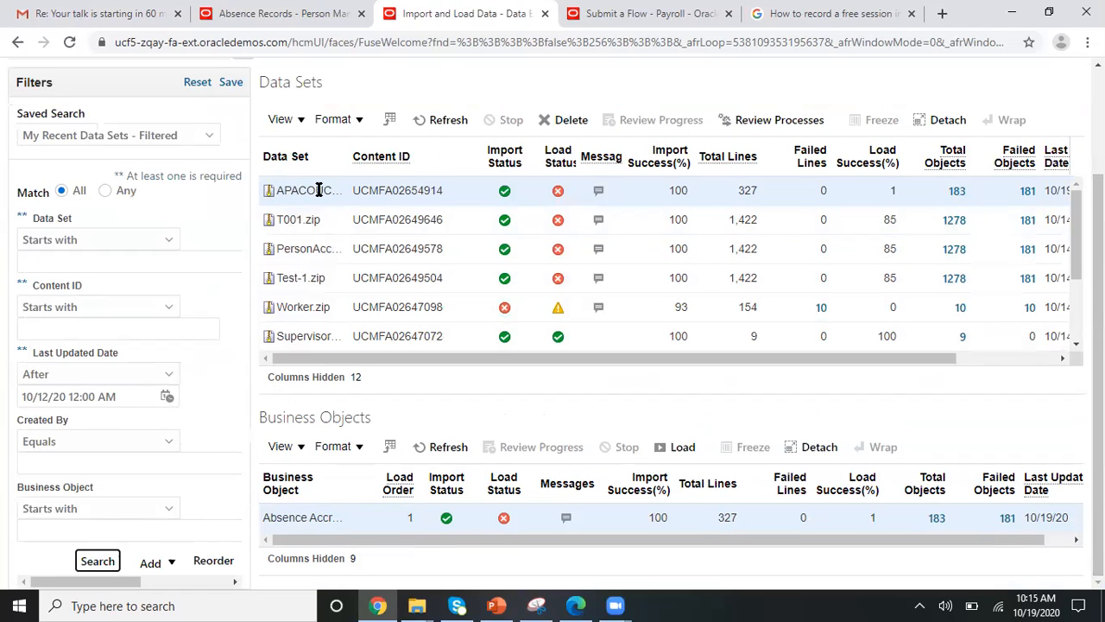
Widen the Data Set and Business Object columns and examine the import and load results of APACOUC2020.zip.
double_click(318, 190)
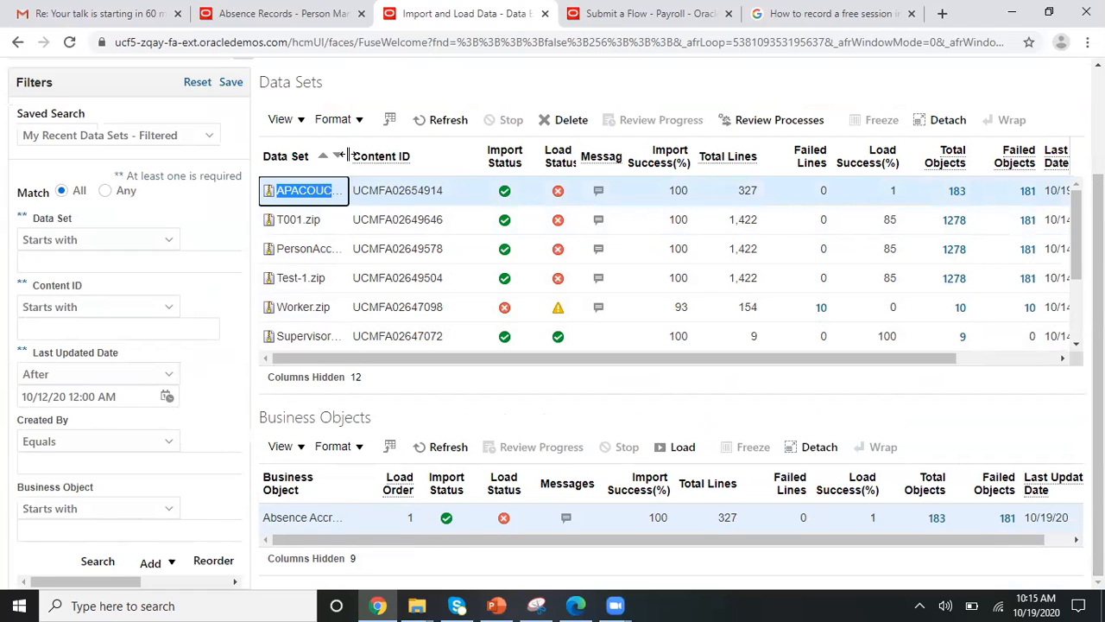
drag(348, 154, 409, 164)
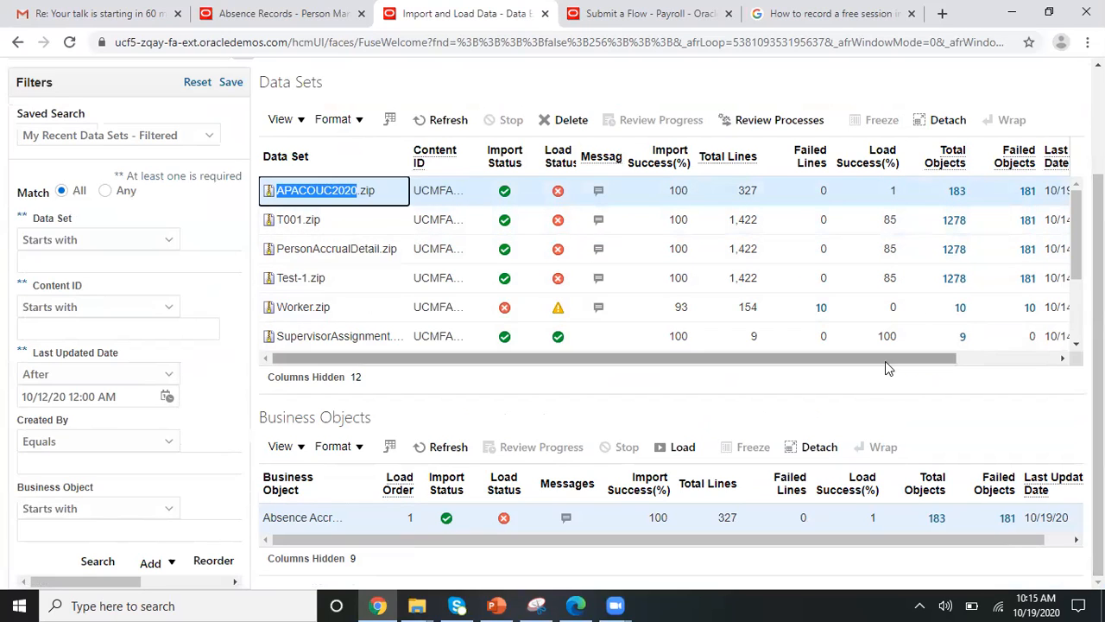
drag(886, 356, 827, 346)
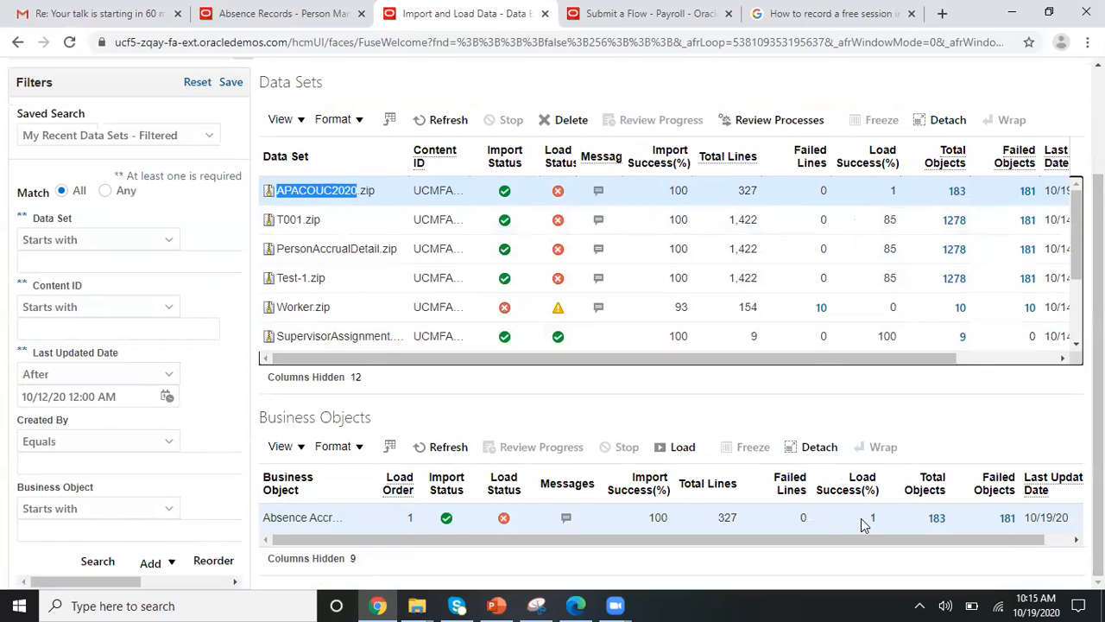
drag(914, 538, 827, 536)
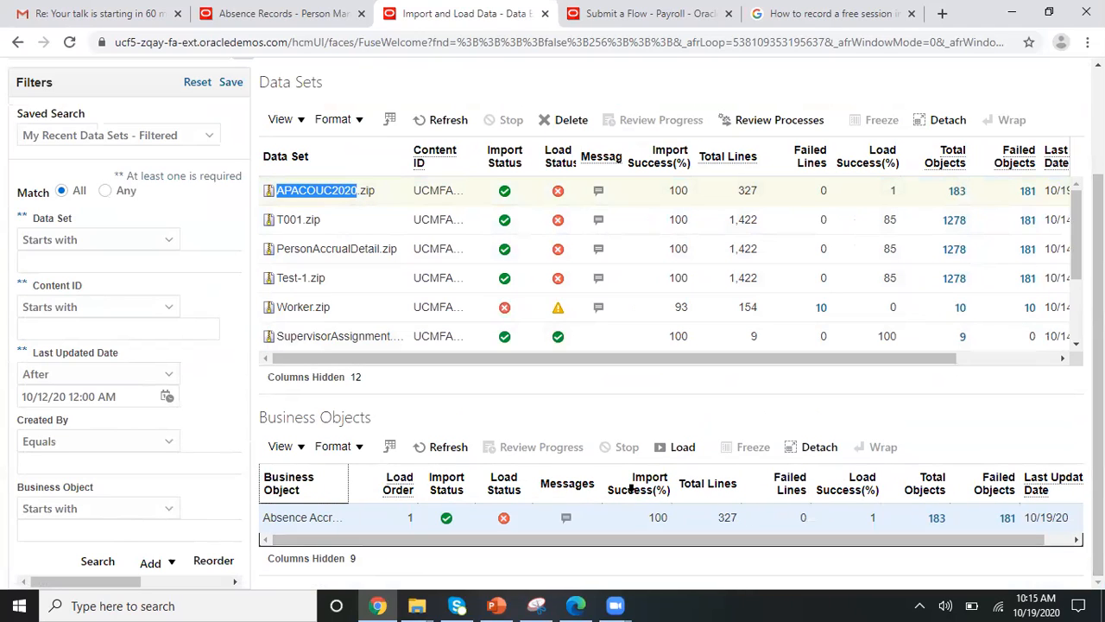
drag(352, 476, 371, 479)
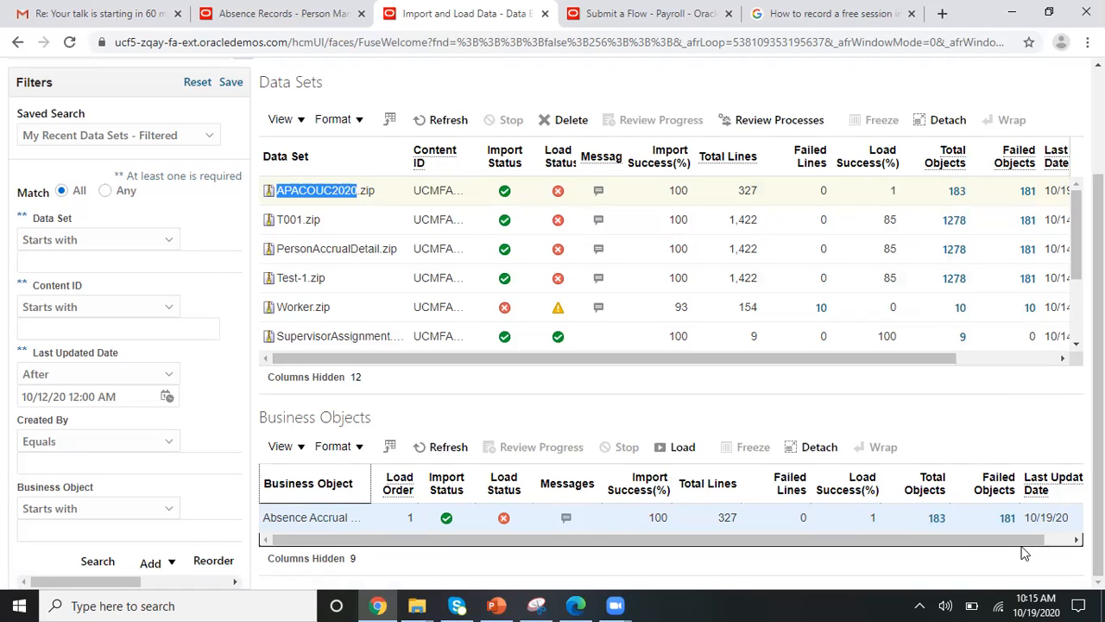
drag(1028, 542, 940, 543)
click(1076, 226)
drag(1076, 226, 1075, 203)
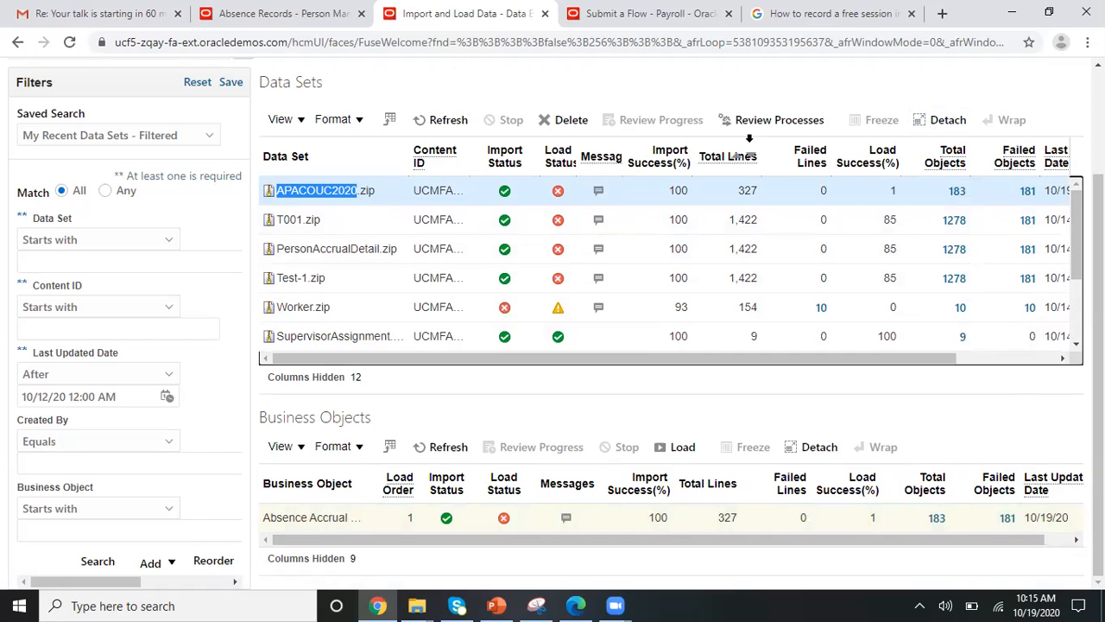
drag(925, 360, 963, 365)
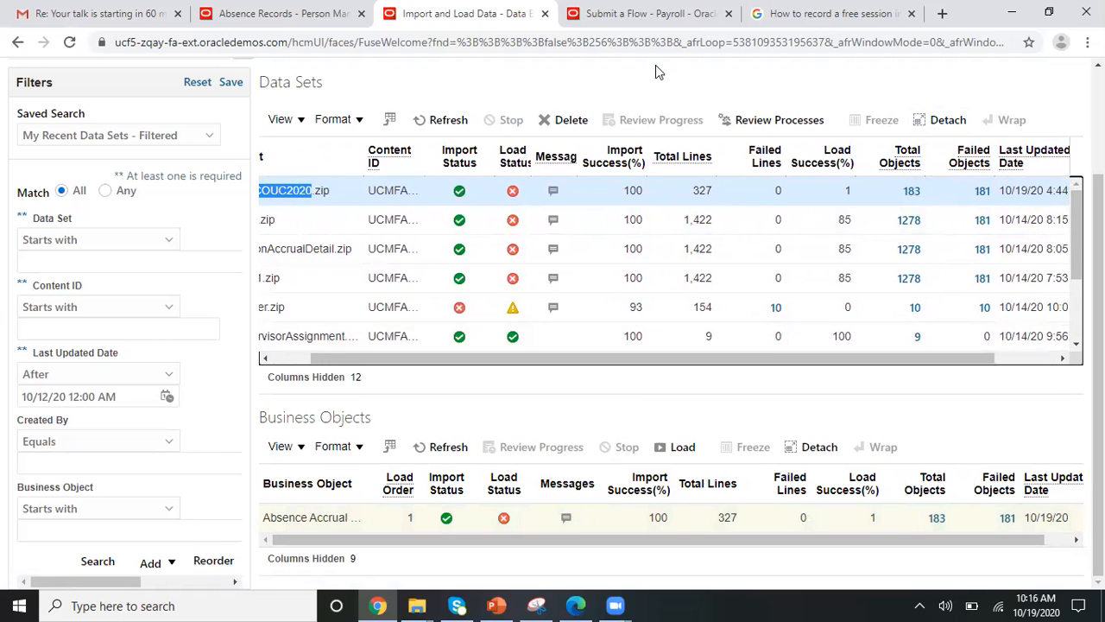
Return to the APACOUC2020 payroll checklist, refresh it, and open the Trigger HDL Error Report task.
click(710, 24)
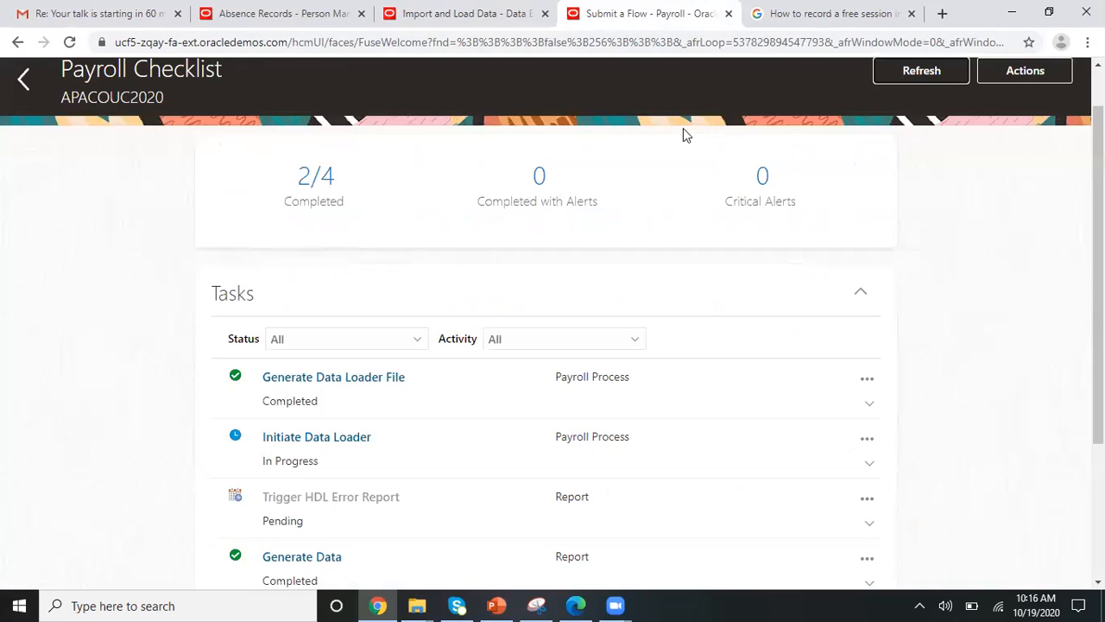
click(929, 81)
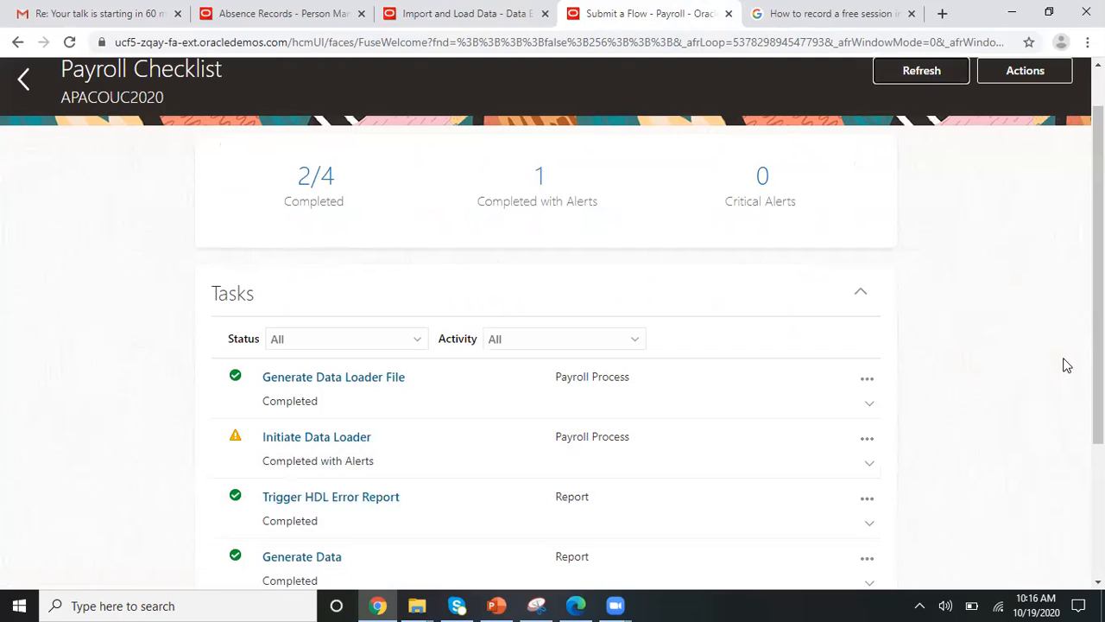
scroll(641, 388, down, 1)
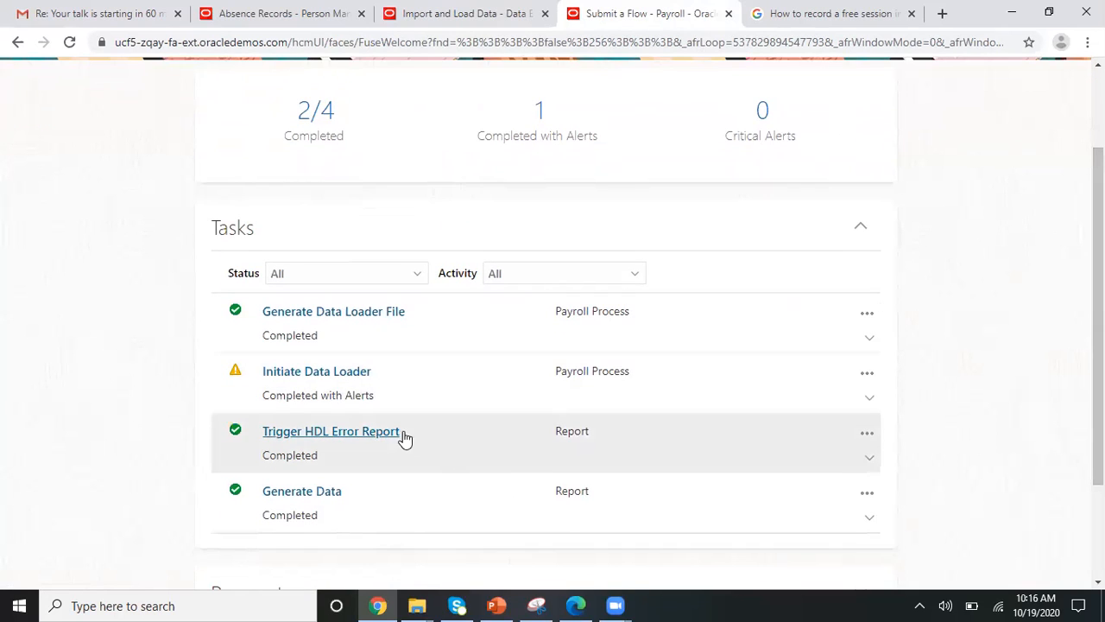
click(388, 432)
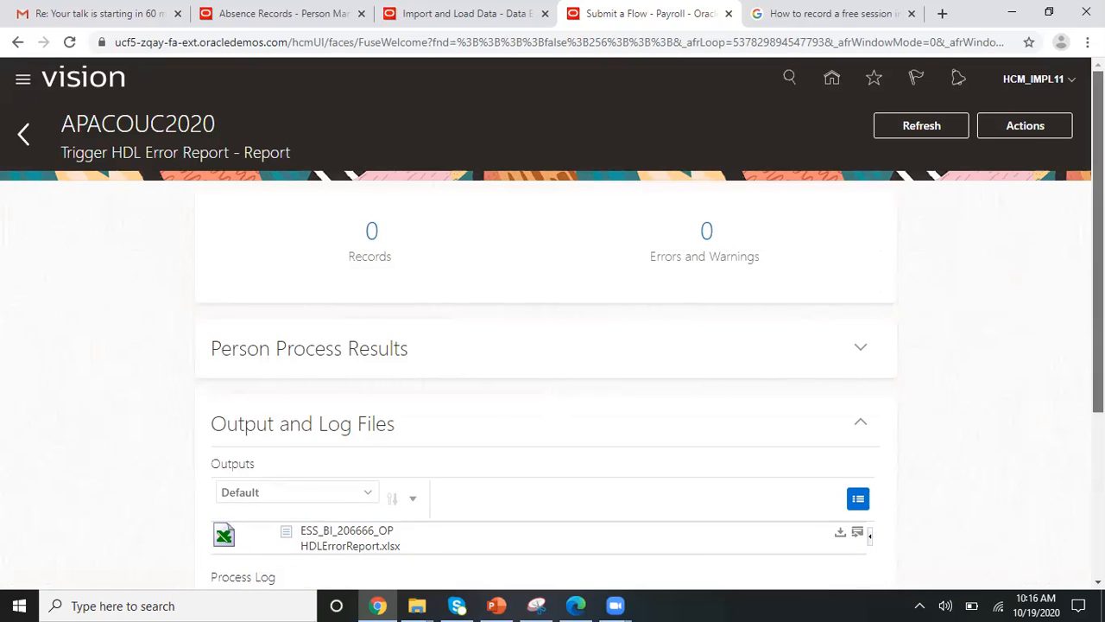
Download the HDLErrorReport.xlsx output, open it in a maximized Excel window, and dismiss Document Recovery.
scroll(389, 431, down, 2)
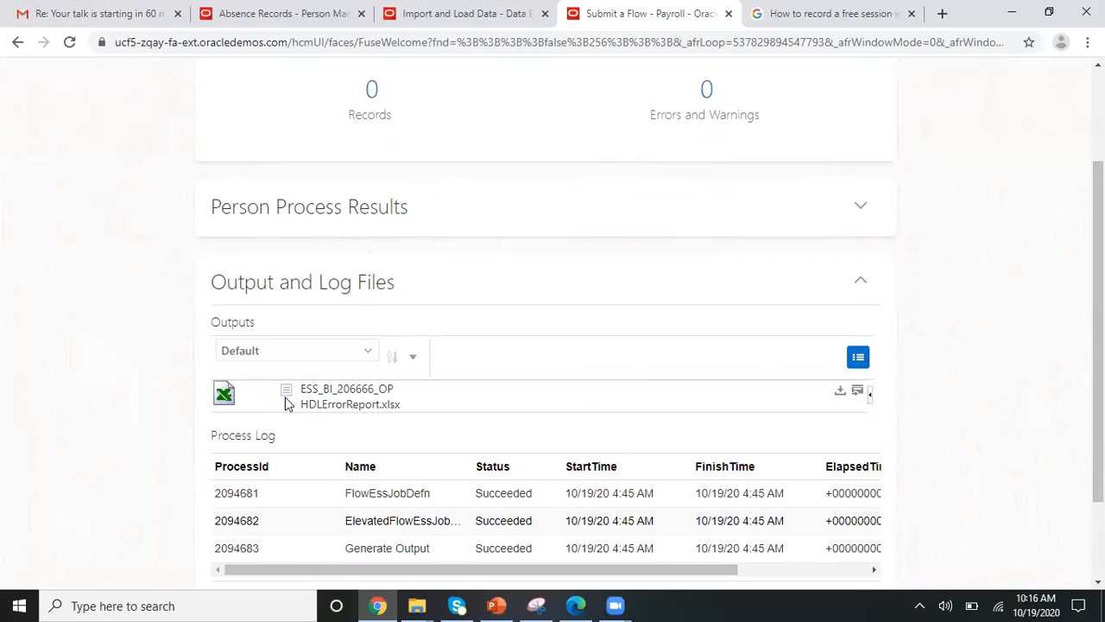
click(839, 391)
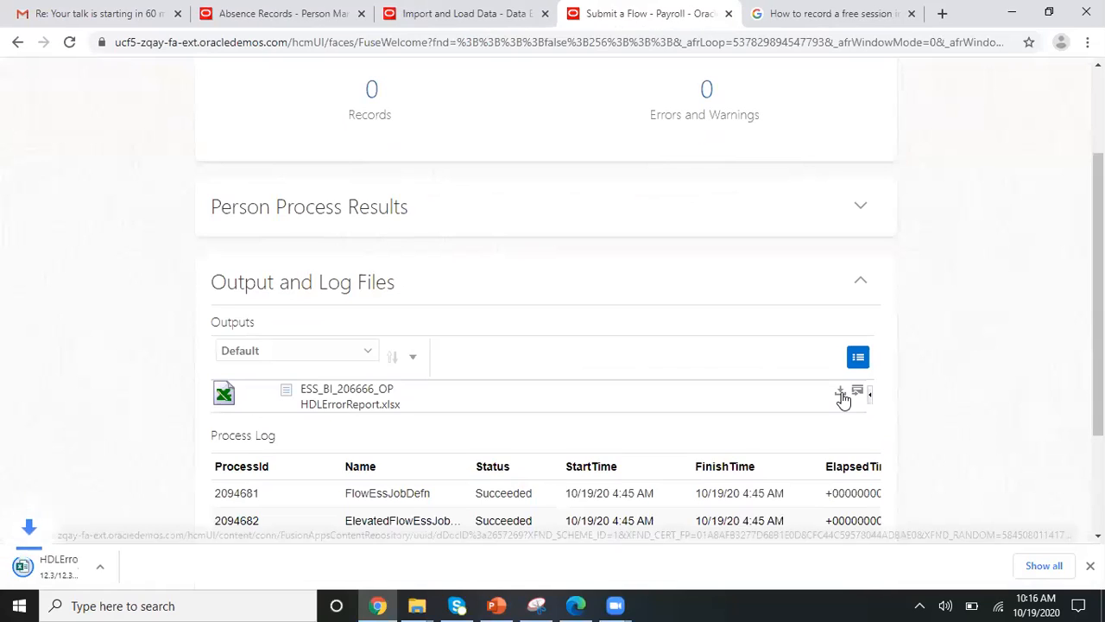
click(106, 572)
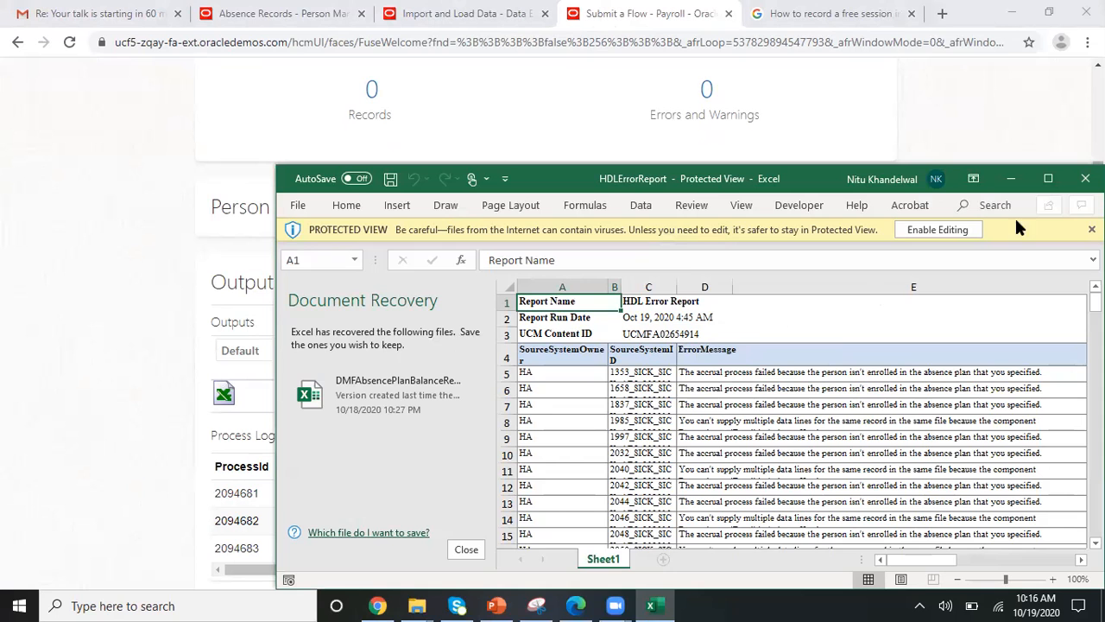
click(1048, 179)
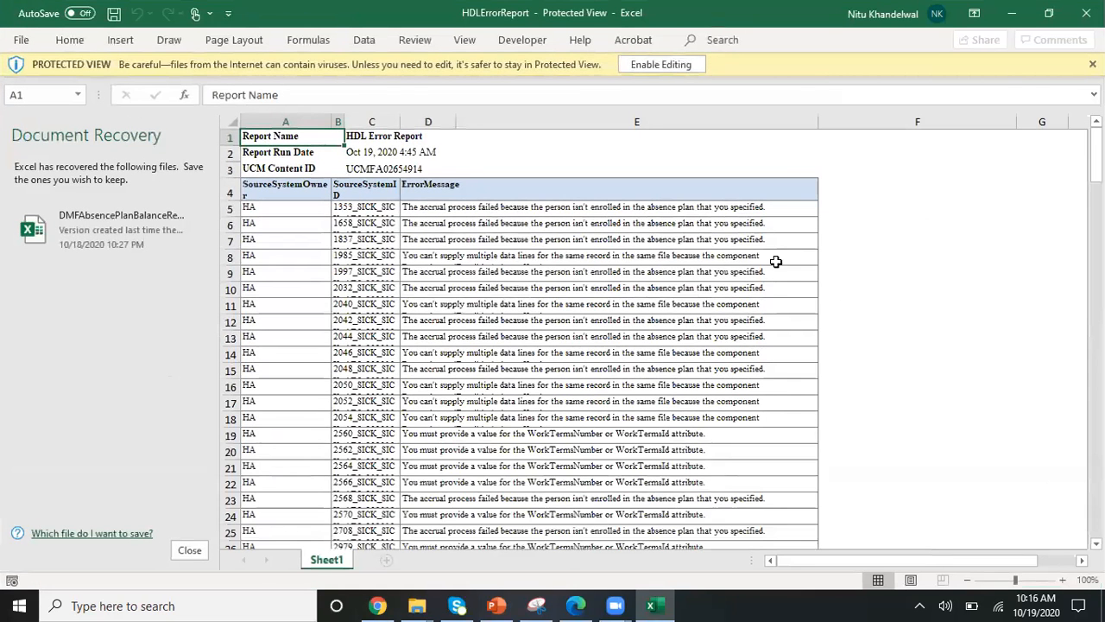
click(190, 551)
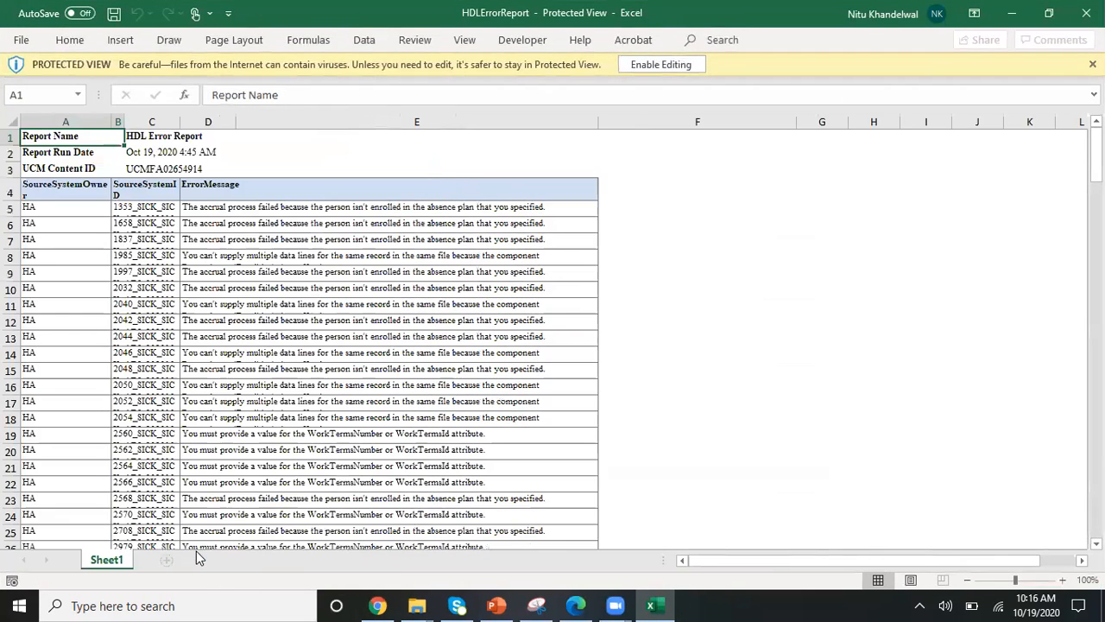
Inspect the SourceSystemID and ErrorMessage entries in the HDL error report, and minimize Excel to return to the browser.
click(154, 196)
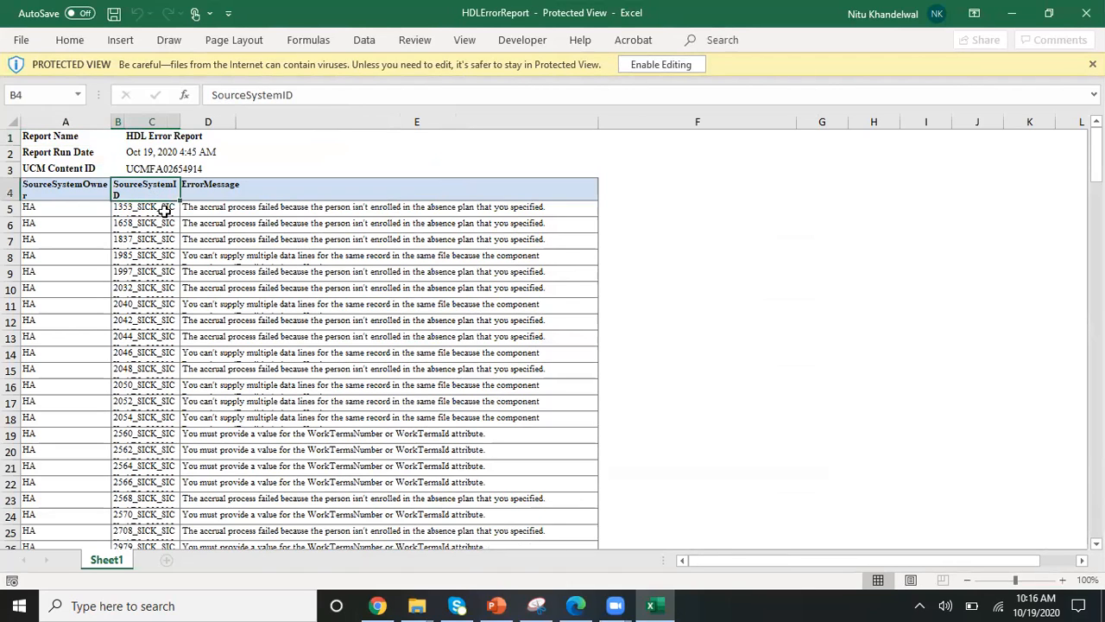
click(164, 211)
click(264, 209)
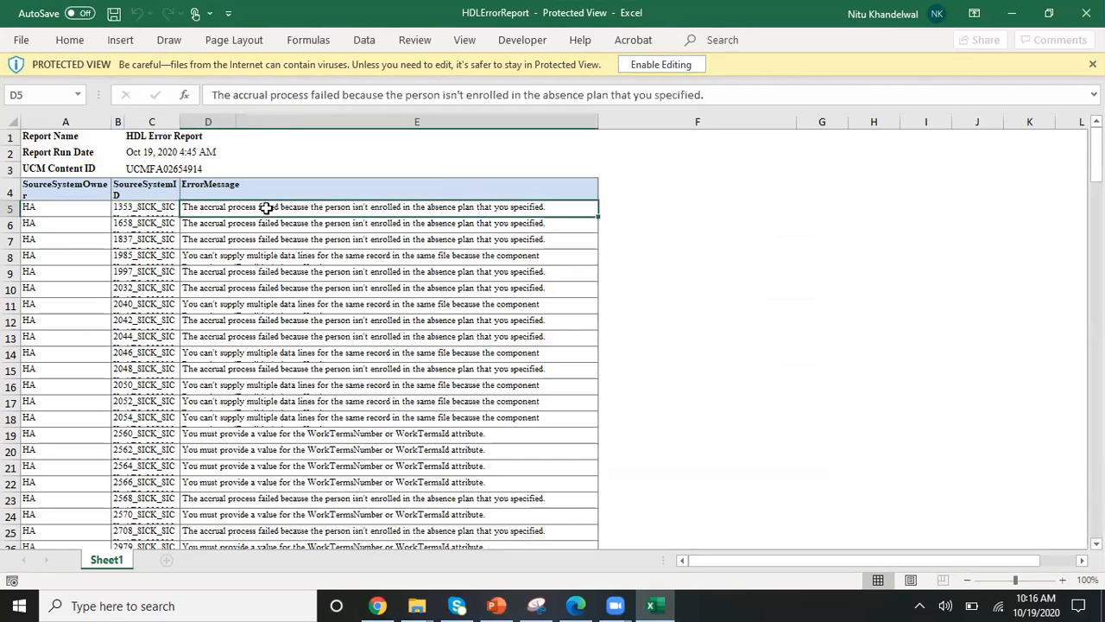
click(1012, 13)
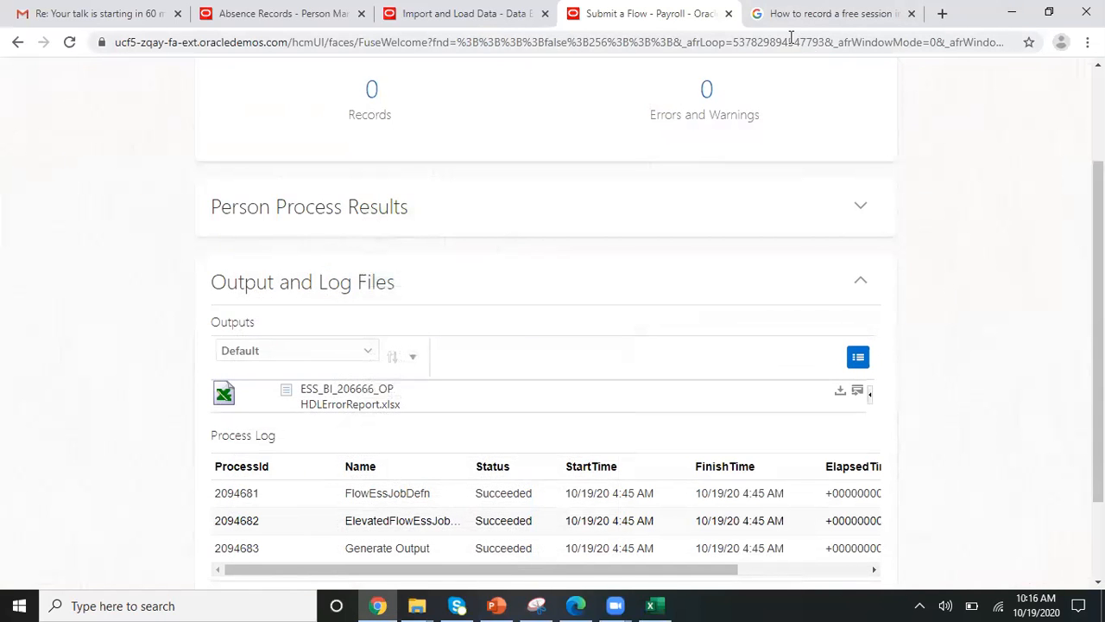
In the Absence Records browser tab, replace the address path after the domain with "analytics" and load the page.
click(292, 14)
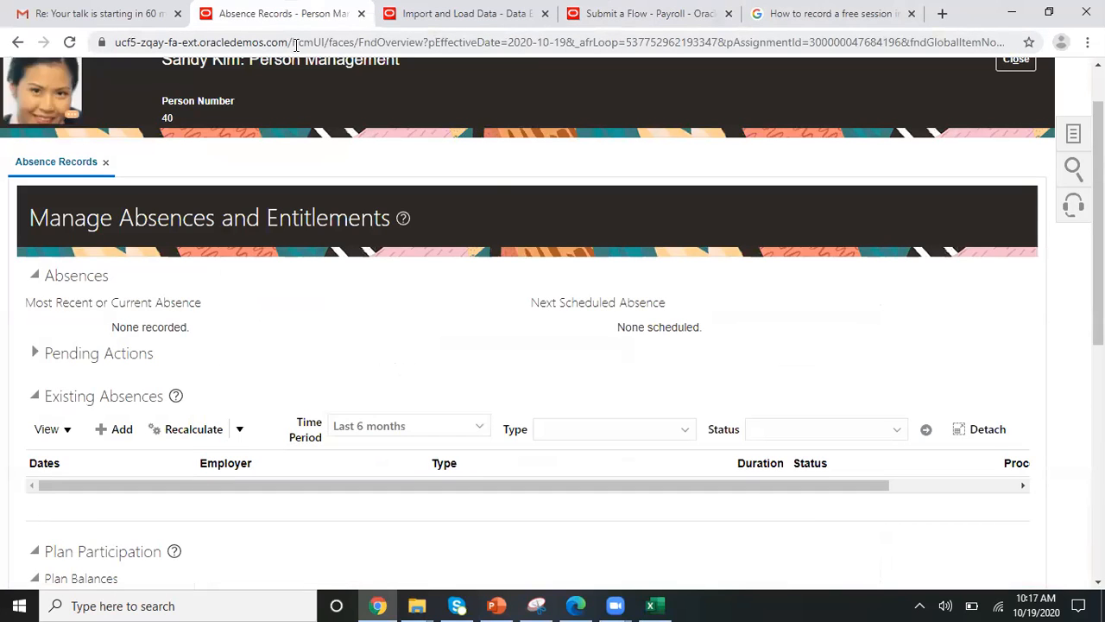
click(296, 45)
right_click(296, 45)
click(296, 45)
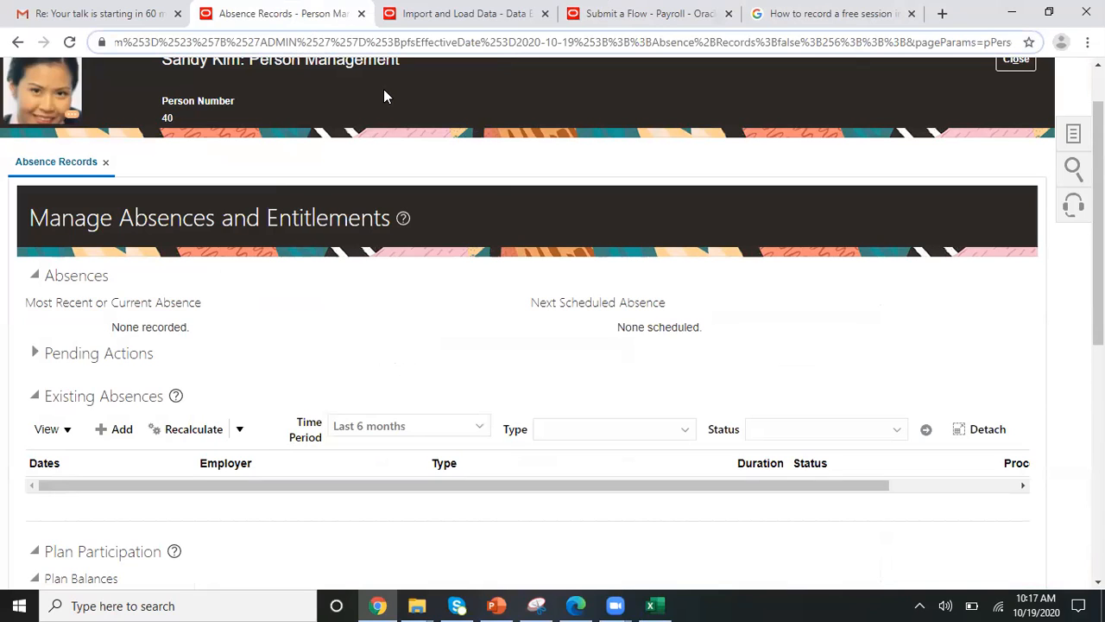
key(Home)
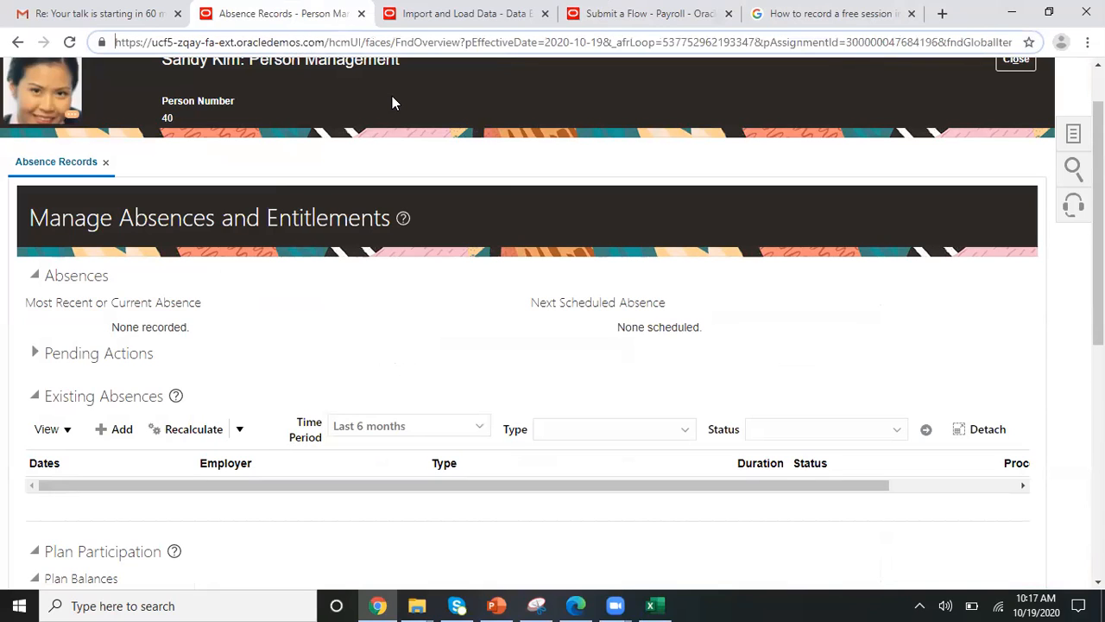
drag(329, 41, 1032, 50)
text(analytics)
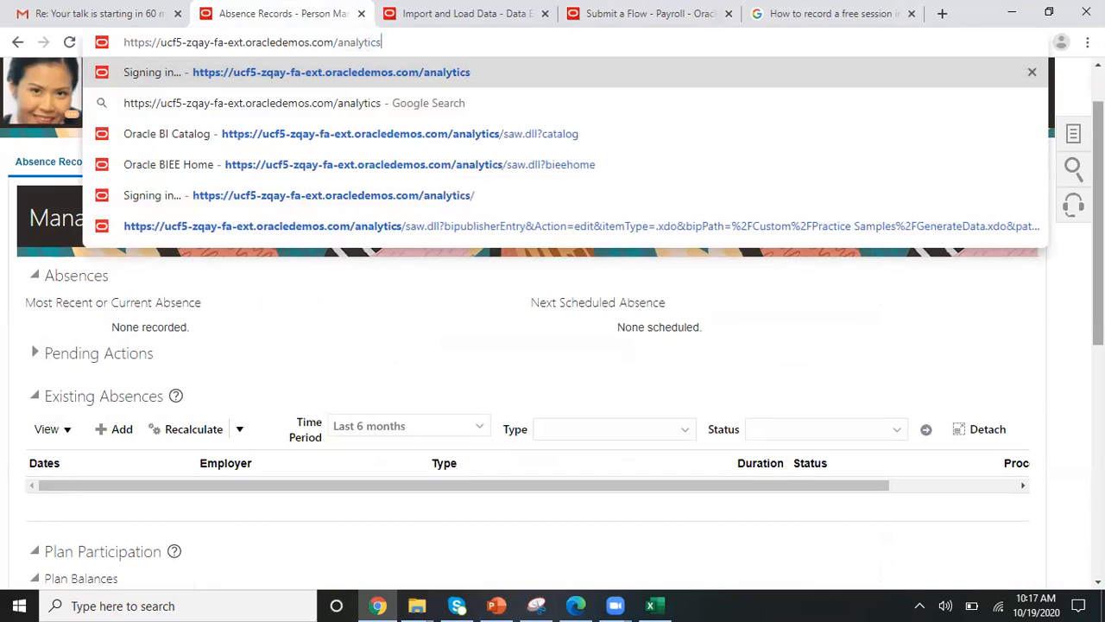
key(Return)
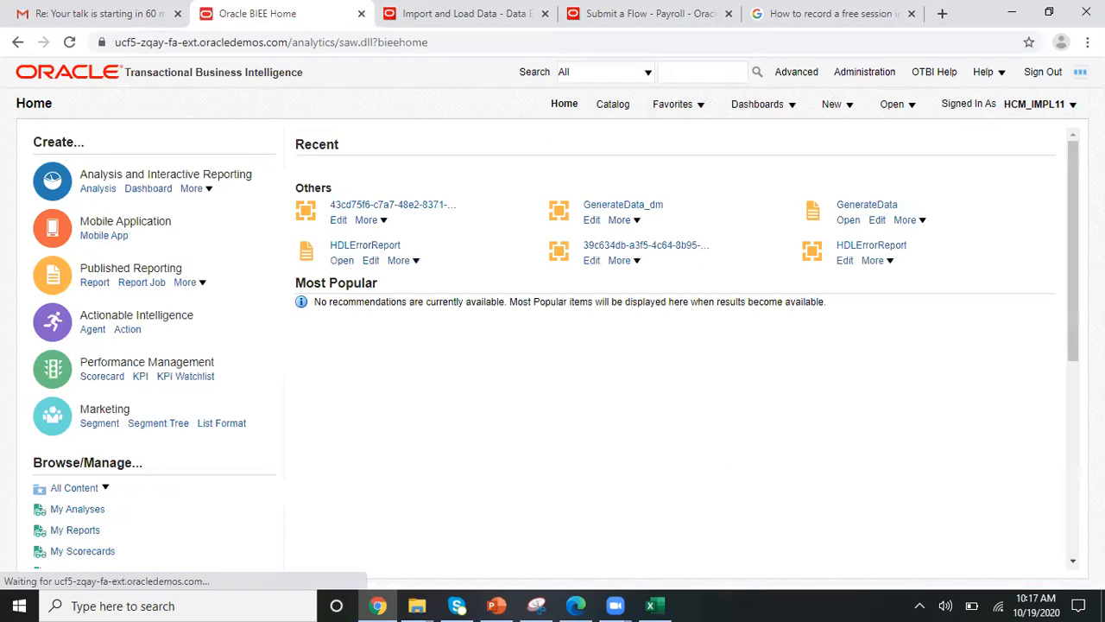
Open the recent GenerateData_dm data model and open its GenerateData_ds data set for editing.
click(626, 210)
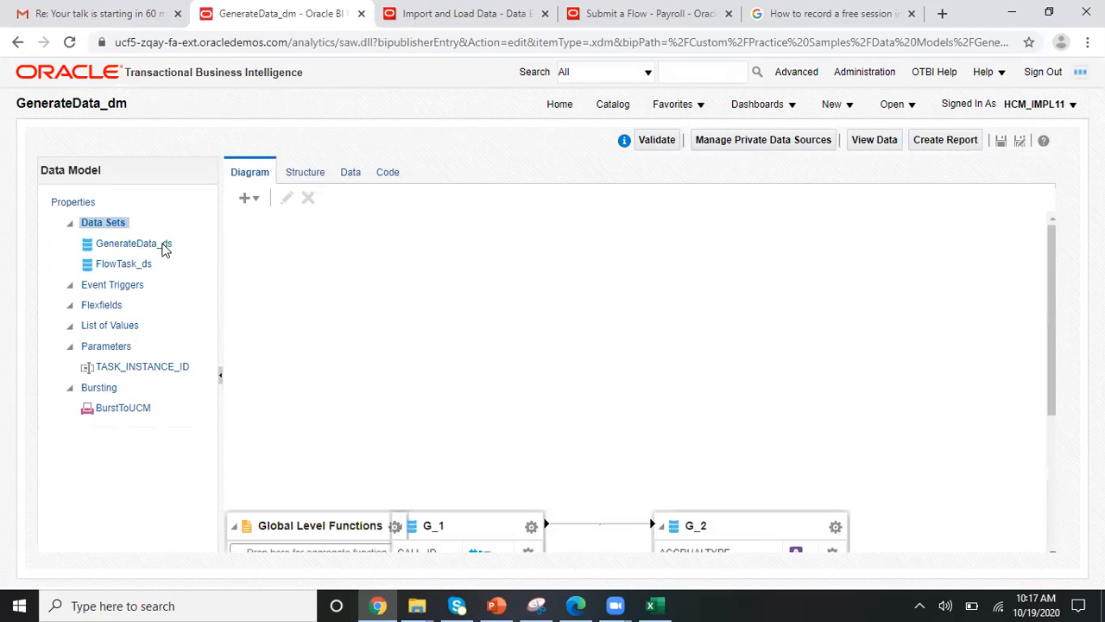
click(160, 245)
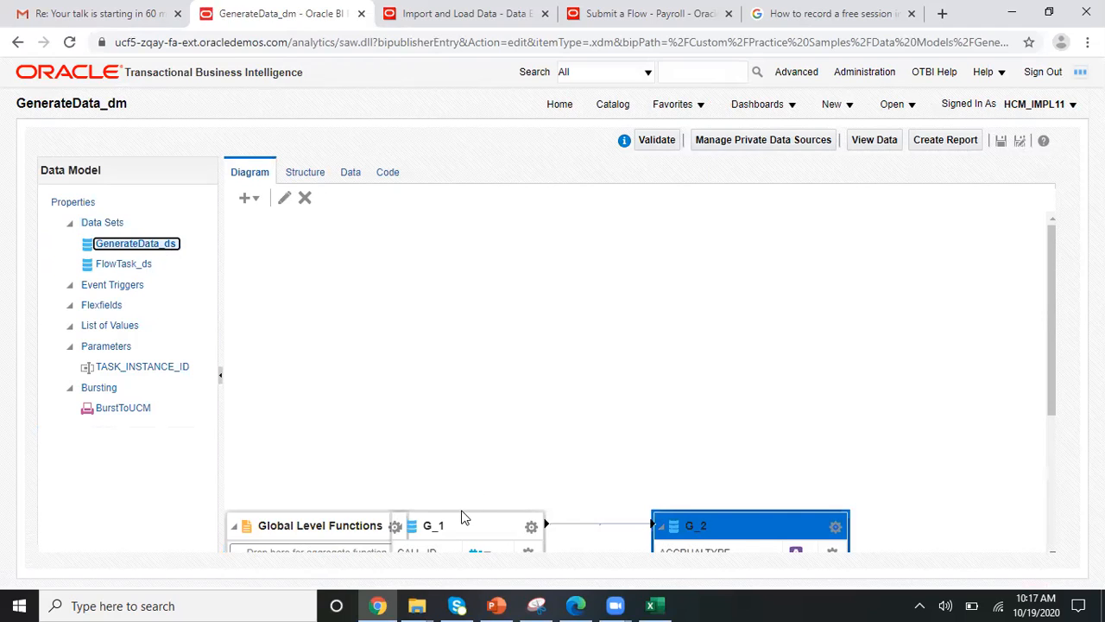
click(835, 529)
click(881, 417)
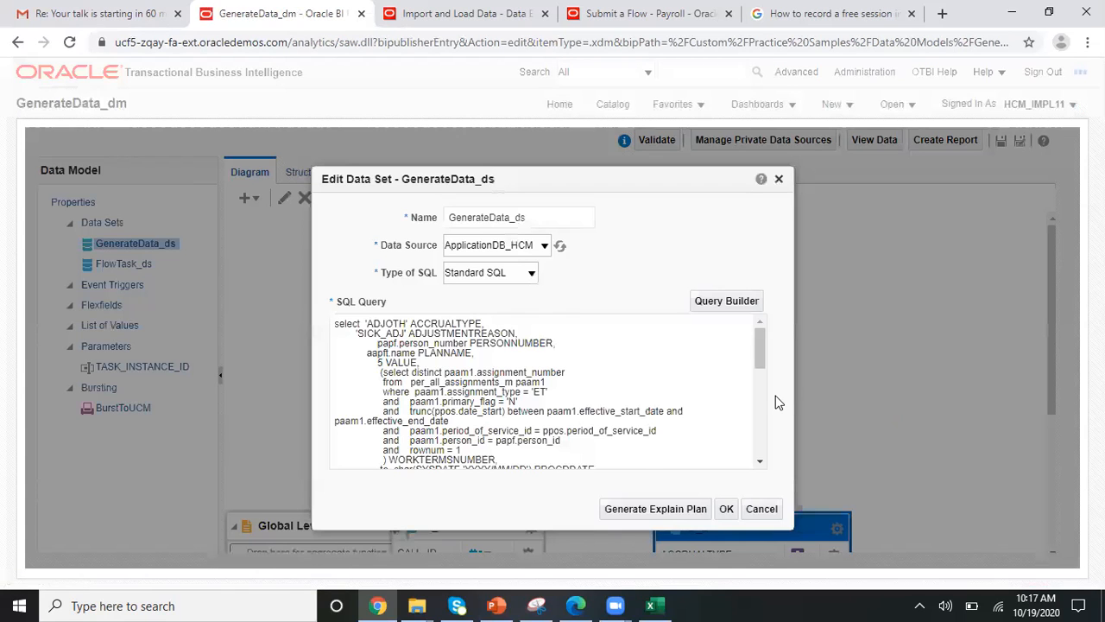
Comment out the "and not exists" subquery at the end of the GenerateData_ds SQL query with /* and */, and save the data model.
drag(763, 351, 762, 452)
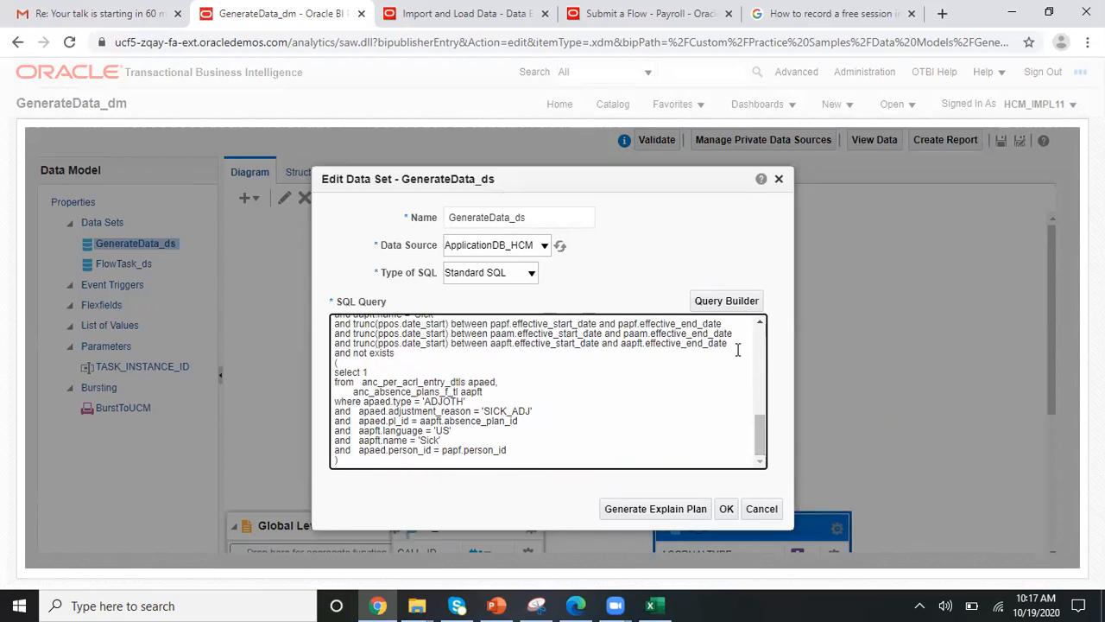
key(Return)
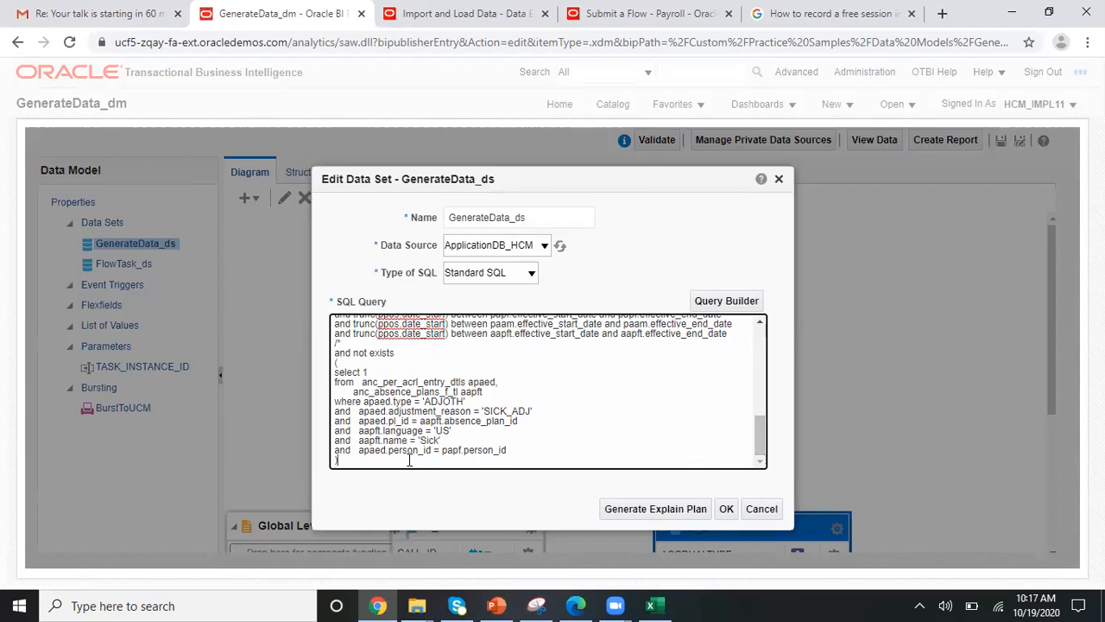
key(Return)
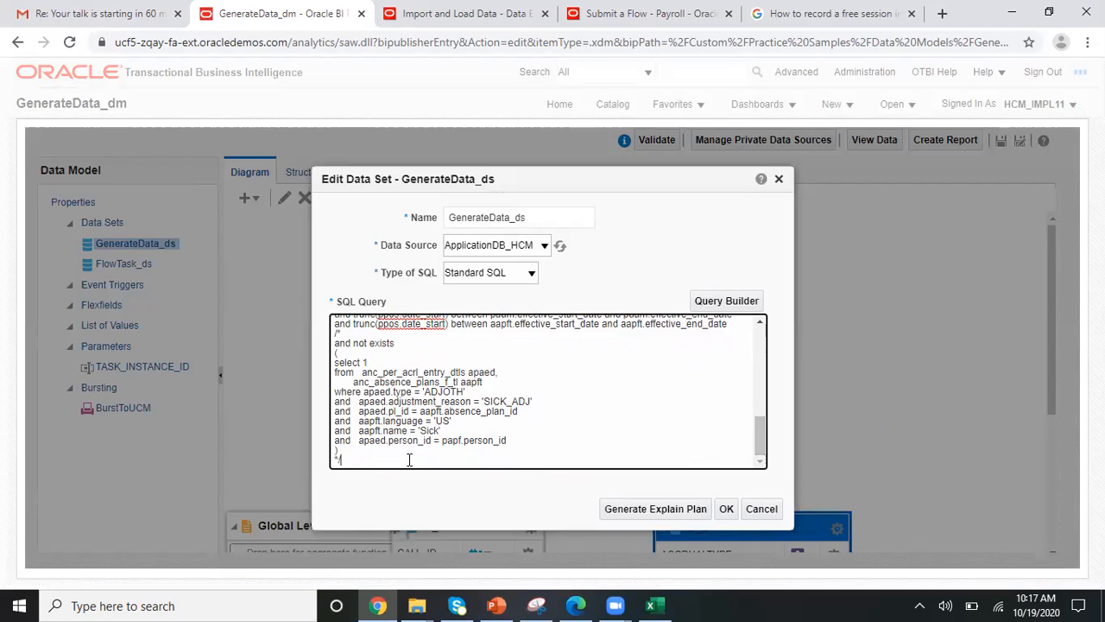
click(727, 509)
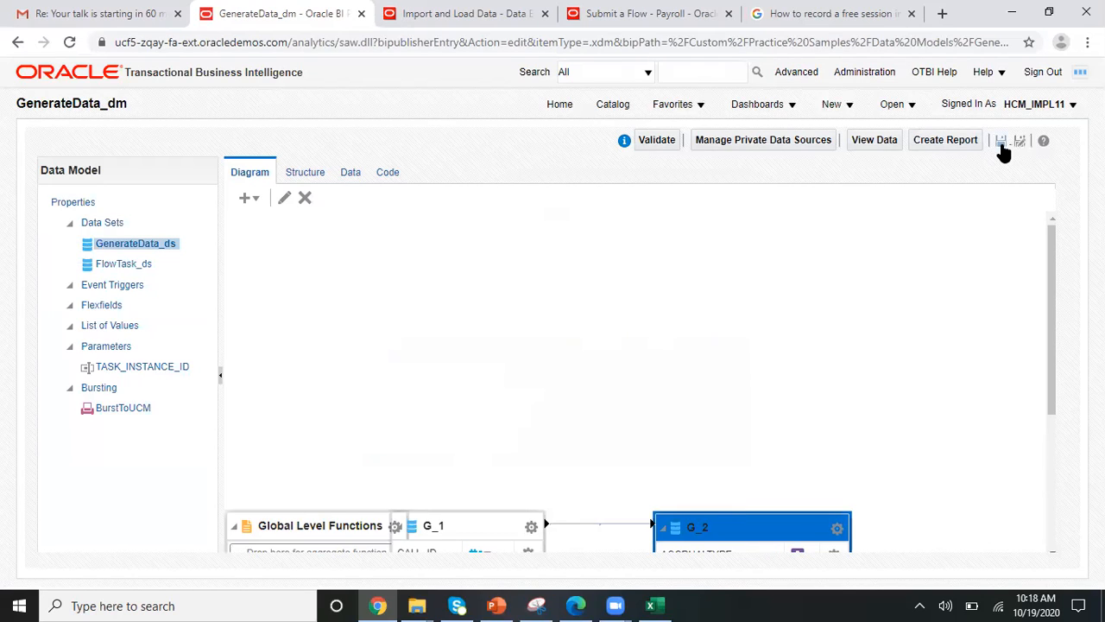
click(1001, 141)
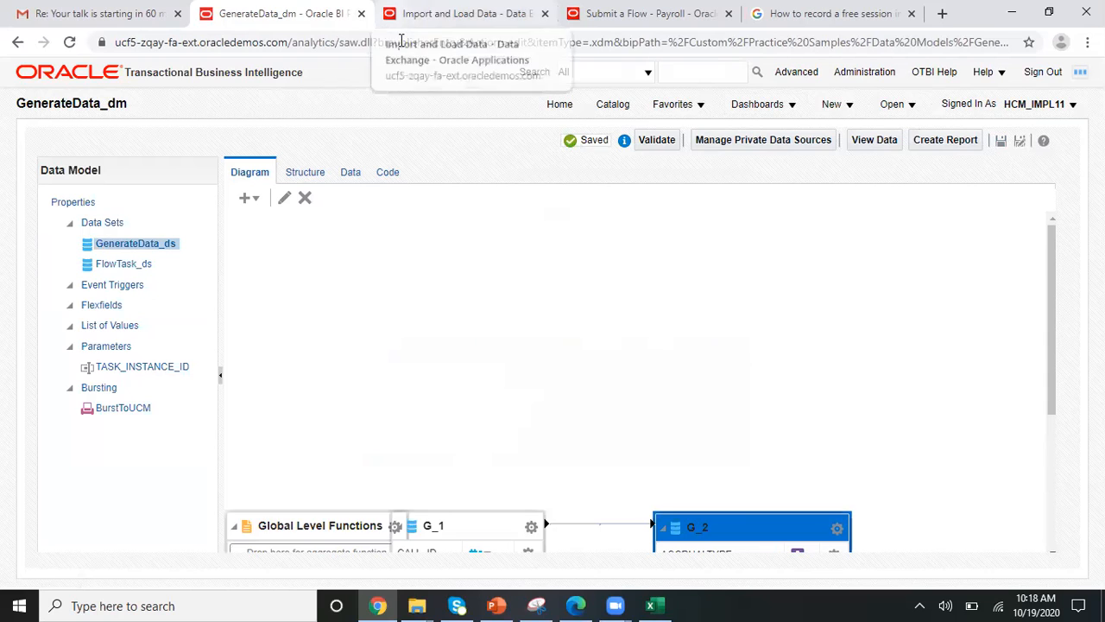
Copy the flow name APACOUC2020 from the Submit a Flow browser tab and start a new submission of Generate Load and Report Data.
click(457, 13)
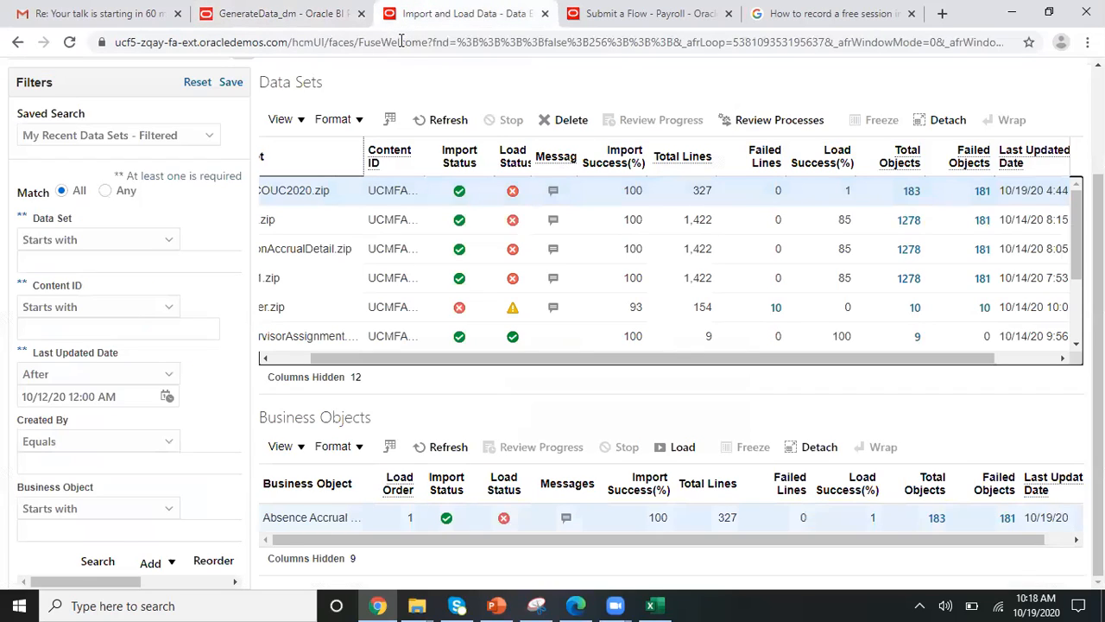
click(701, 20)
scroll(725, 135, up, 2)
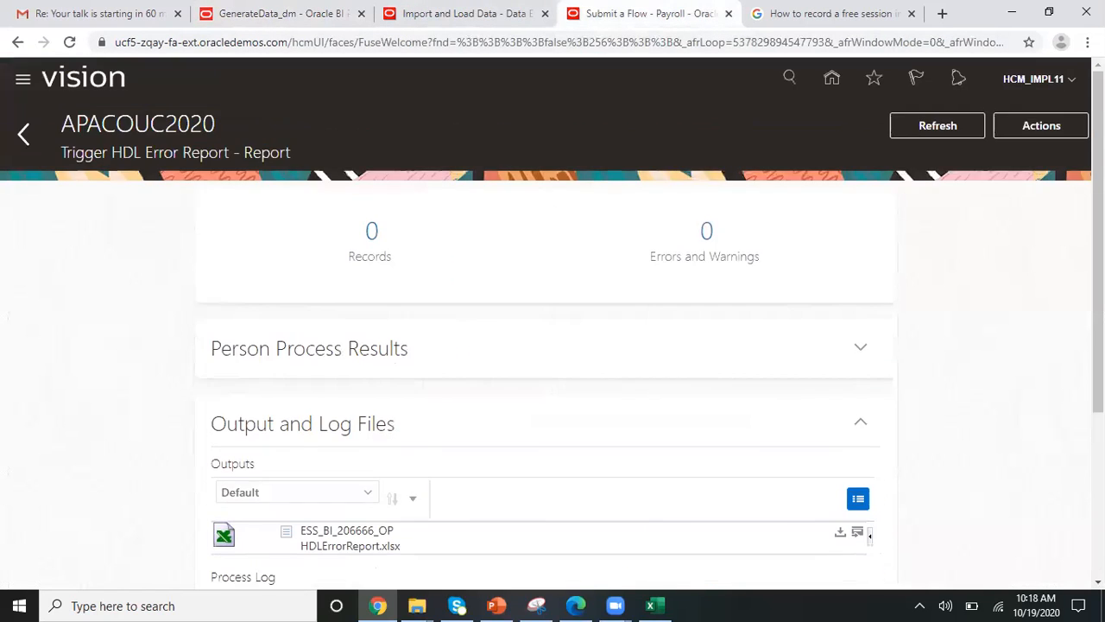
double_click(183, 125)
key(ctrl+c)
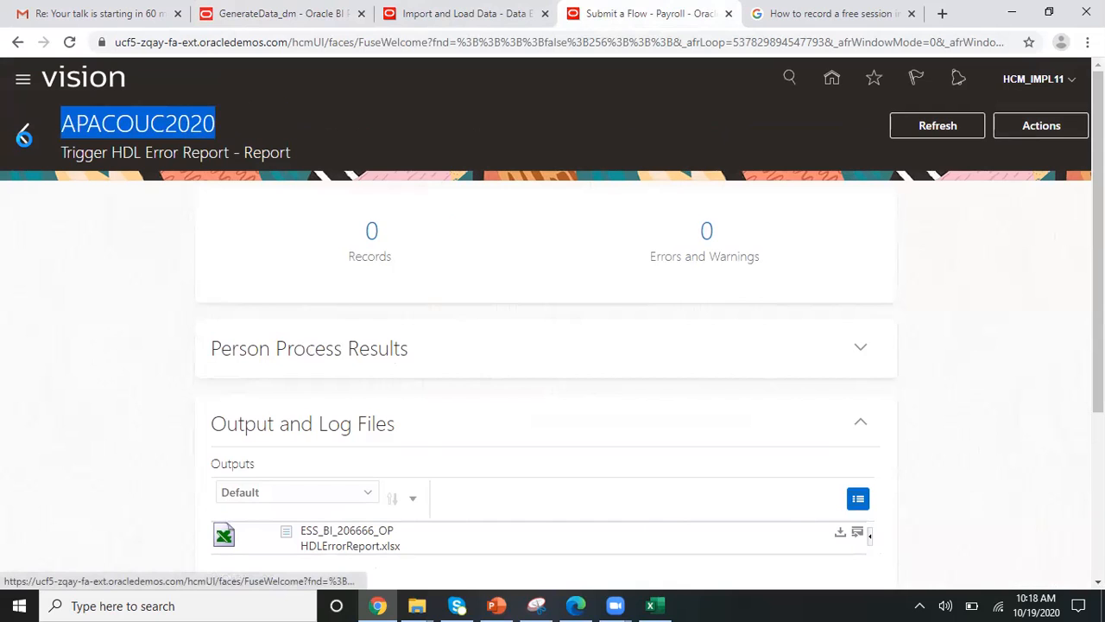
click(24, 136)
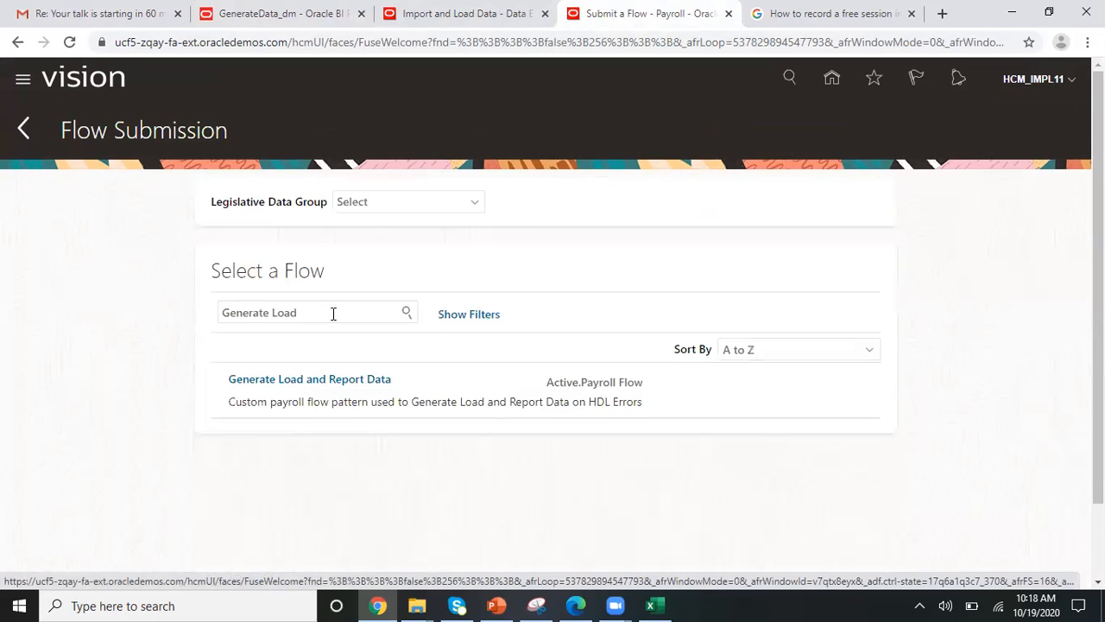
click(337, 381)
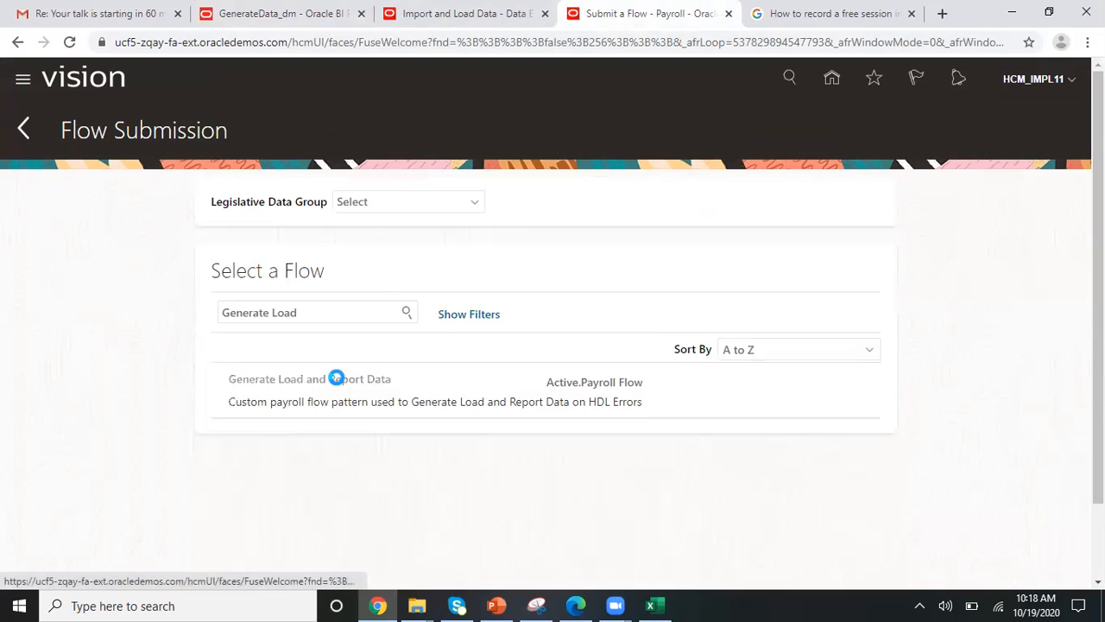
Name the payroll flow APACOUC2020-1, with transformation formula GENERATE_PERSONACCRUALENTRY_HDL_FROM_TXT and process configuration group DEFAULT GROUP.
click(451, 286)
key(ctrl+v)
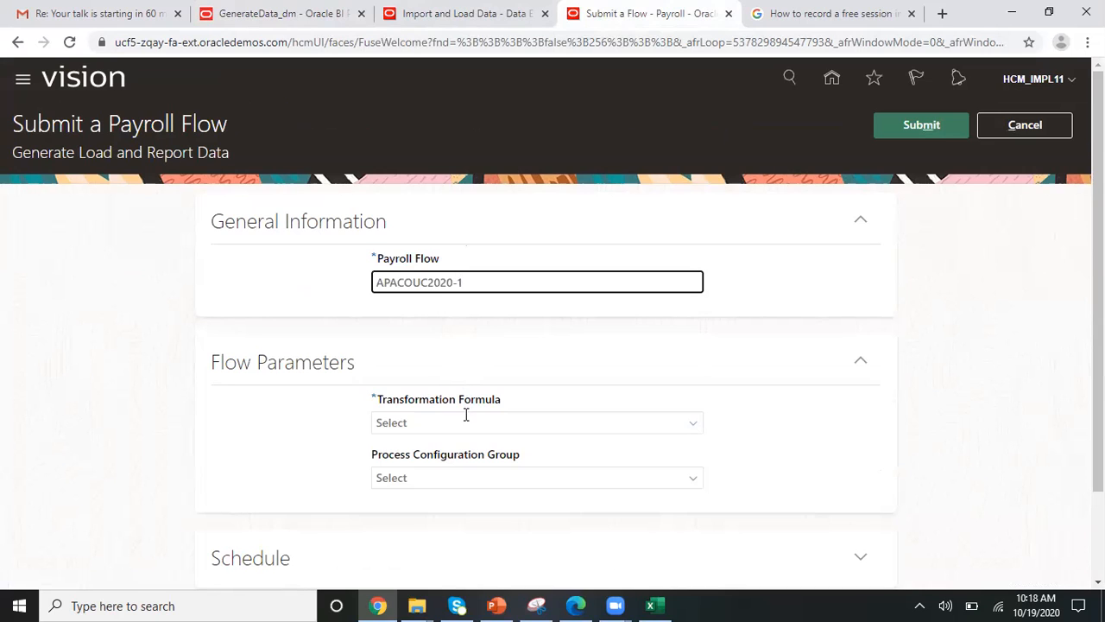
click(691, 423)
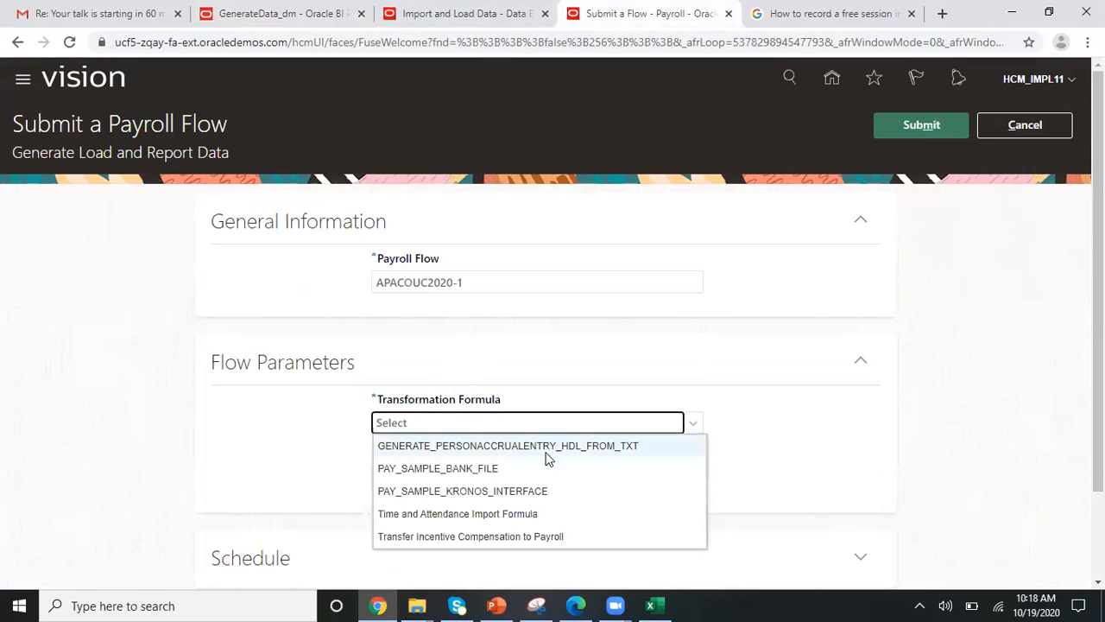
click(521, 446)
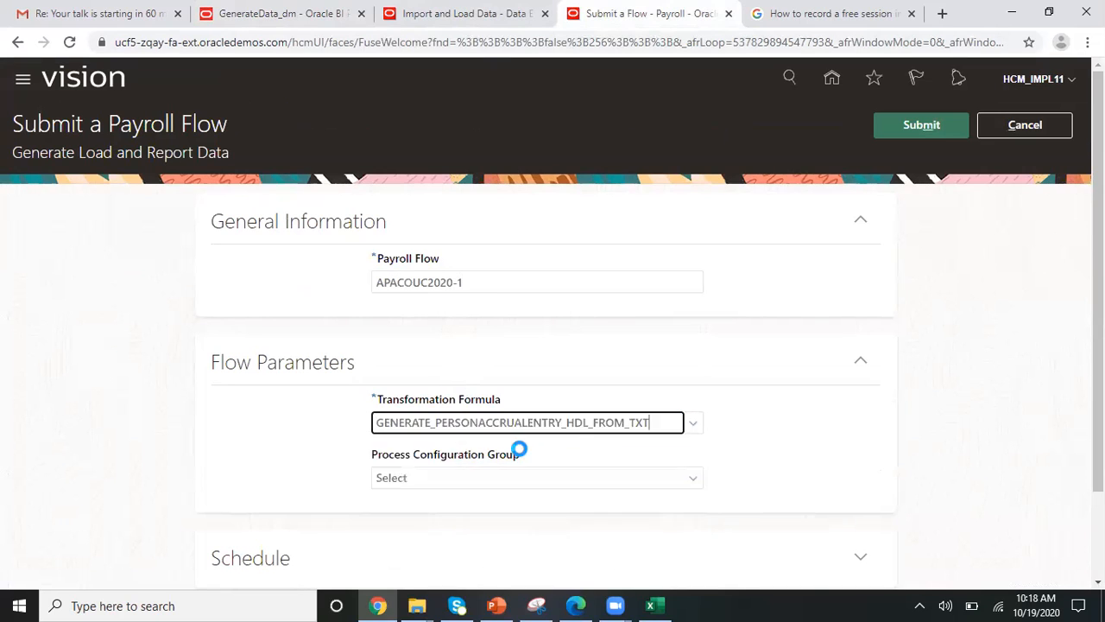
click(692, 480)
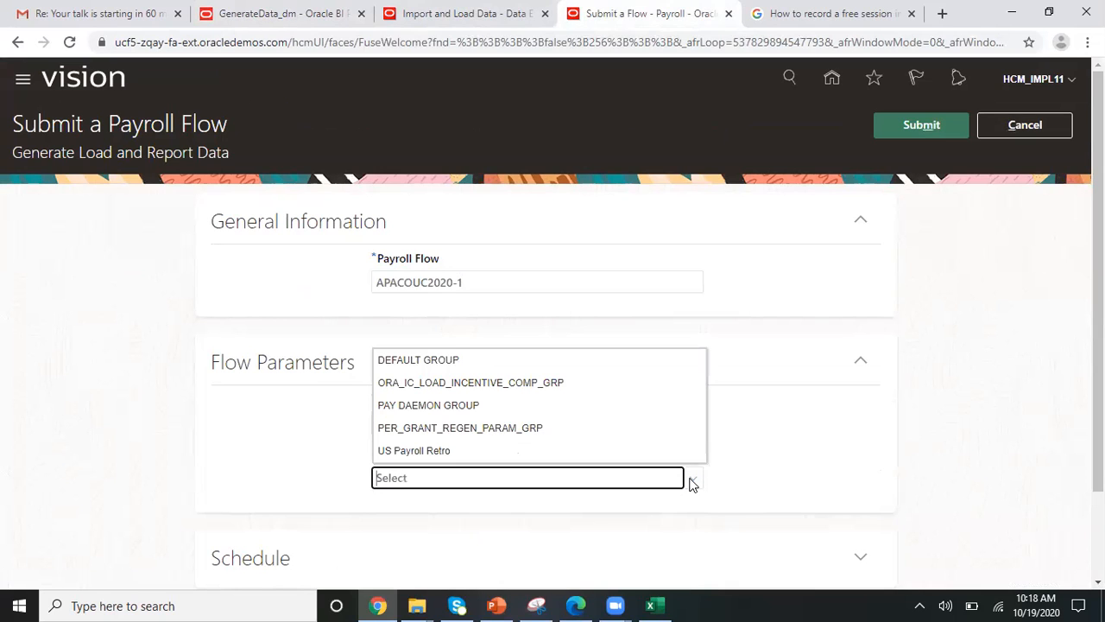
click(463, 359)
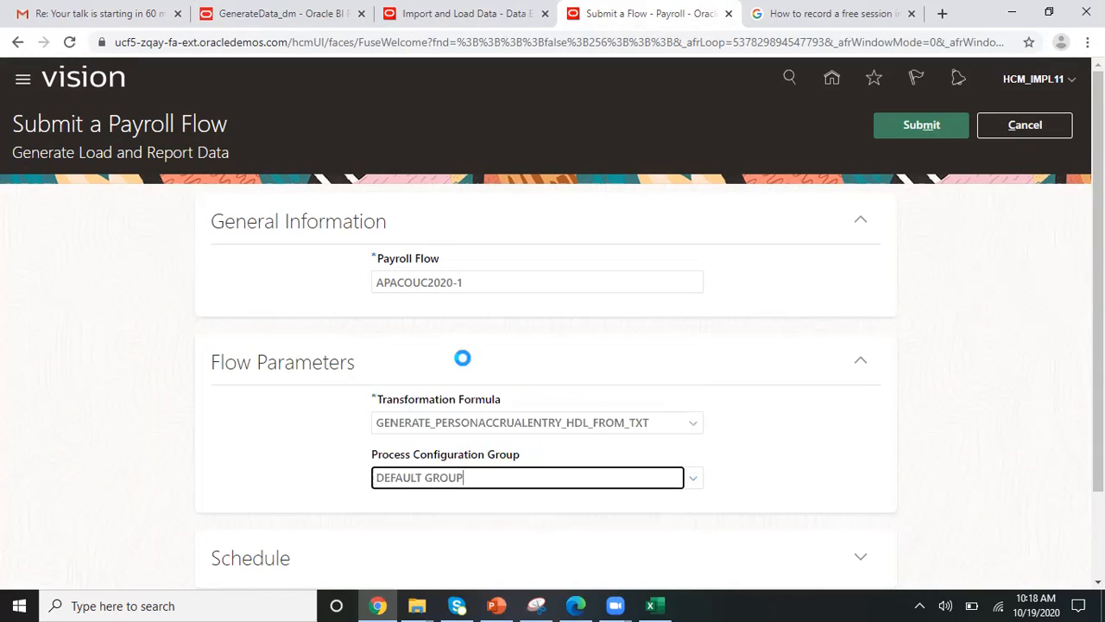
Reopen the GenerateData_ds data set in the GenerateData_dm browser tab to check the commented-out condition, and close the editor.
click(290, 25)
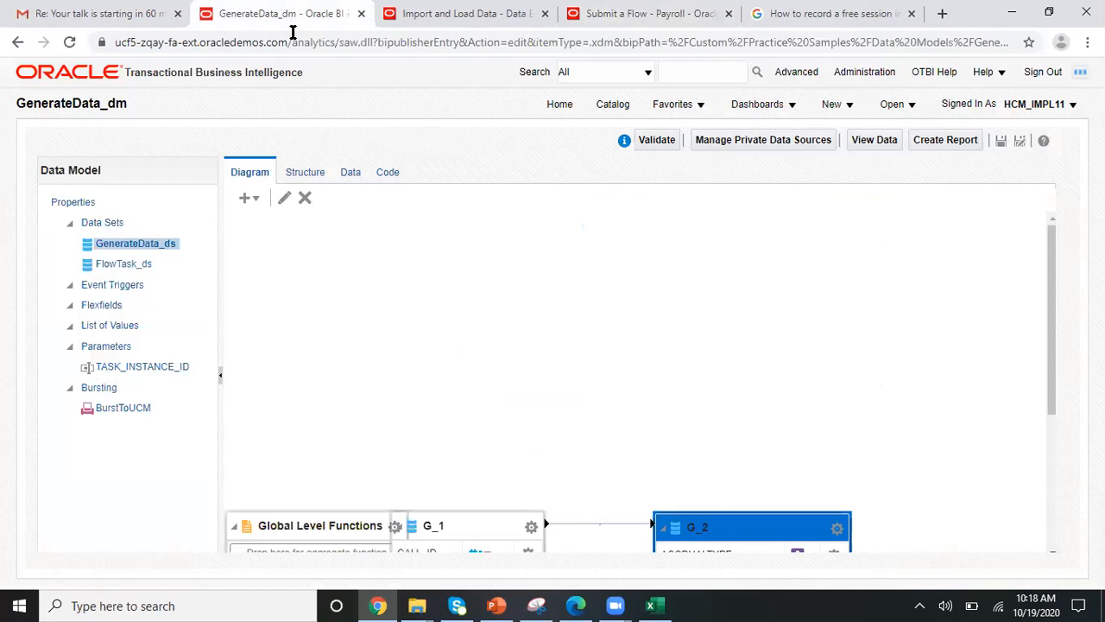
click(837, 530)
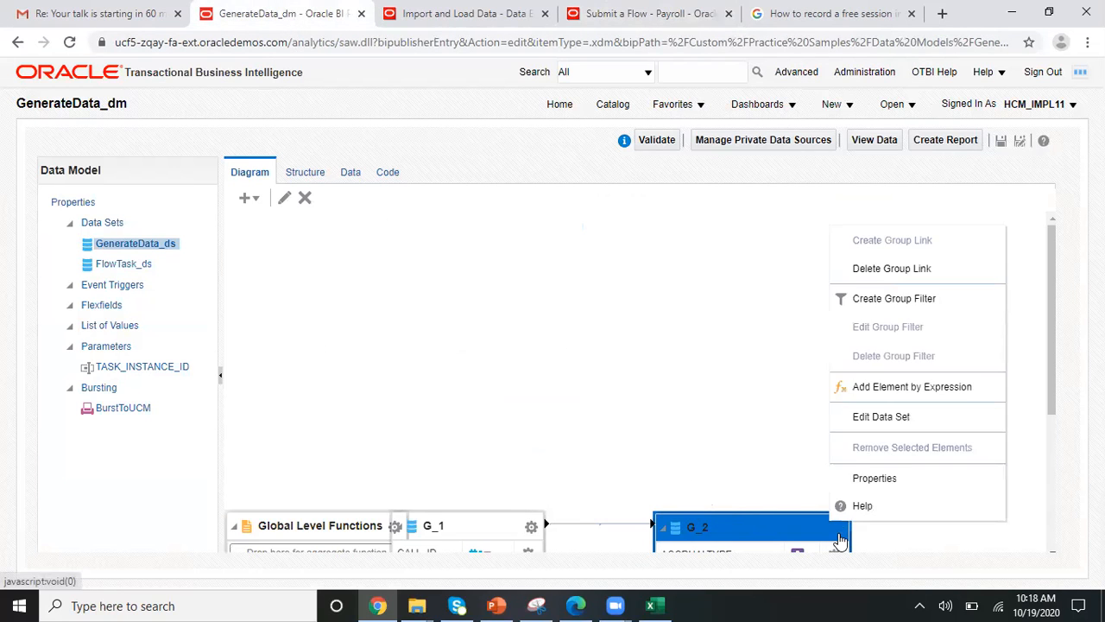
click(895, 418)
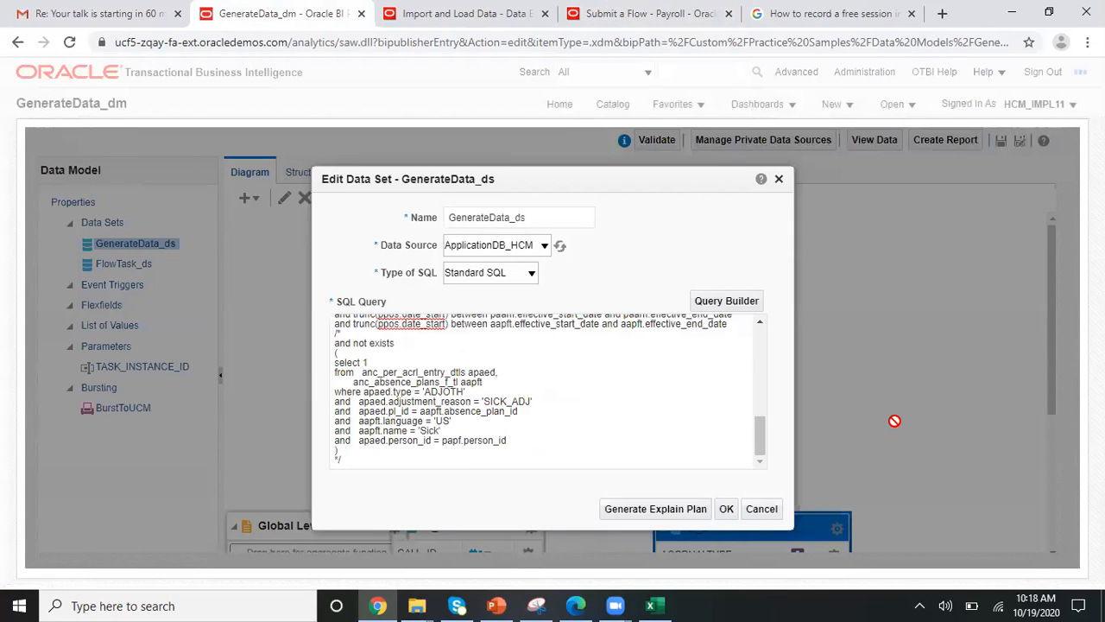
click(732, 507)
Submit the APACOUC2020-1 payroll flow and refresh its Payroll Checklist.
click(713, 16)
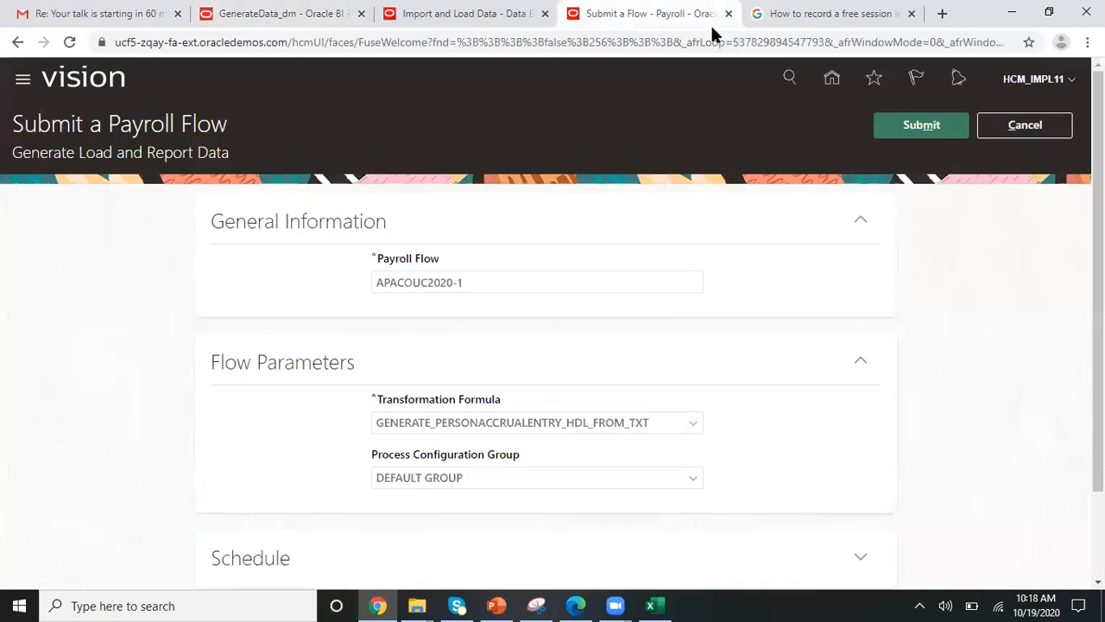
click(906, 135)
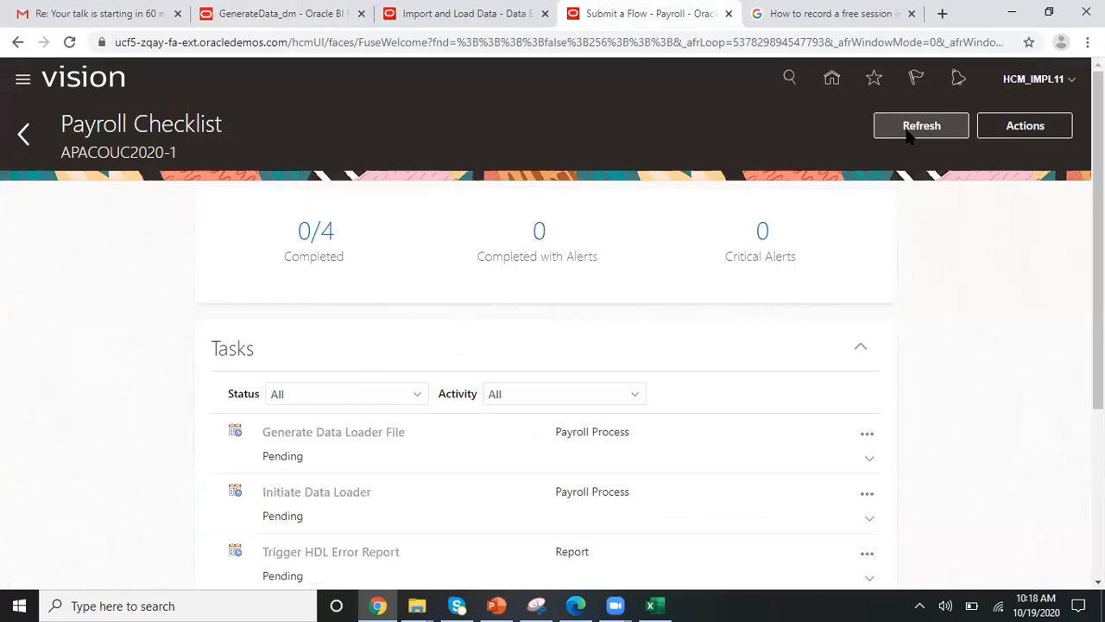
click(911, 130)
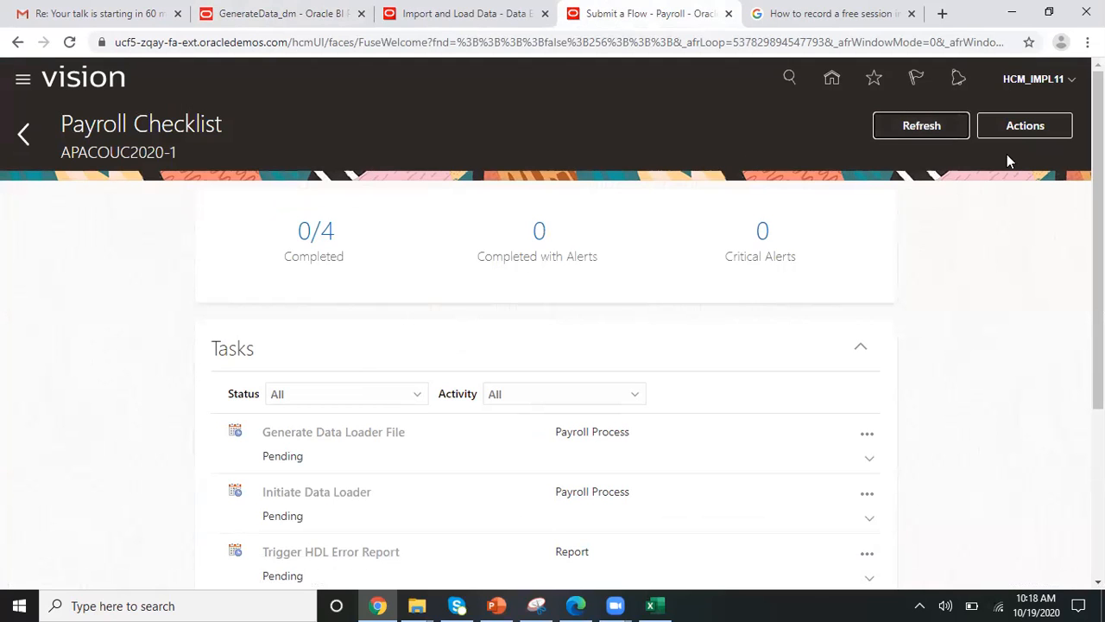
Refresh the APACOUC2020-1 checklist repeatedly to follow the status of the Generate Data and Generate Data Loader File tasks.
scroll(966, 67, down, 1)
click(961, 70)
drag(1098, 145, 1023, 148)
click(918, 72)
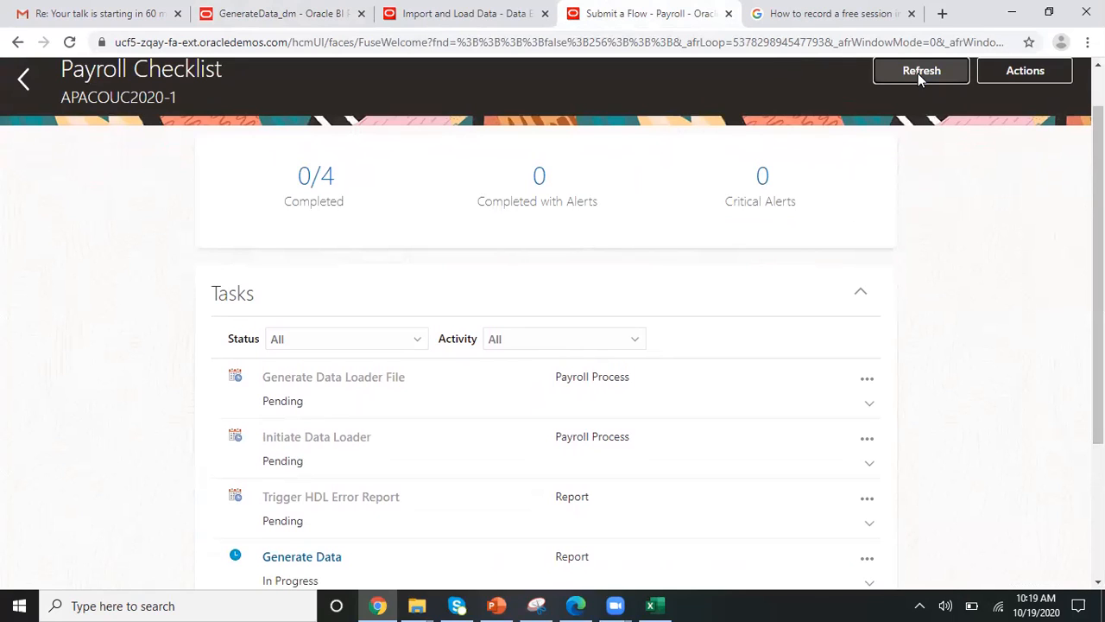
click(918, 74)
click(918, 73)
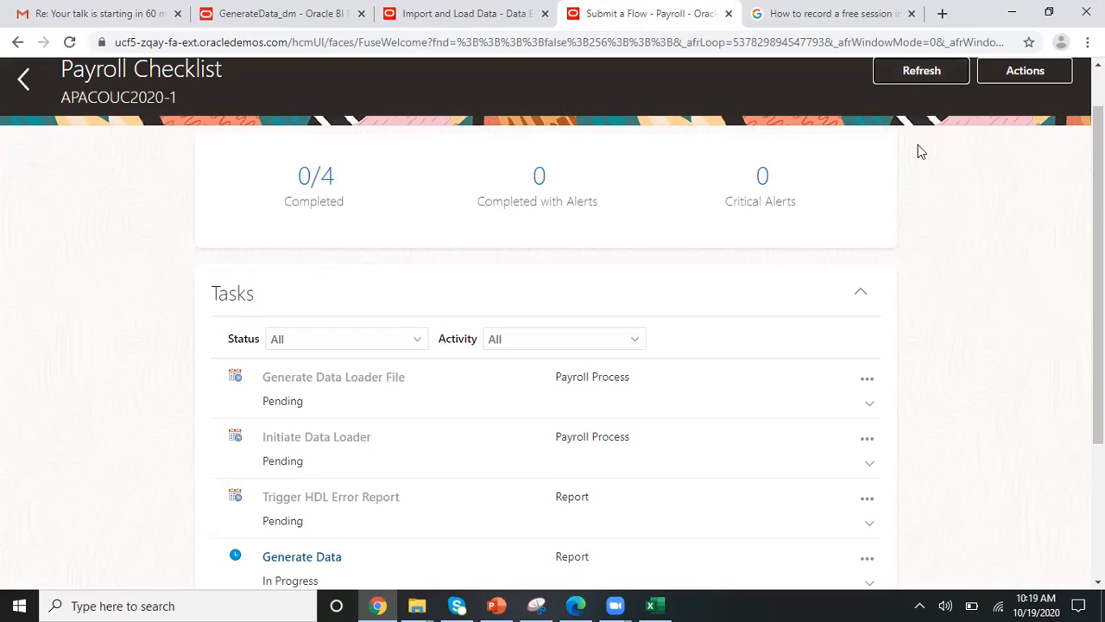
click(938, 76)
click(938, 76)
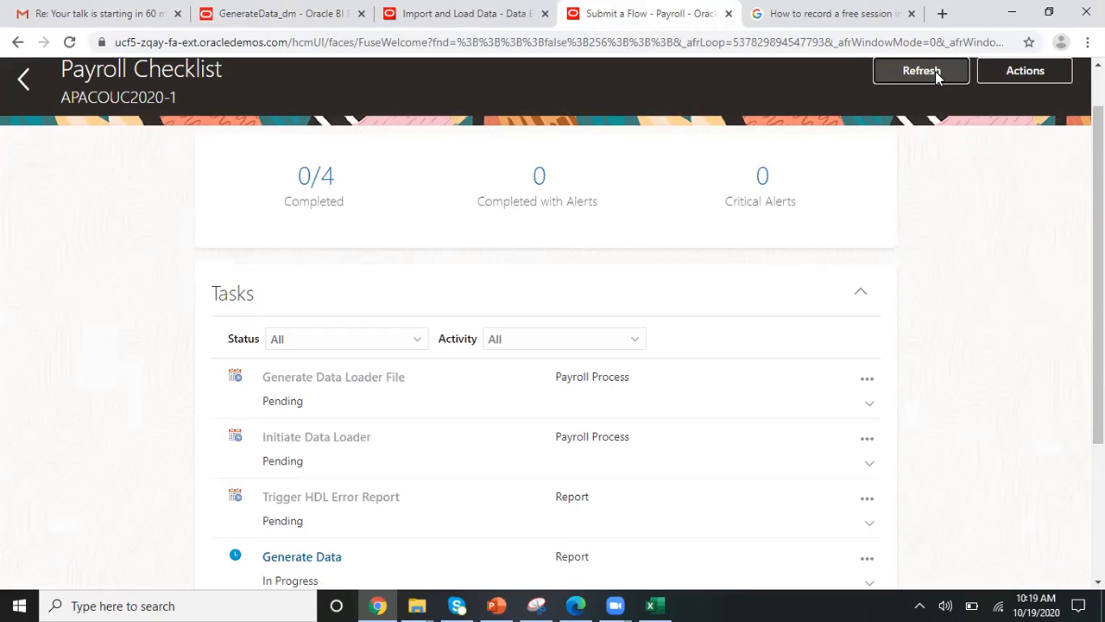
click(935, 71)
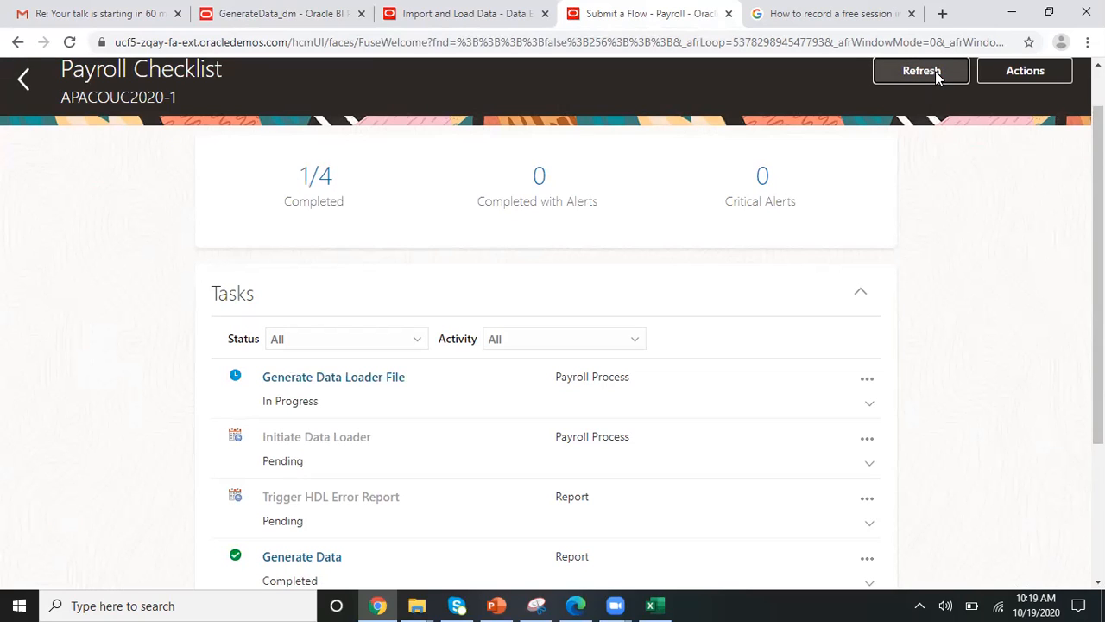
click(935, 71)
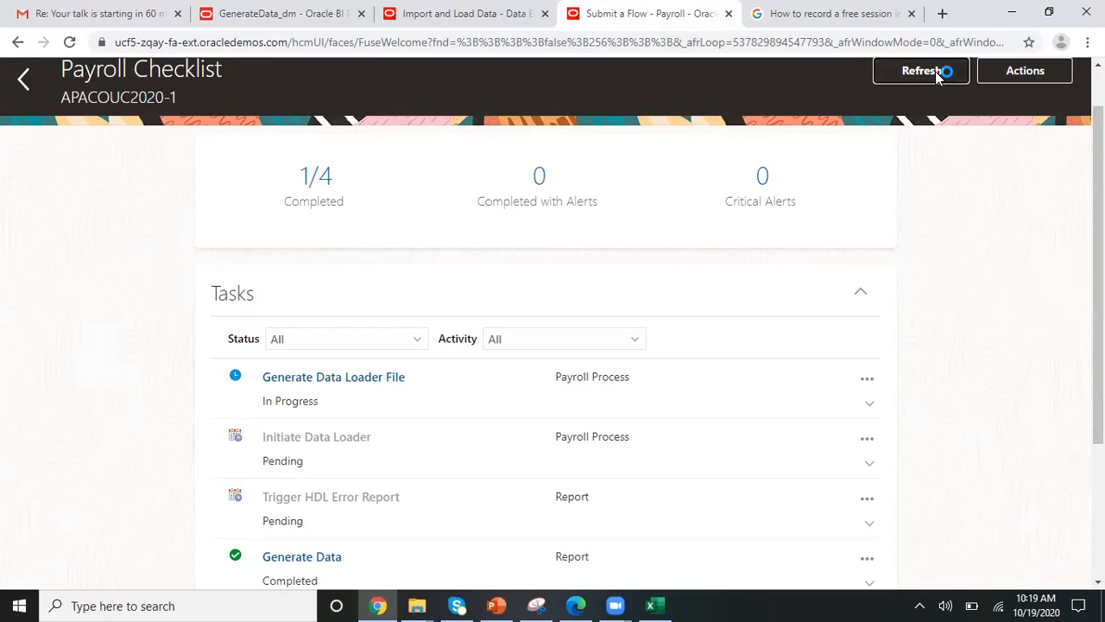
click(935, 71)
click(924, 75)
click(924, 75)
click(924, 76)
Rerun the data set search in the Import and Load Data browser tab, narrowing the filters area to show the Data Set column.
click(411, 14)
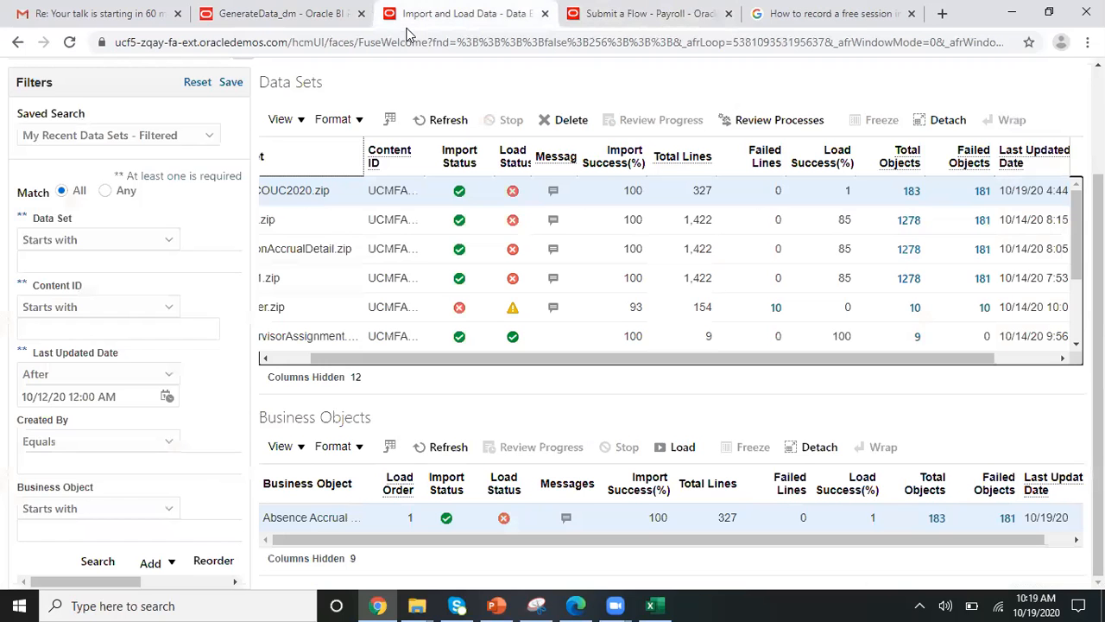
click(98, 561)
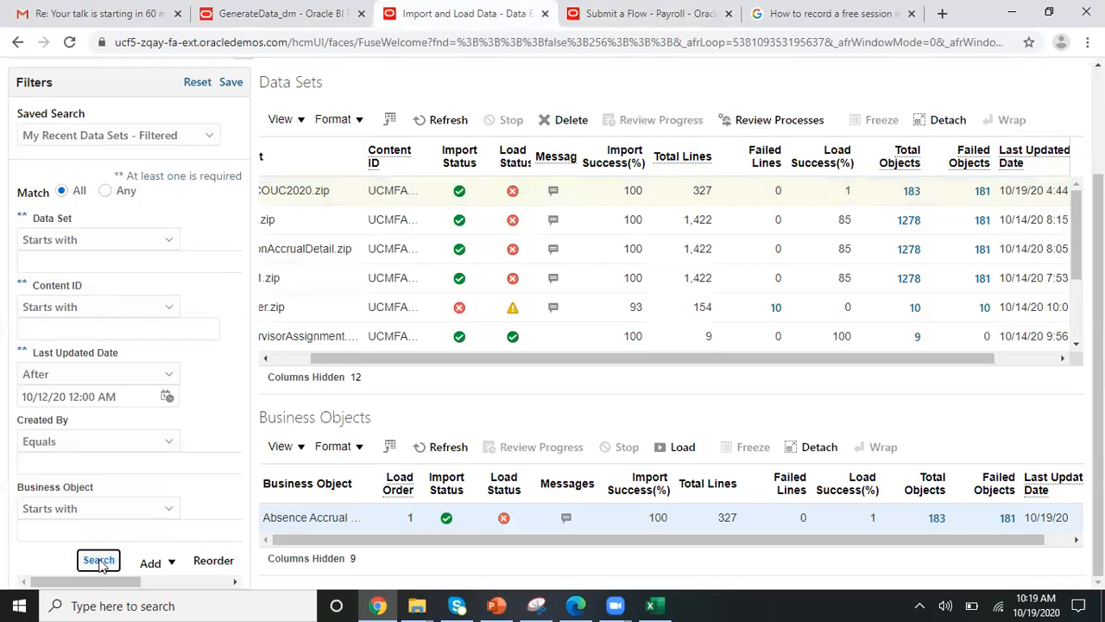
click(100, 562)
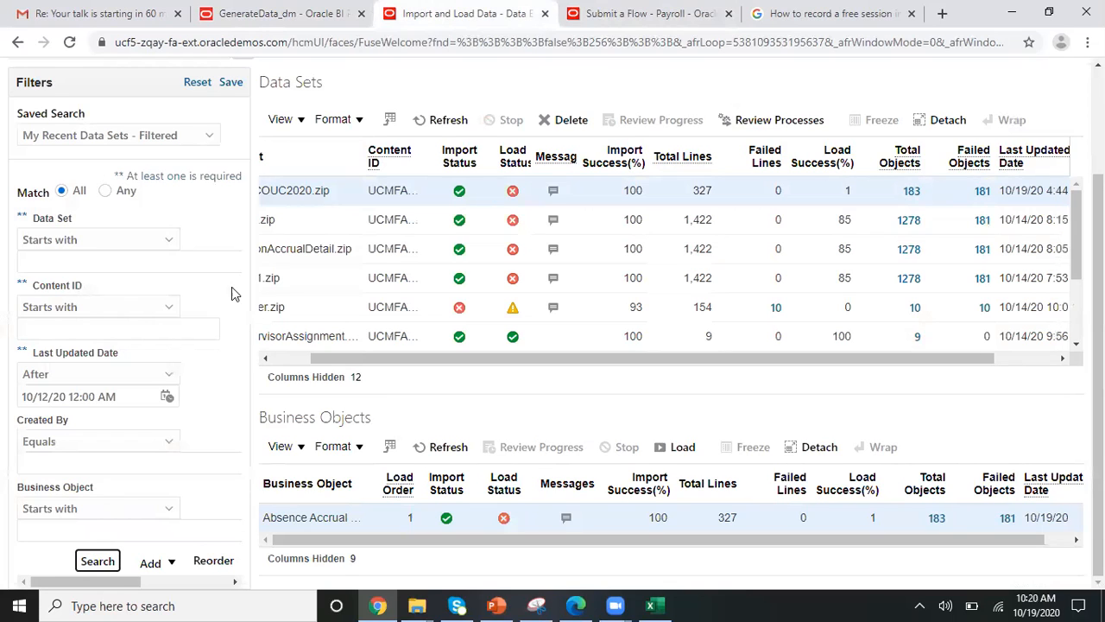
drag(248, 288, 191, 287)
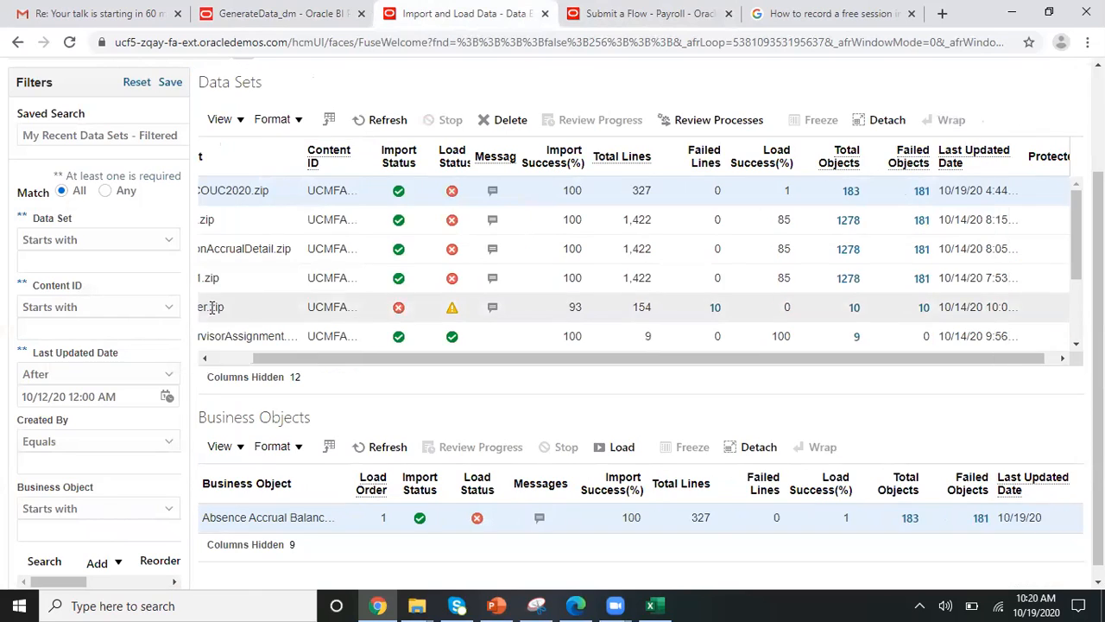
drag(257, 363, 207, 367)
click(45, 561)
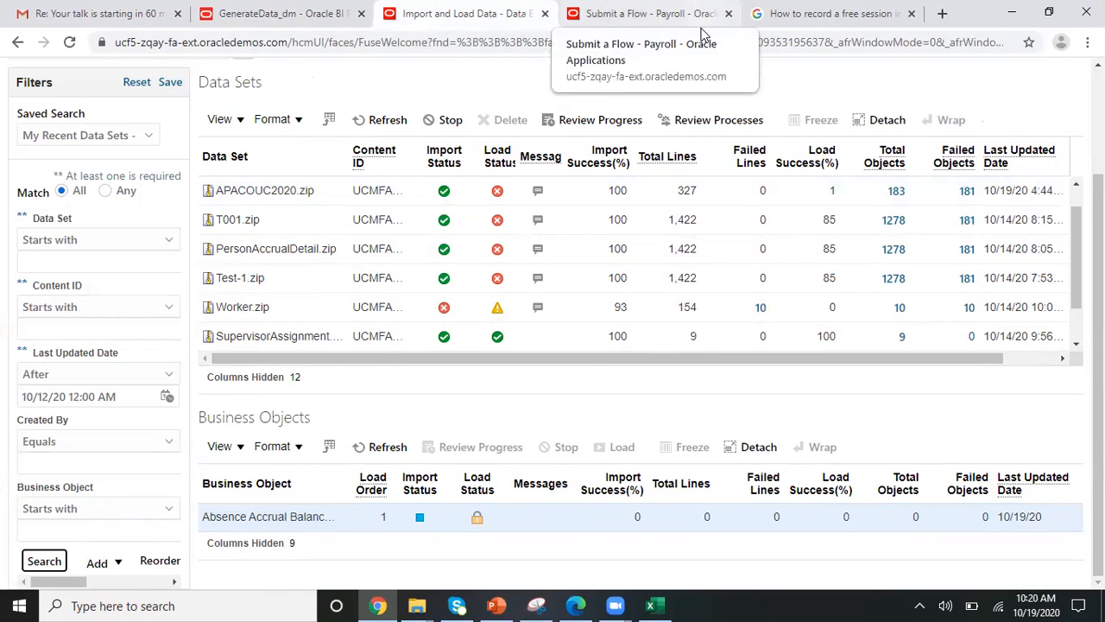
Return to the APACOUC2020-1 Payroll Checklist and refresh it to check the Initiate Data Loader task.
click(701, 29)
click(917, 74)
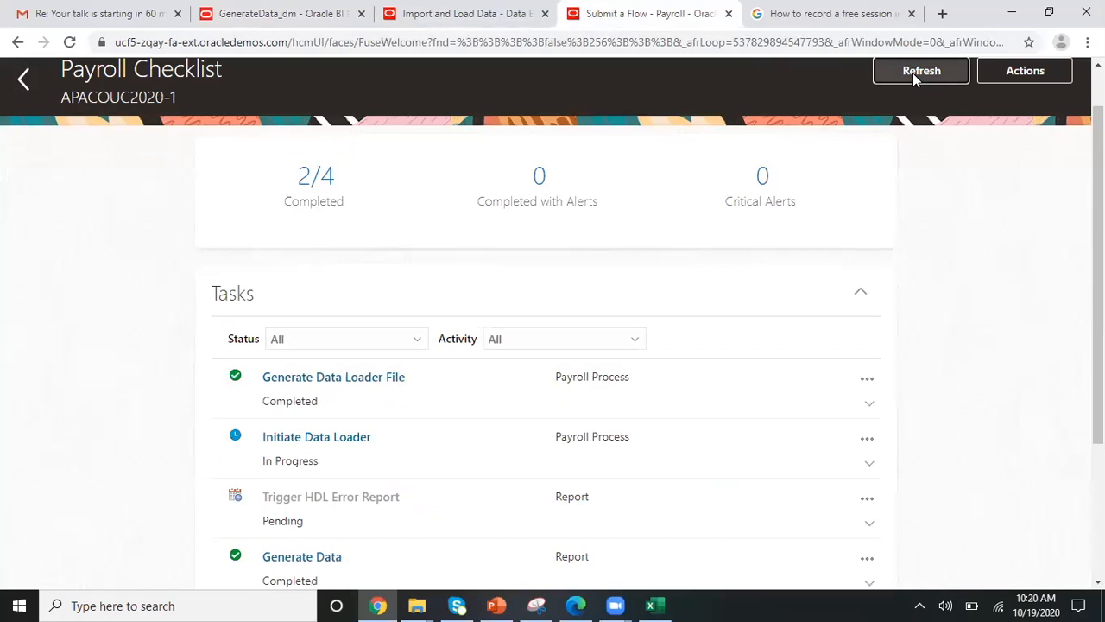
click(917, 73)
mouse_move(1098, 175)
mouse_down()
mouse_move(1098, 198)
mouse_move(1098, 168)
mouse_up()
click(929, 88)
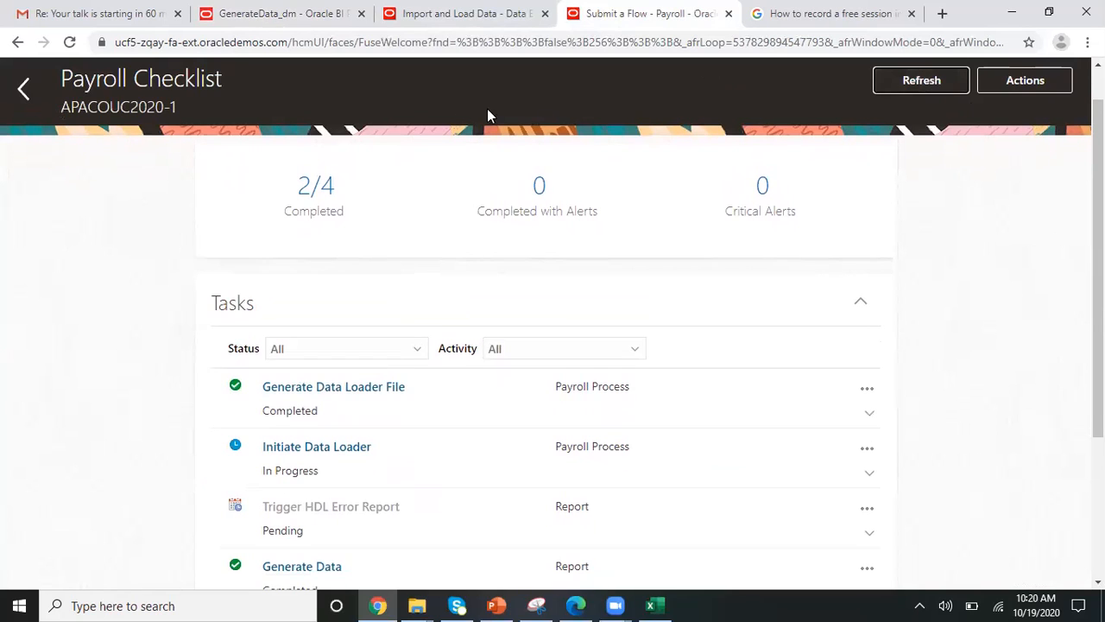
Search the recent data sets in Import and Load Data again to check the new file's import status.
click(395, 15)
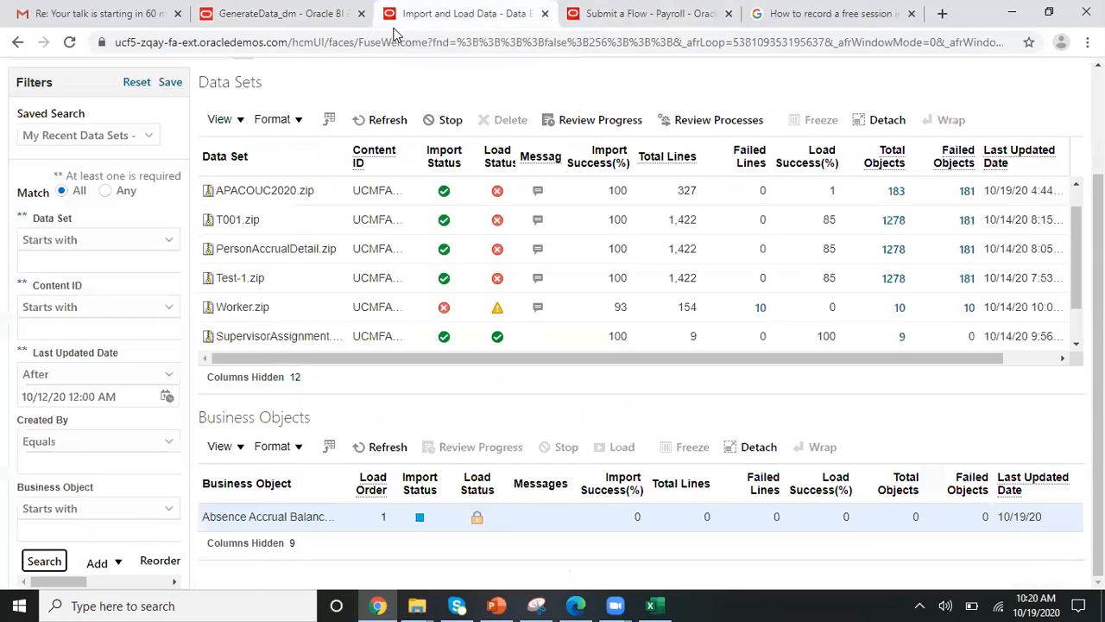
click(43, 561)
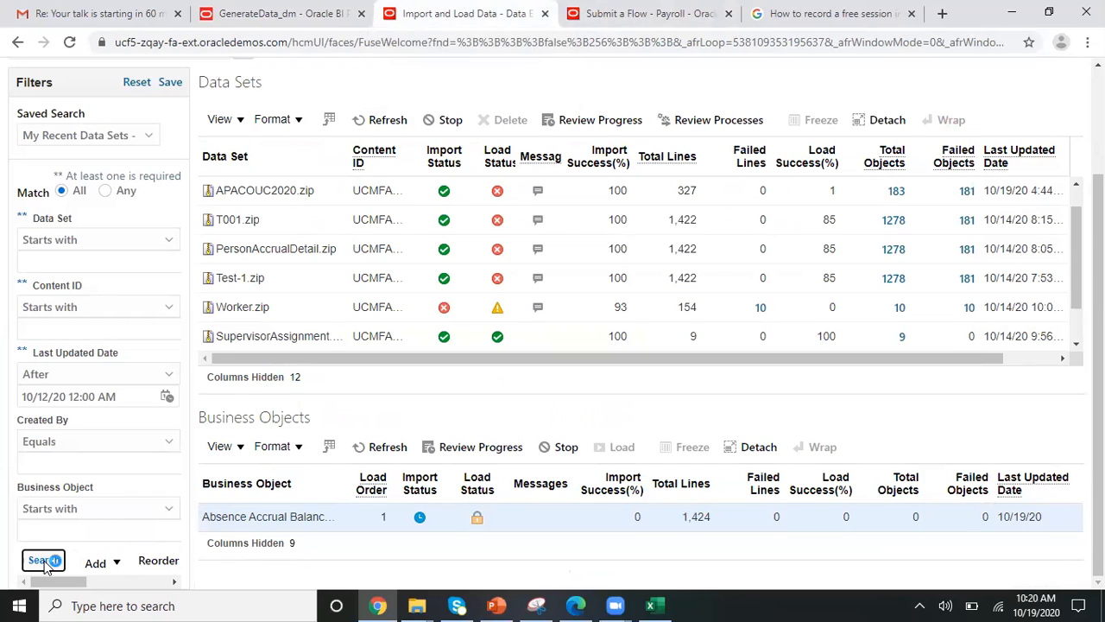
Rerun the recent data set search repeatedly to follow the import of the Absence Accrual Balance business object.
click(44, 561)
click(44, 561)
click(44, 560)
click(44, 560)
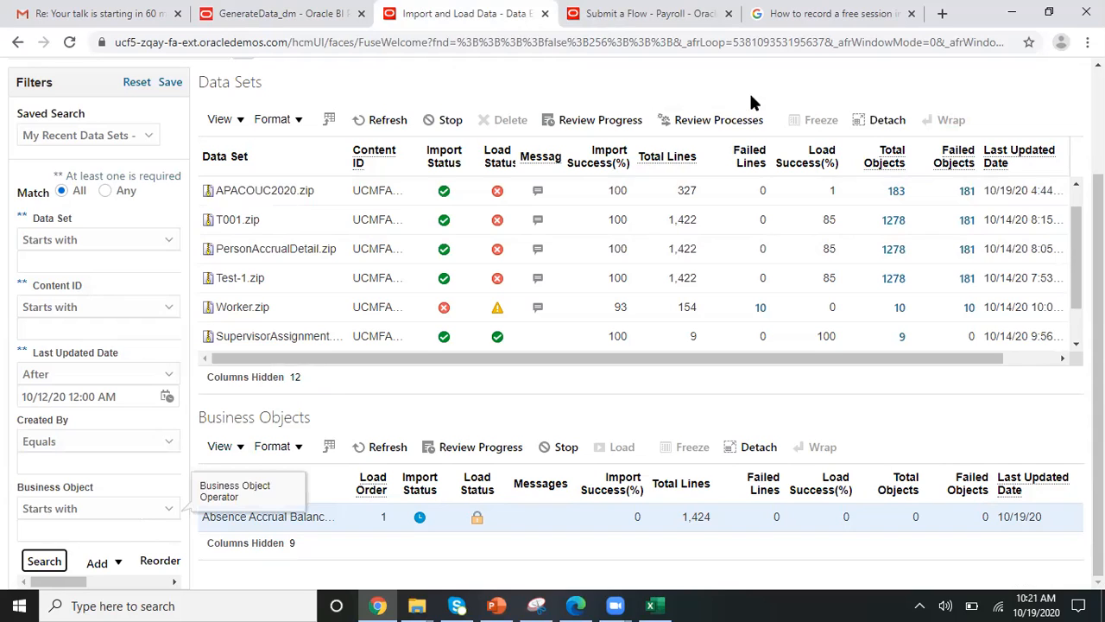
Return to the APACOUC2020-1 Payroll Checklist and refresh it to check the Initiate Data Loader task.
click(650, 14)
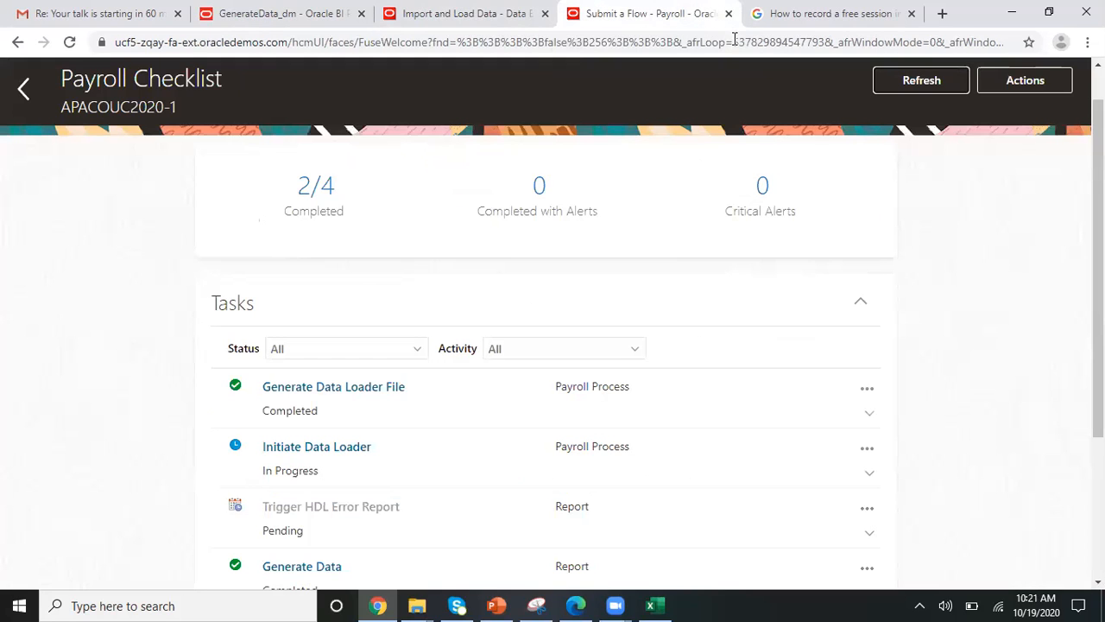
click(929, 86)
click(929, 86)
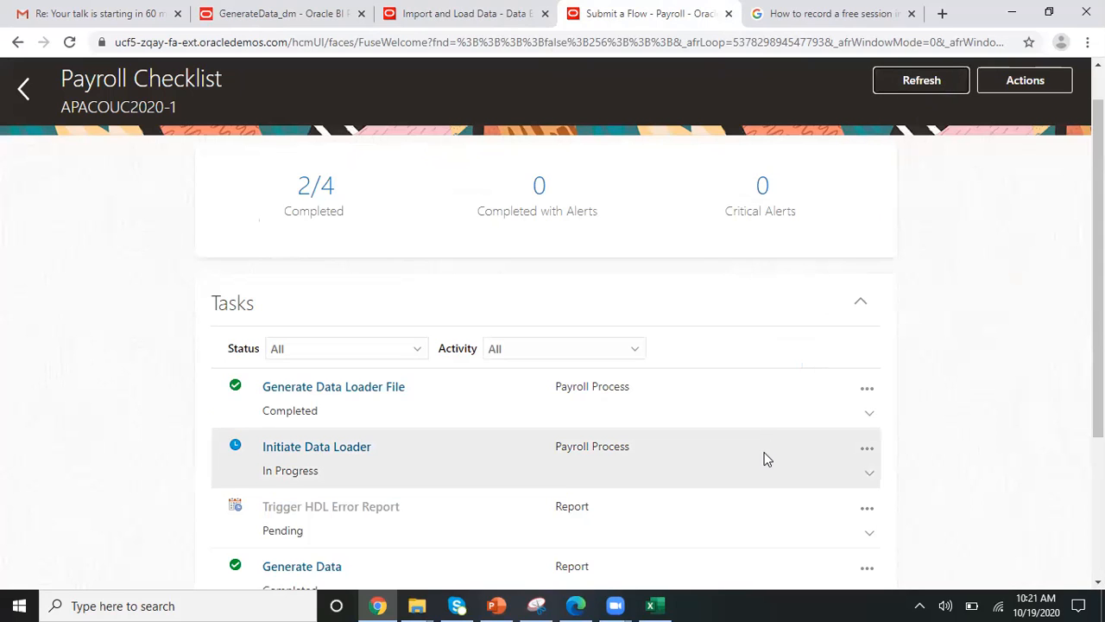
click(941, 79)
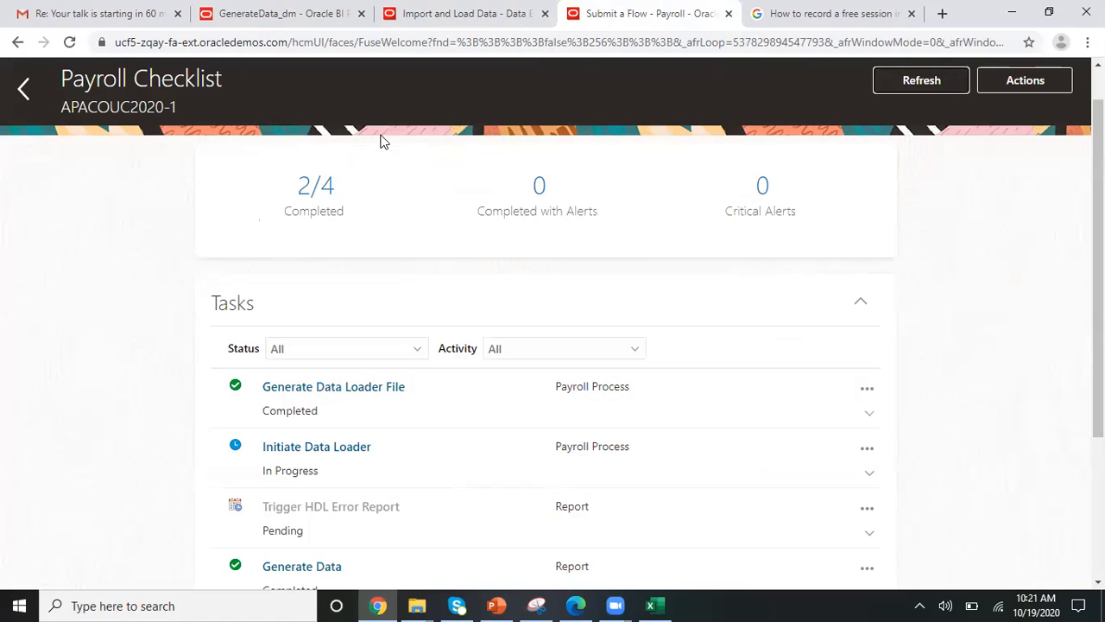
Go back to Import and Load Data and search the data sets again to check the business object's load status.
click(296, 21)
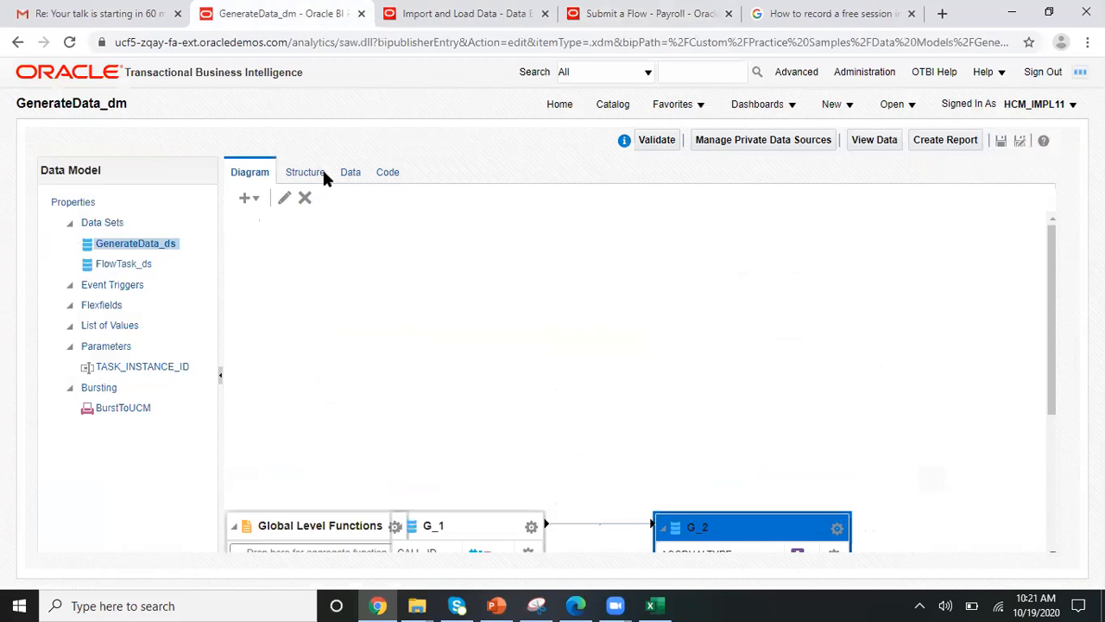
click(380, 26)
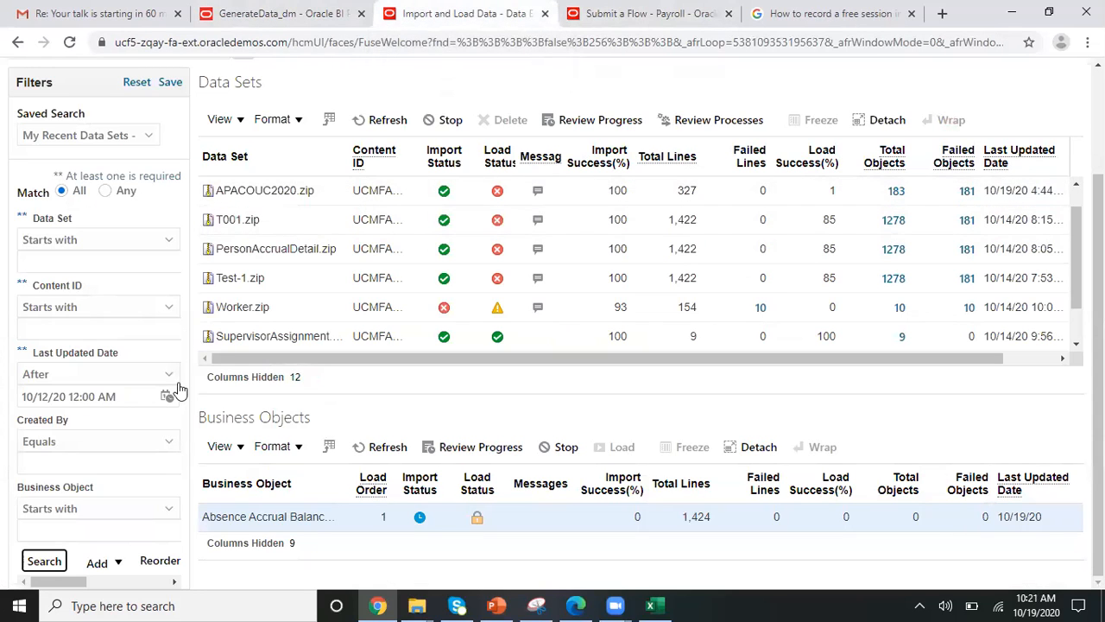
click(50, 565)
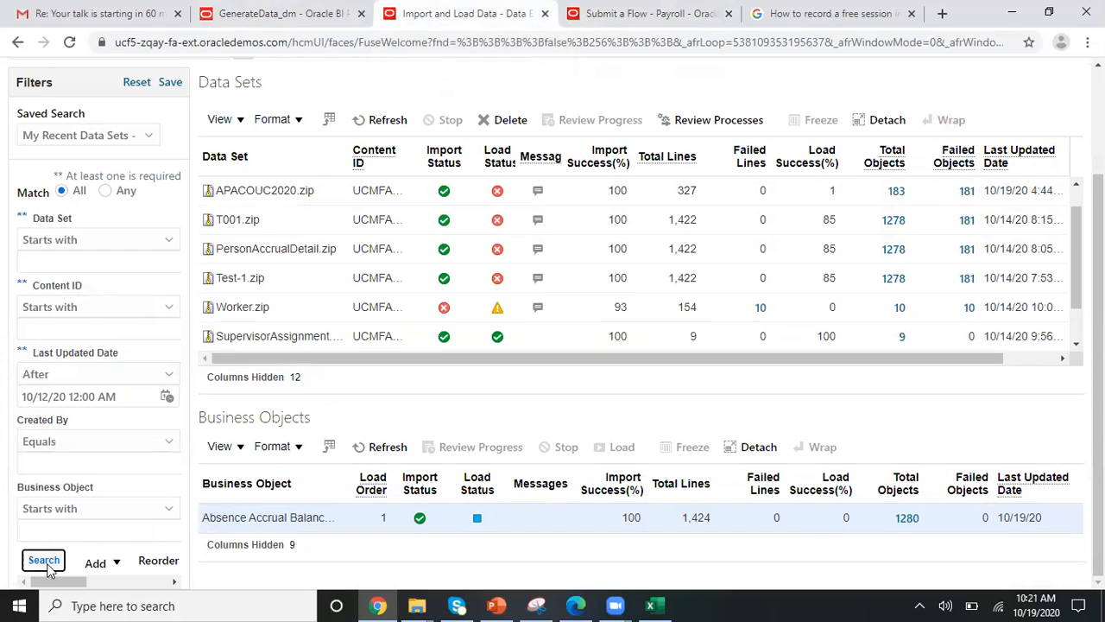
click(50, 561)
Refresh the APACOUC2020-1 Payroll Checklist again to follow the Initiate Data Loader and Trigger HDL Error Report tasks.
click(615, 27)
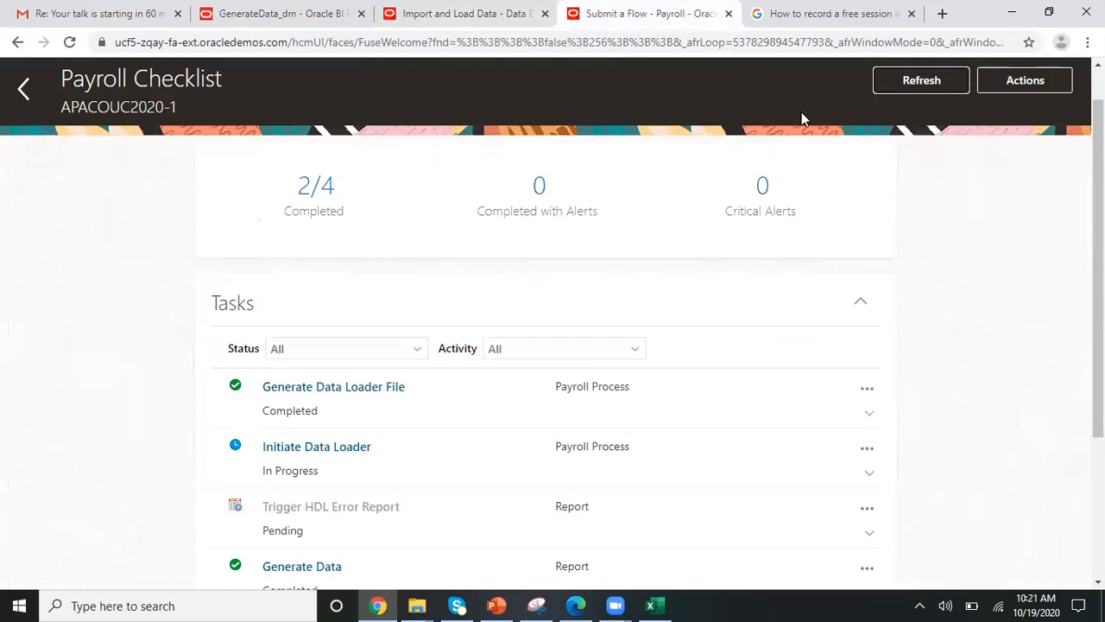
click(889, 81)
click(696, 461)
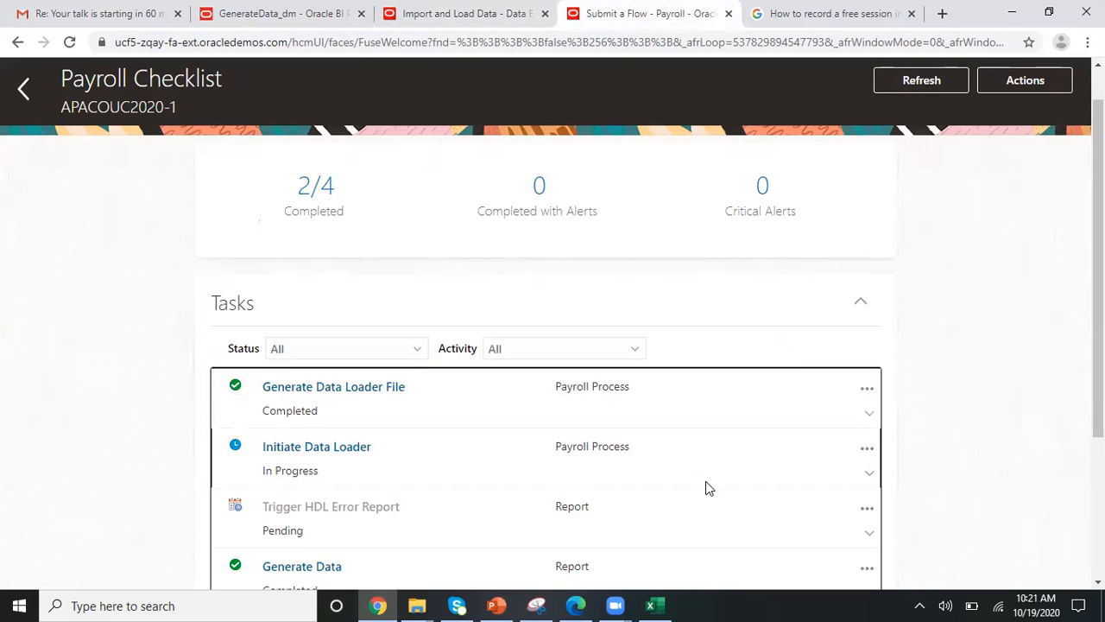
click(915, 81)
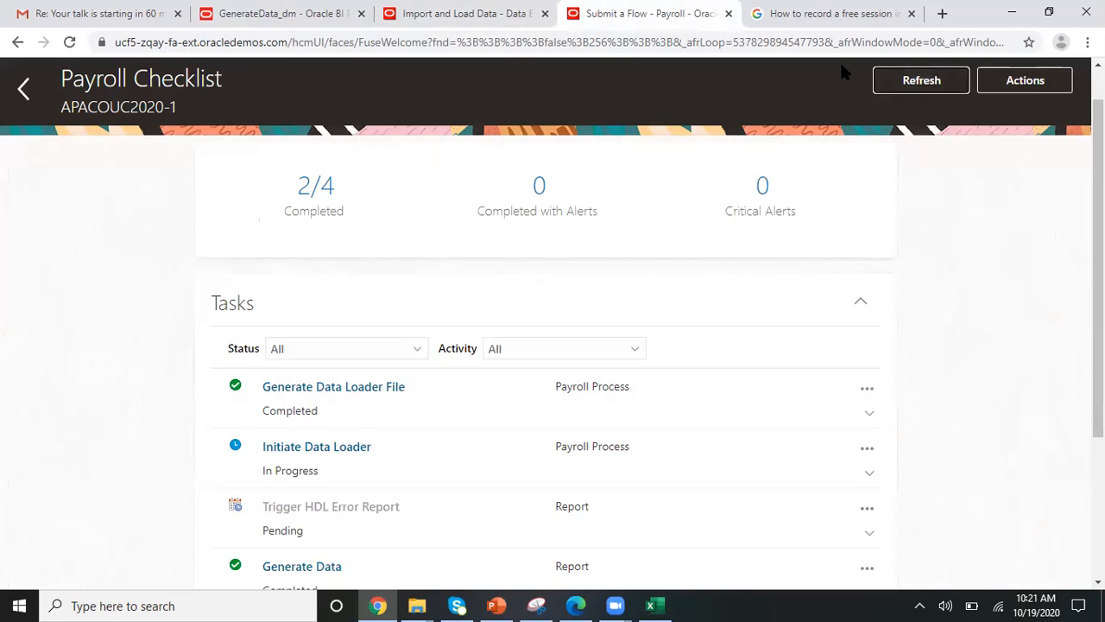
View the GenerateData_dm data model's output with 5 rows and save it as sample data.
key(ctrl+2)
click(874, 140)
click(328, 236)
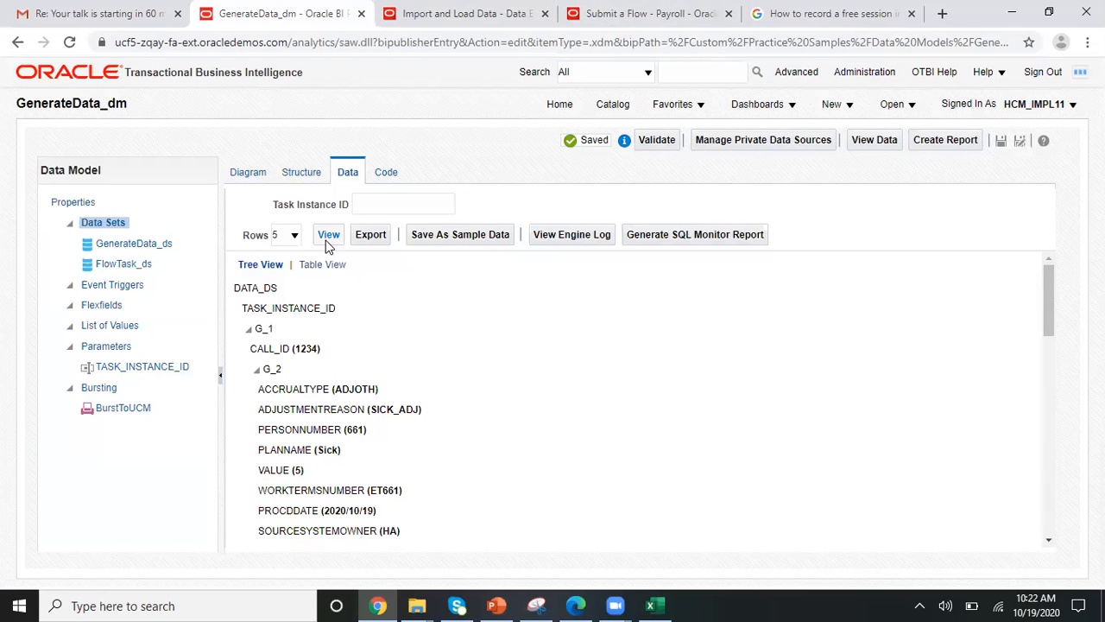
click(435, 234)
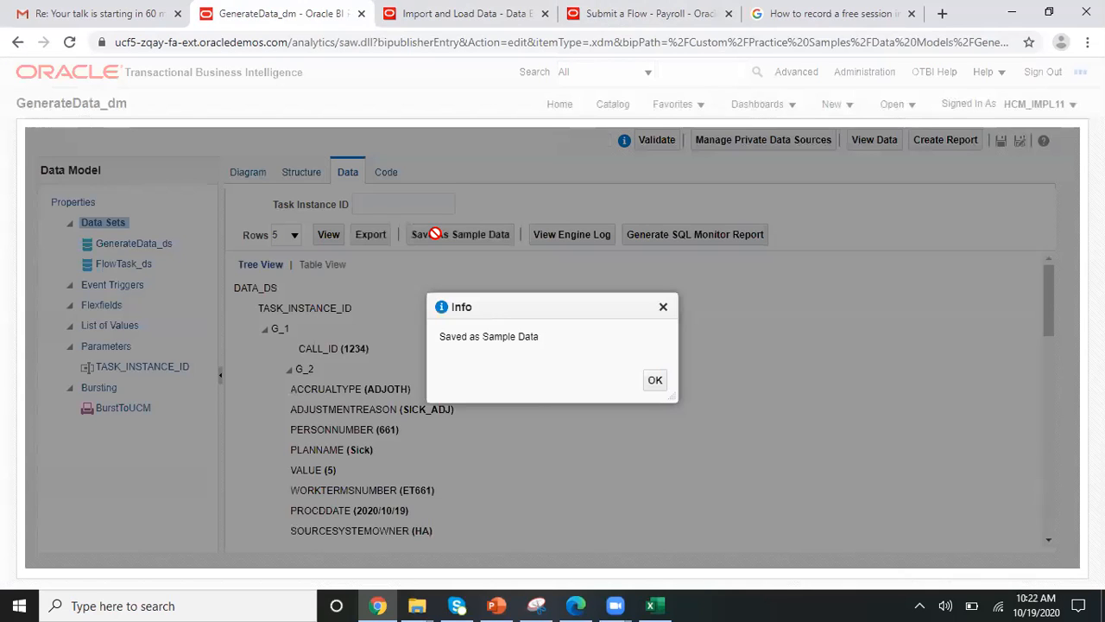
click(656, 381)
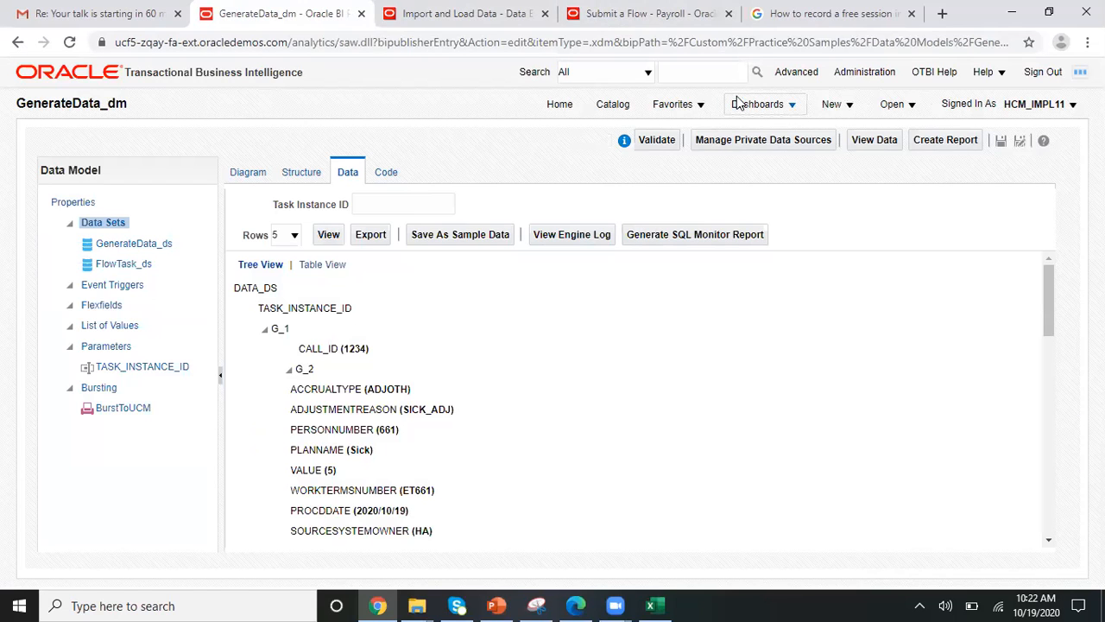
Refresh the APACOUC2020-1 checklist repeatedly, inspect the object status of APACOUC2020-1.zip from the Initiate Data Loader task, and return to the checklist.
click(703, 24)
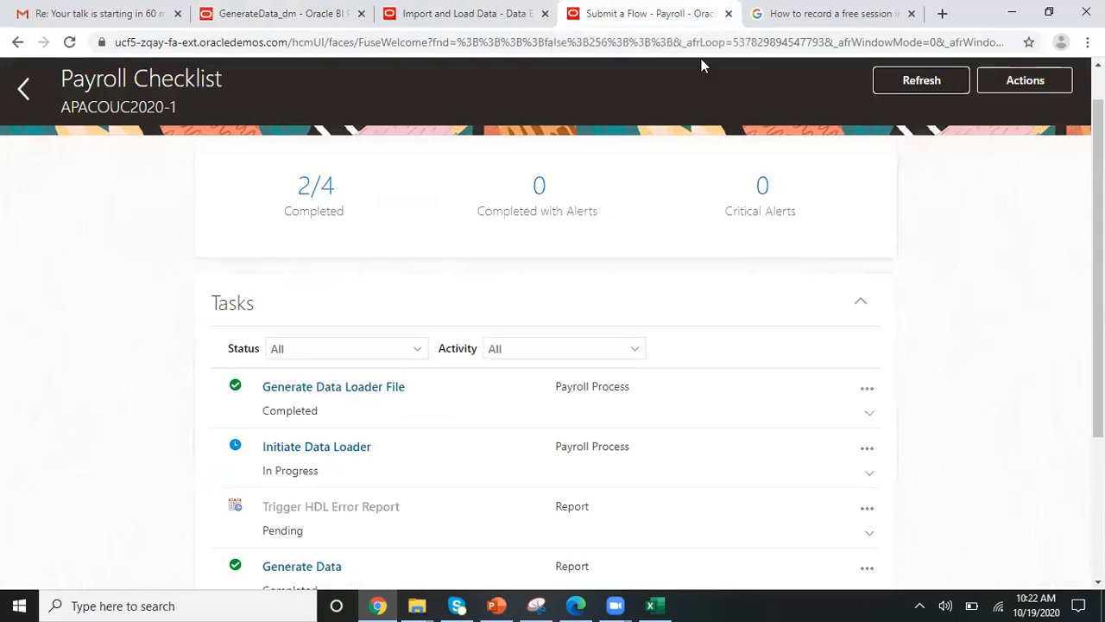
click(909, 80)
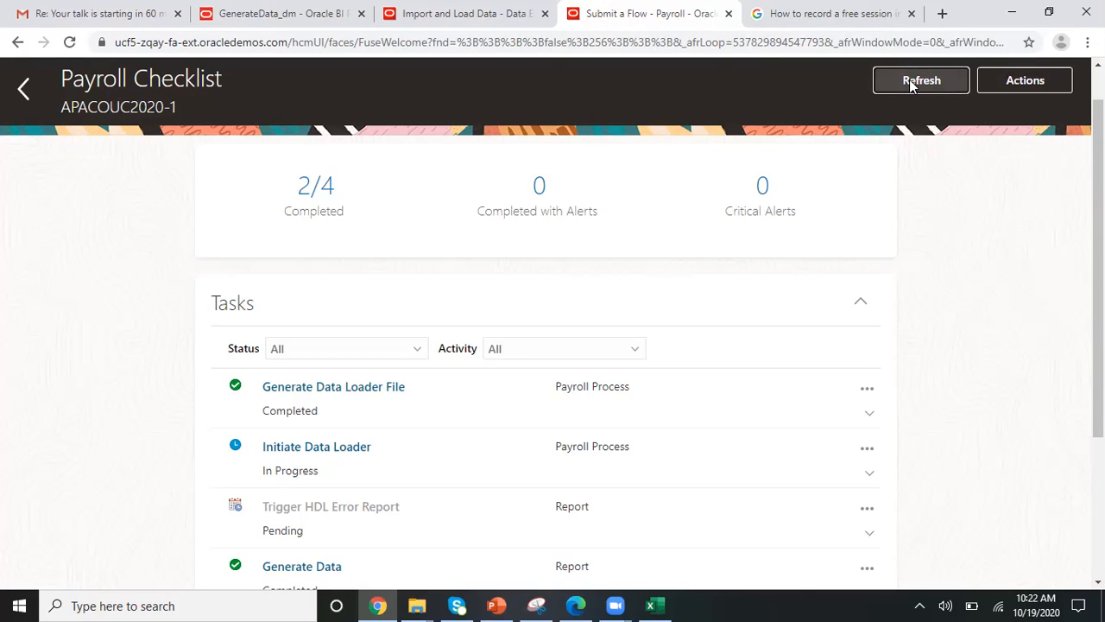
click(909, 79)
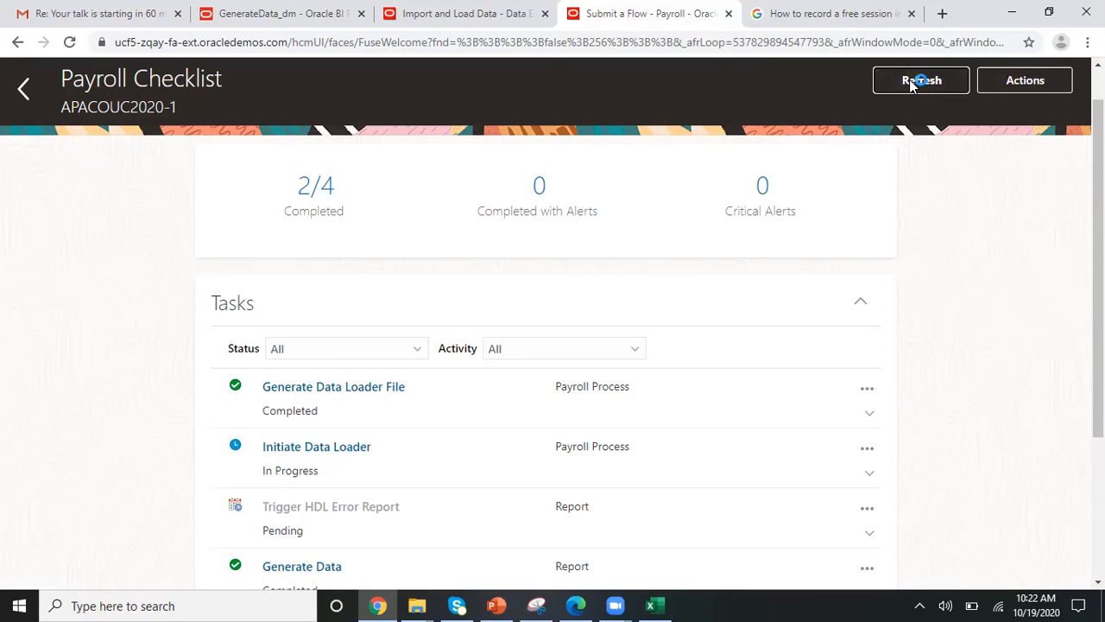
click(909, 79)
click(920, 80)
click(449, 450)
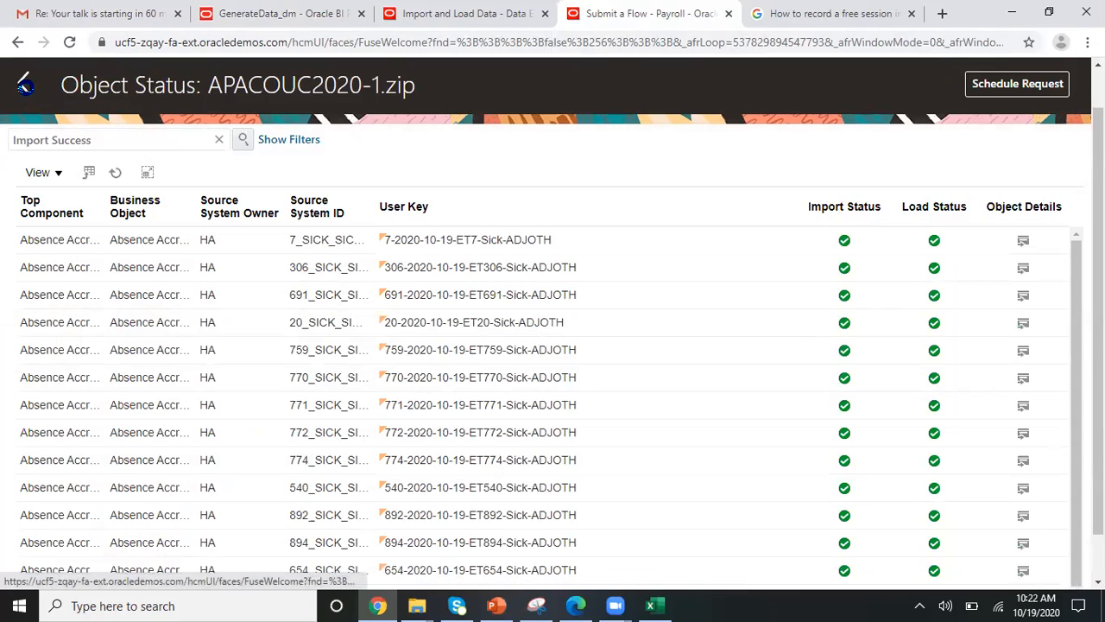
click(26, 86)
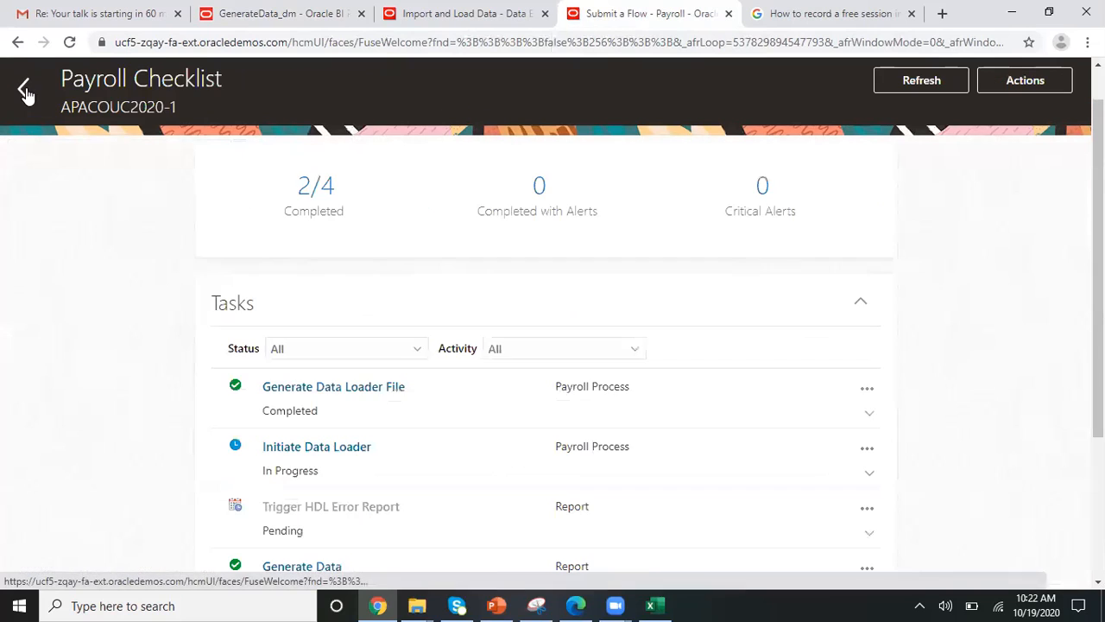
Search the data sets in Import and Load Data again and reload the page to check the load status of APACOUC2020-1.zip.
click(411, 28)
click(44, 569)
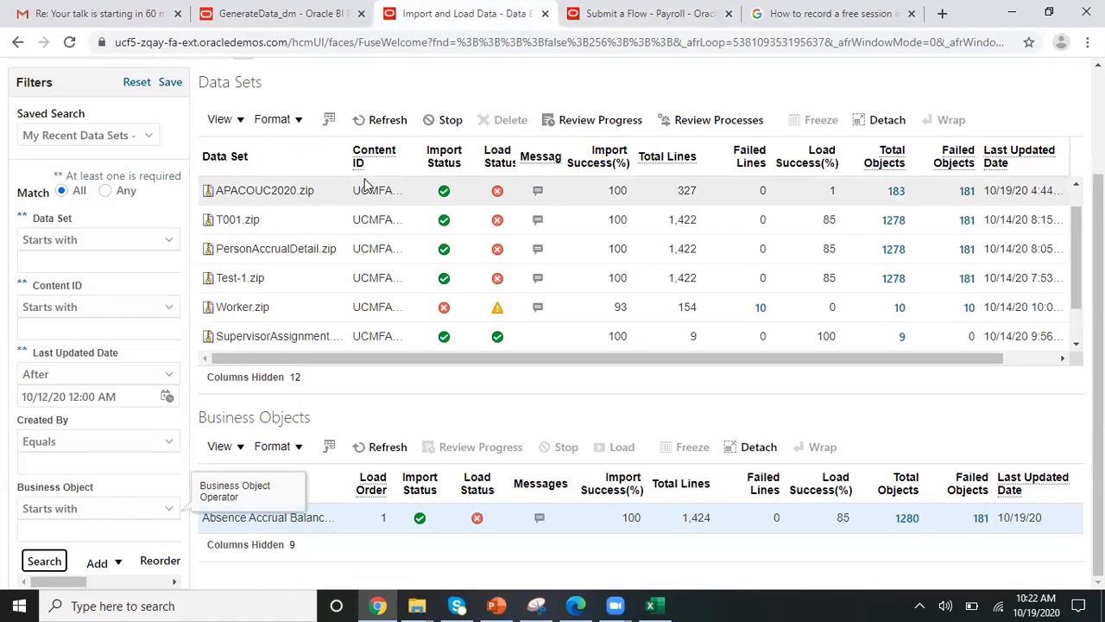
scroll(902, 124, up, 2)
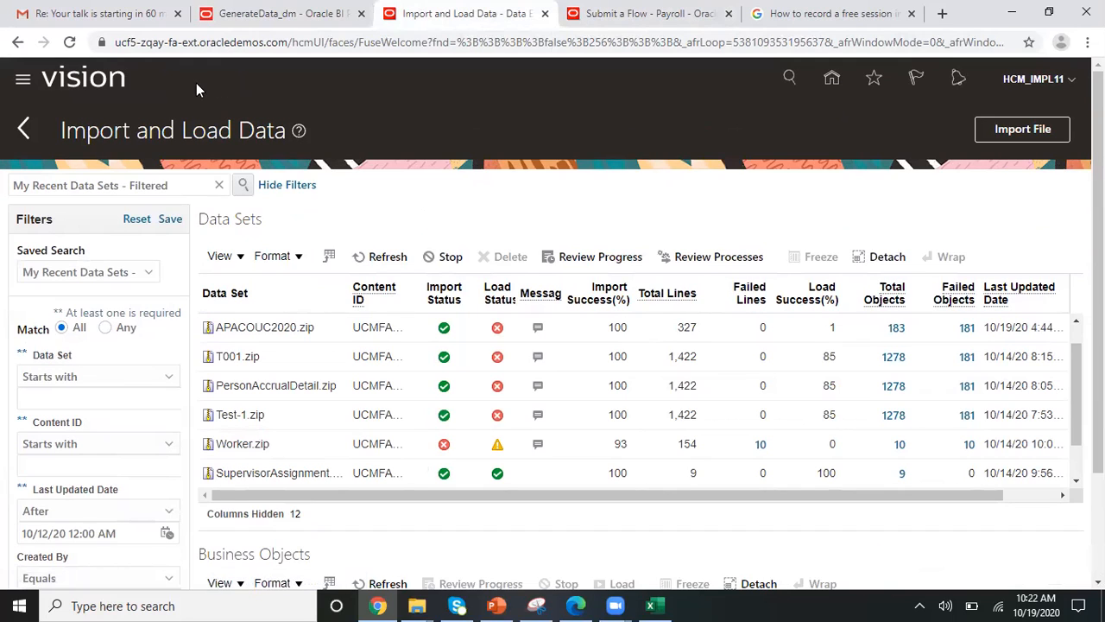
click(73, 45)
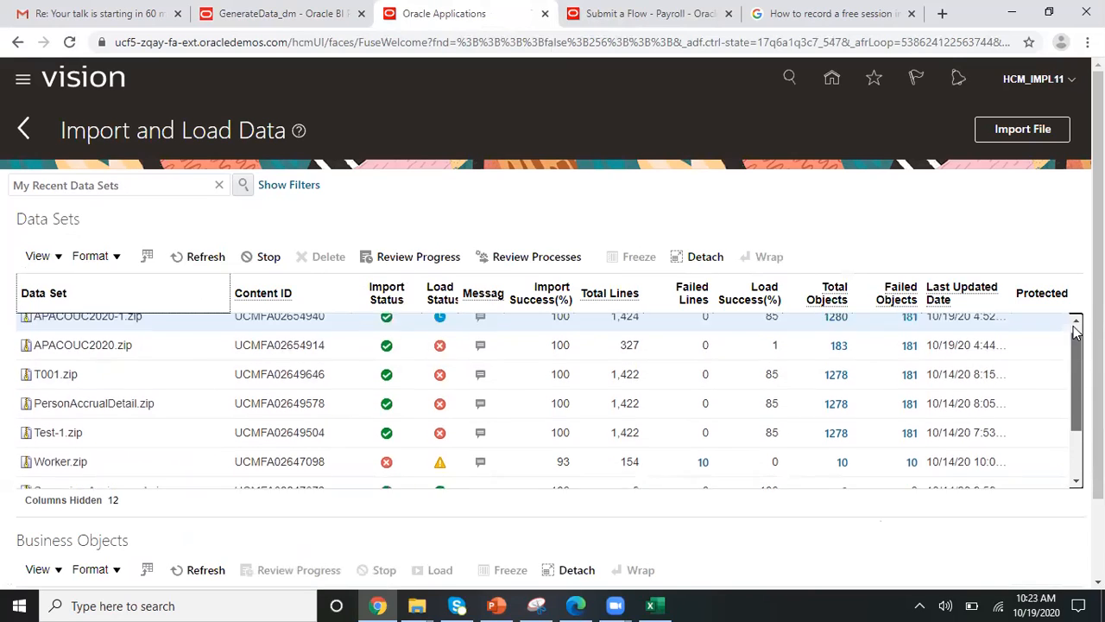
Replace the GenerateData_dm page with the application's home page and open Person Management under My Client Groups.
click(290, 16)
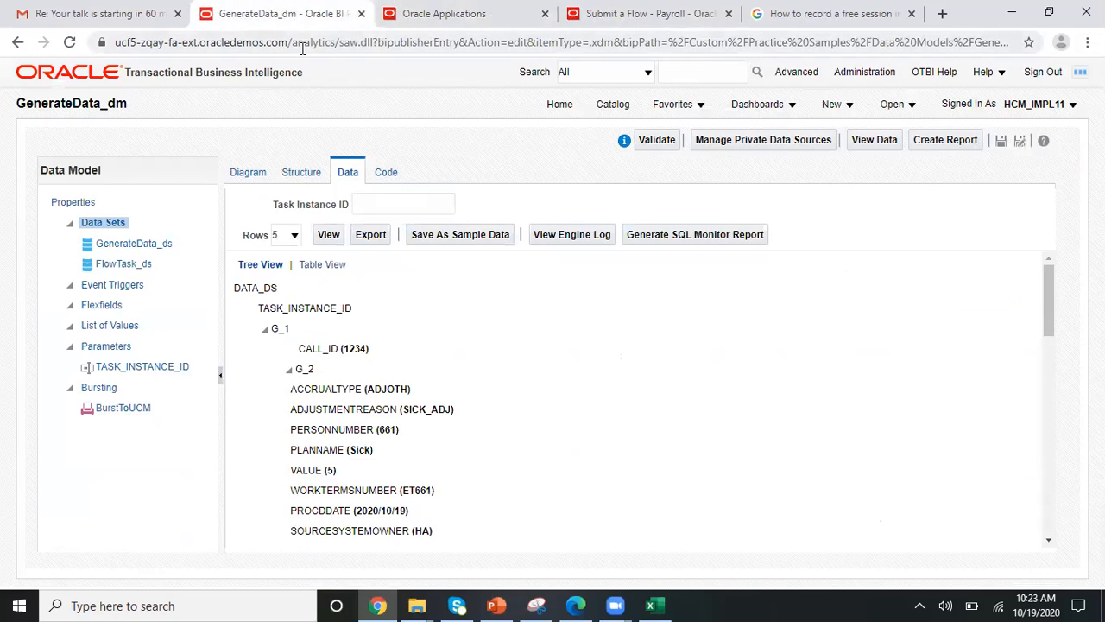
drag(292, 42, 1012, 41)
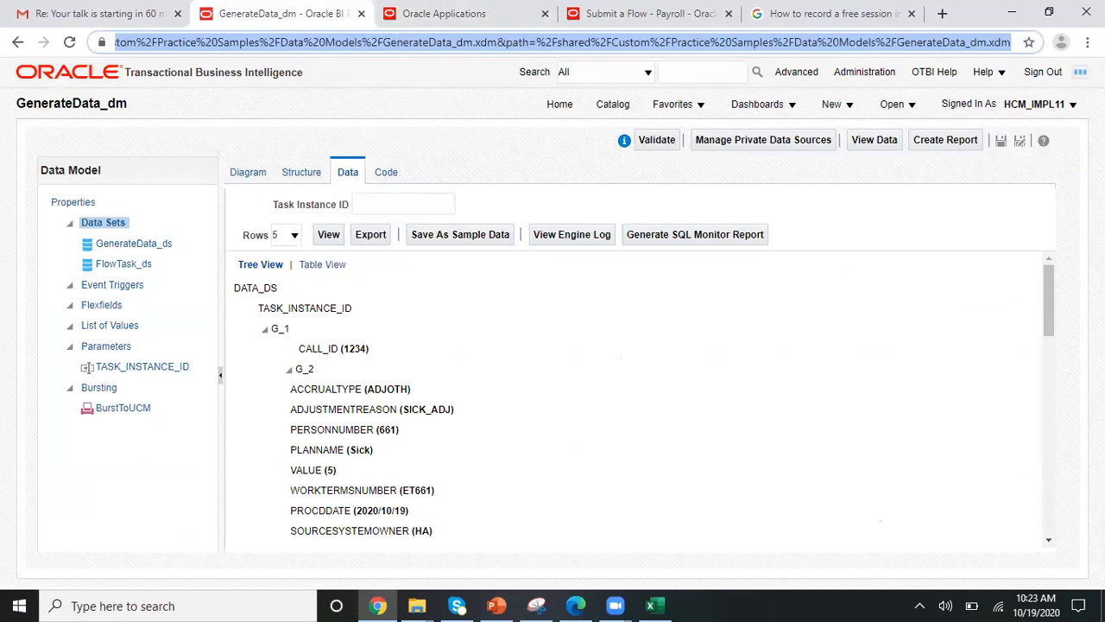
key(BackSpace)
key(Return)
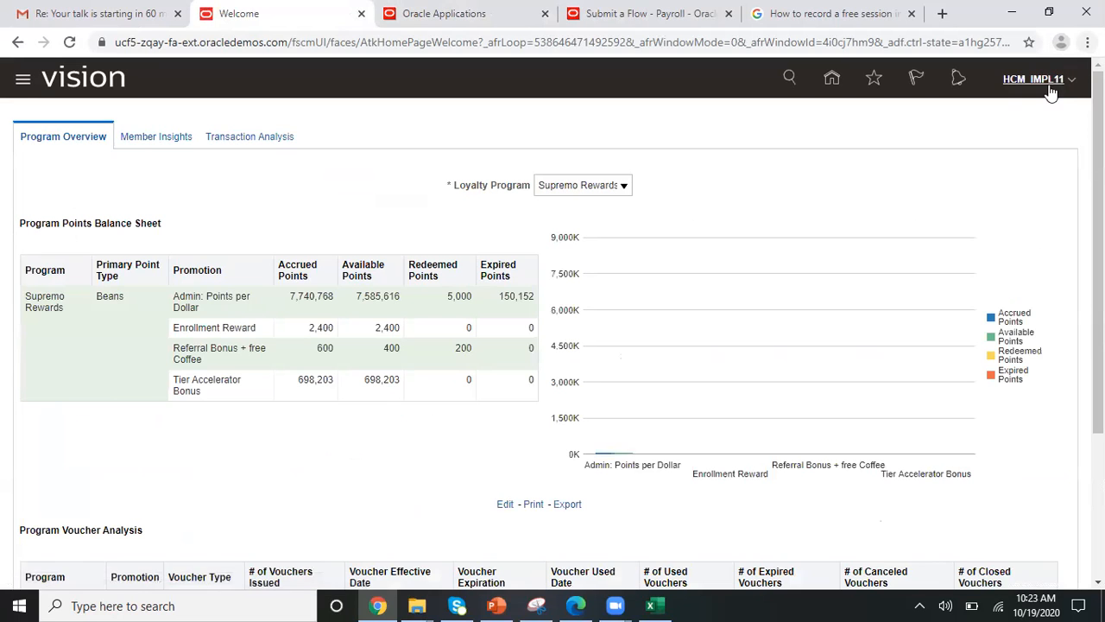
click(833, 78)
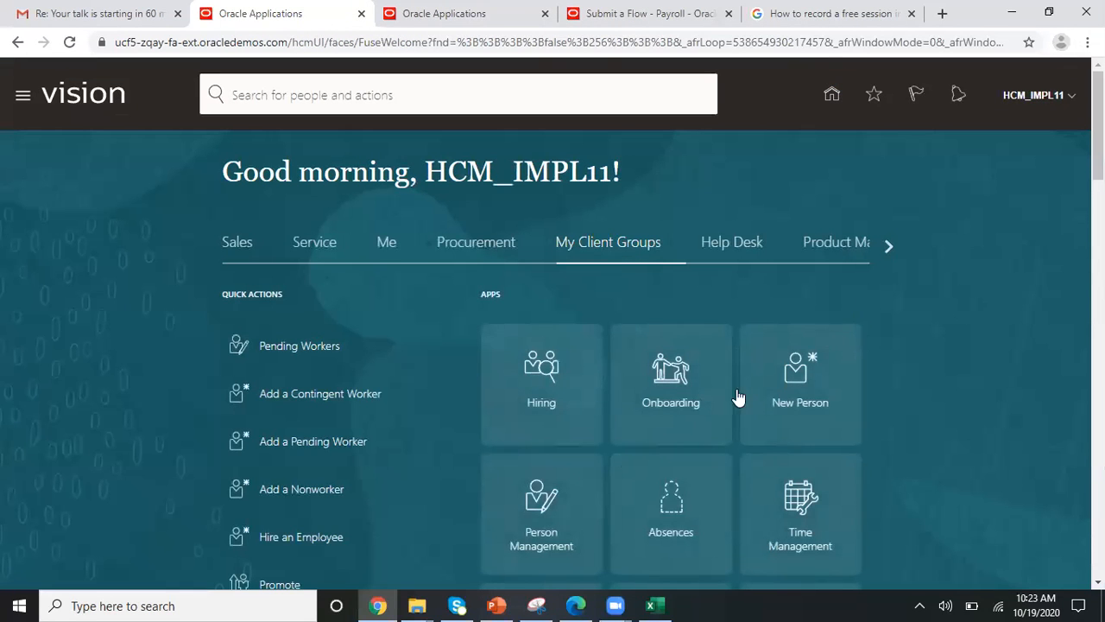
click(542, 545)
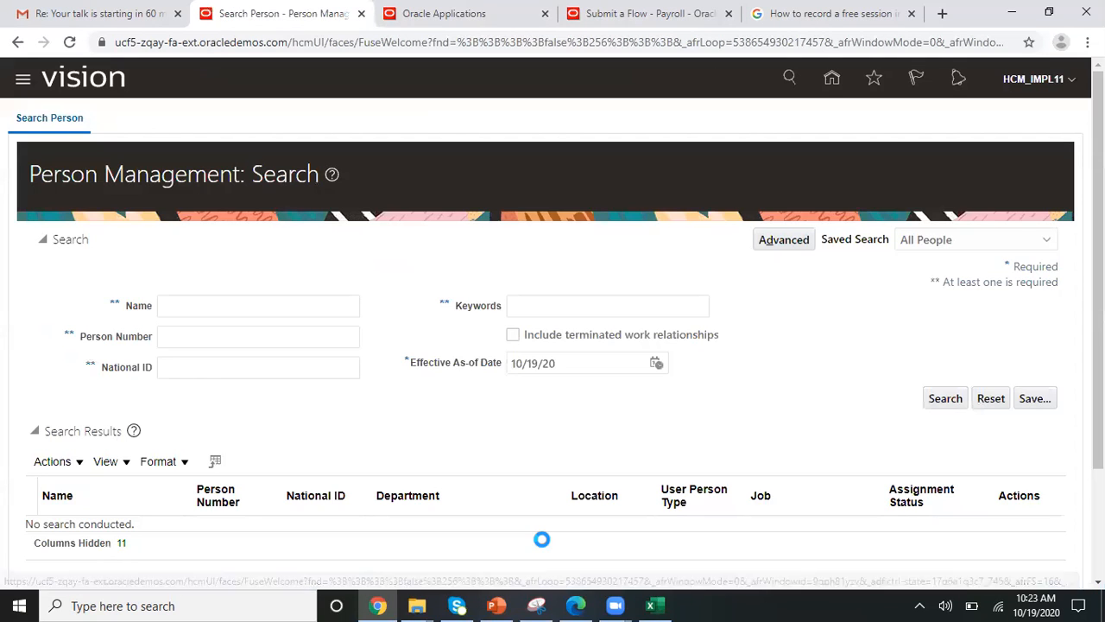
Search Person Management for the employee by entering their person number.
click(239, 335)
text(40)
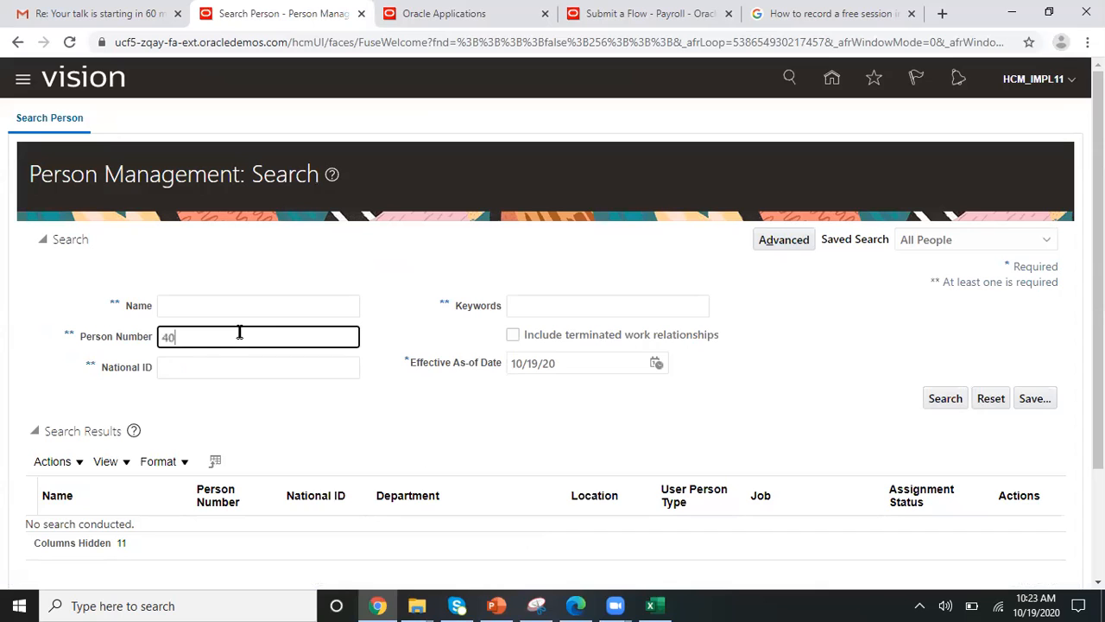
click(945, 399)
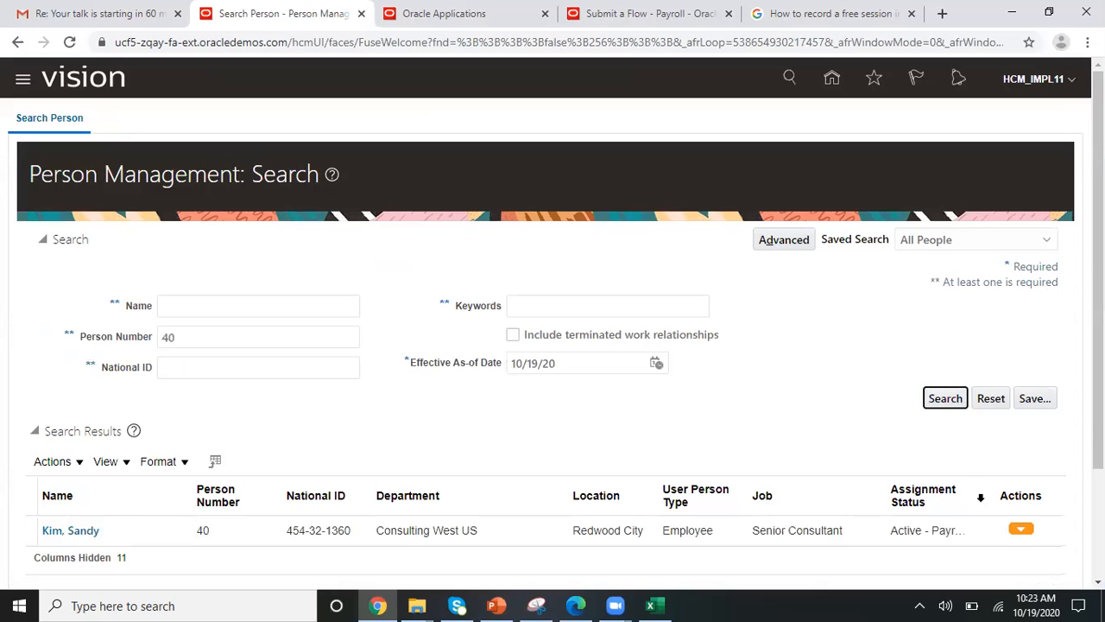
Open the found employee's Absence Records and bring up the Plan Balances section.
click(1019, 531)
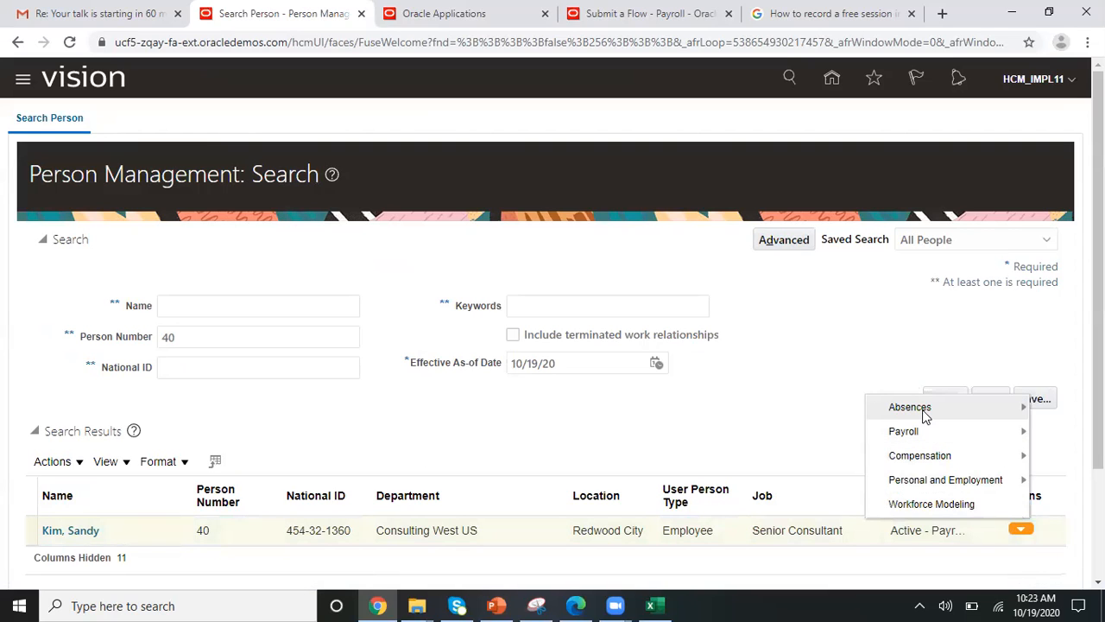
mouse_move(926, 417)
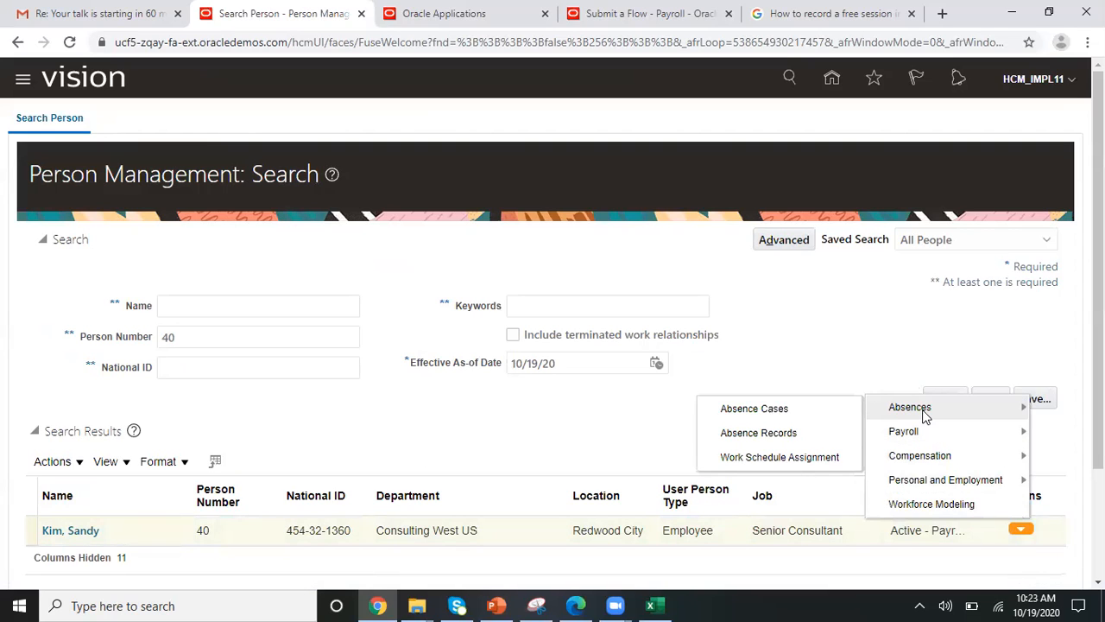
click(775, 436)
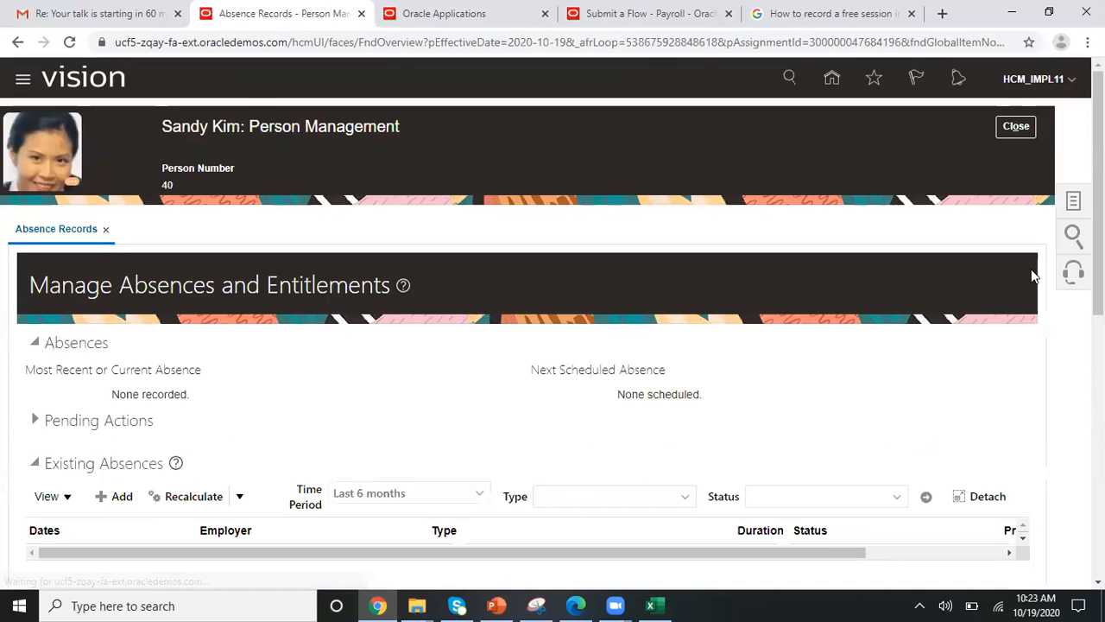
scroll(457, 486, down, 4)
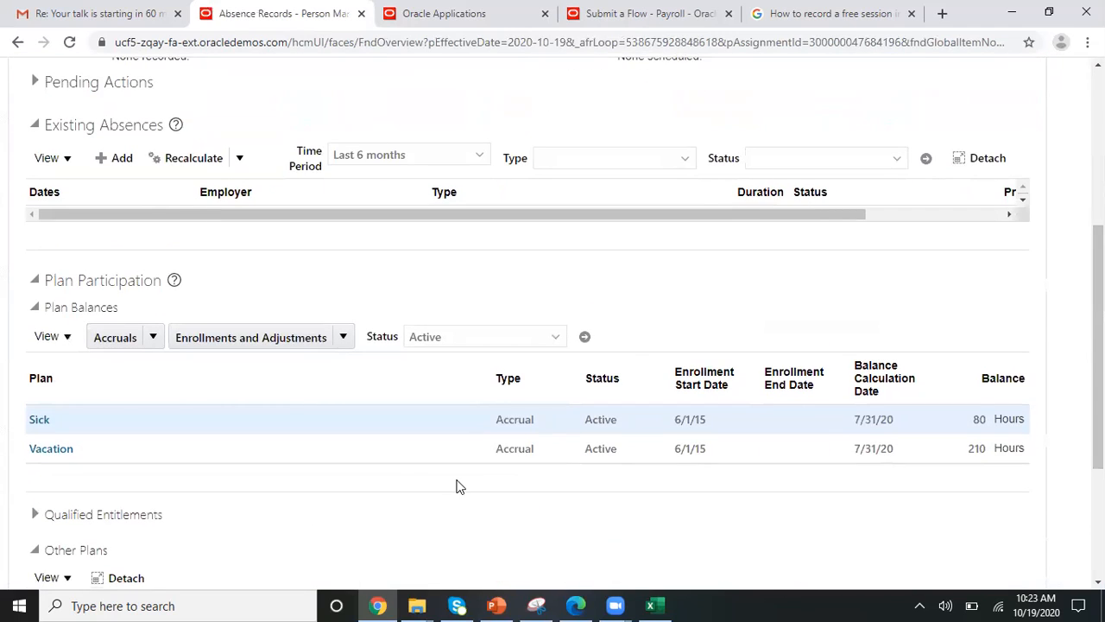
Open the Sick plan's accrual balance and recalculate it with a Balance Calculation Date of 10/19/2020.
click(40, 420)
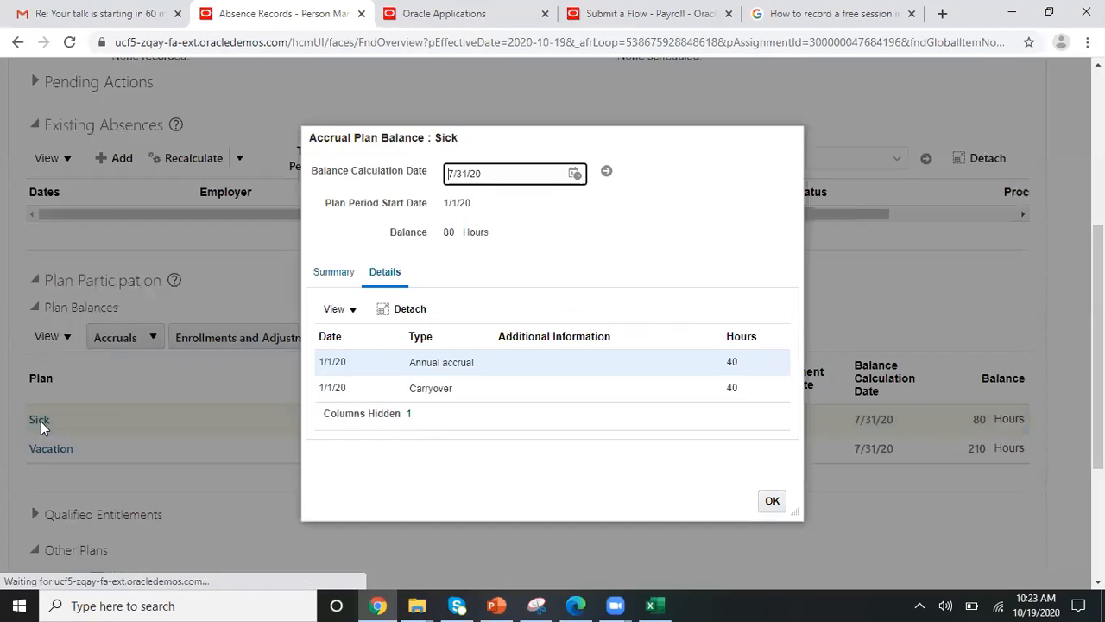
triple_click(485, 179)
text(10/19/2020)
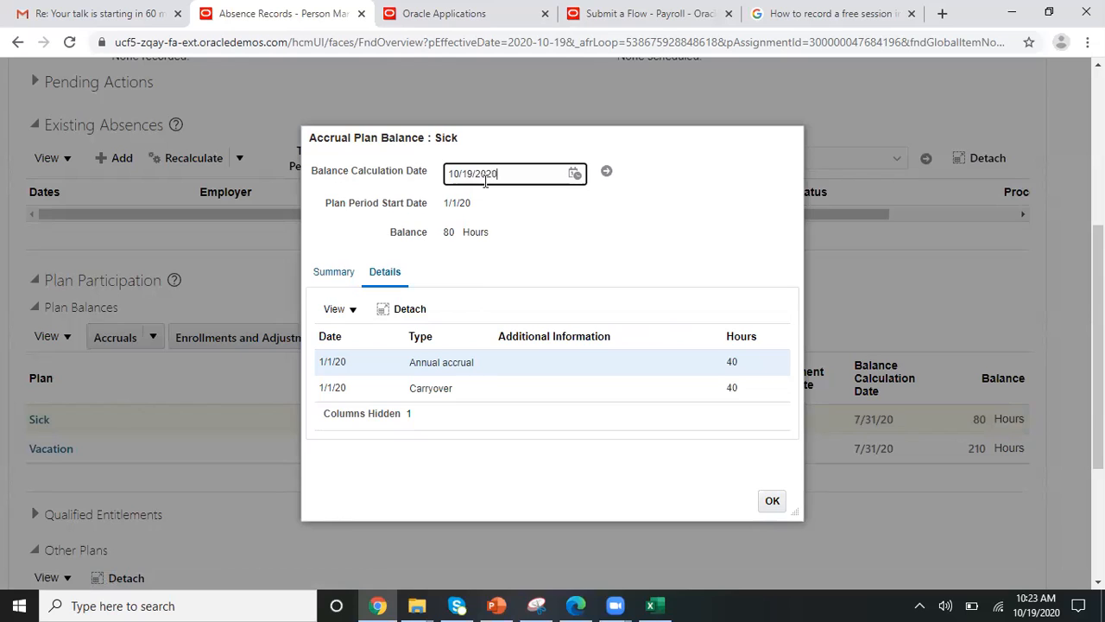
click(606, 174)
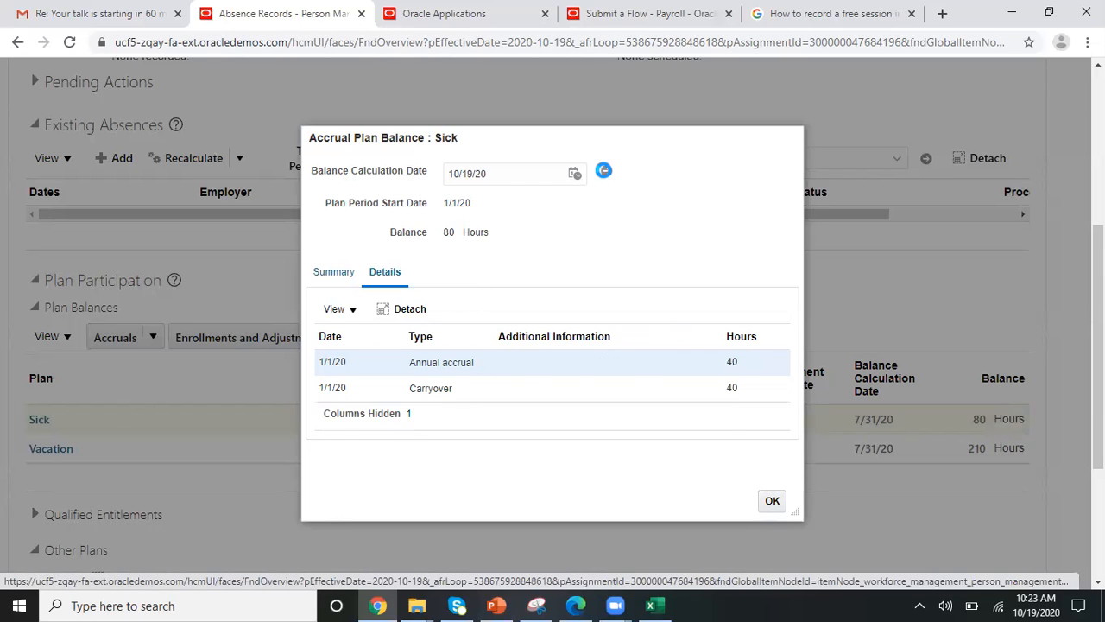
Examine the adjustment entries and their reasons in the Sick plan's balance details, and close the Accrual Plan Balance dialog.
click(622, 363)
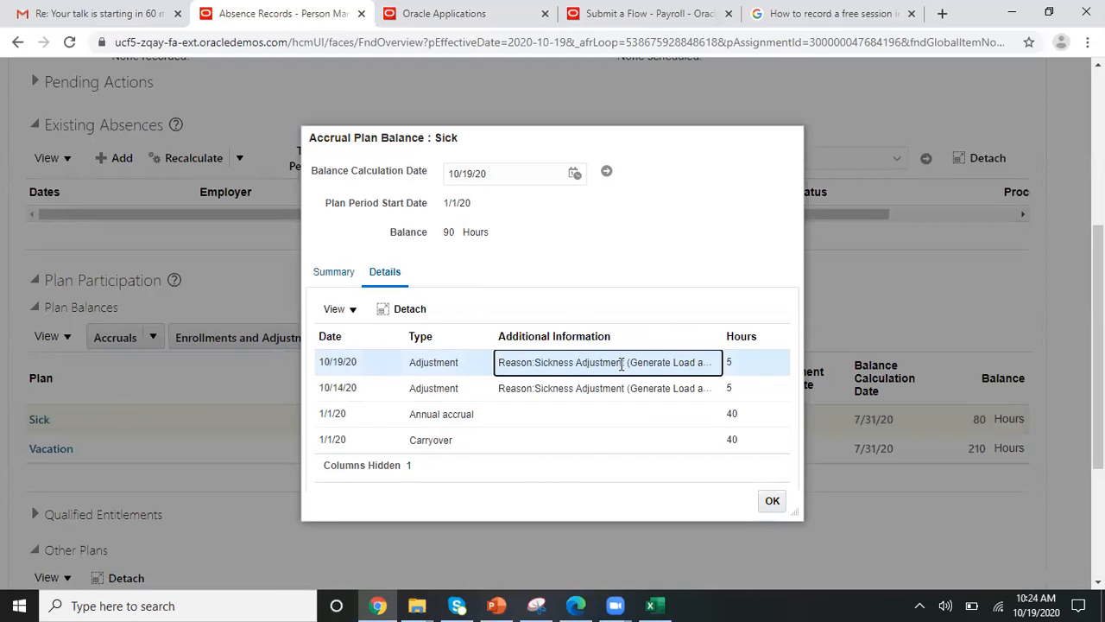
click(353, 309)
click(379, 332)
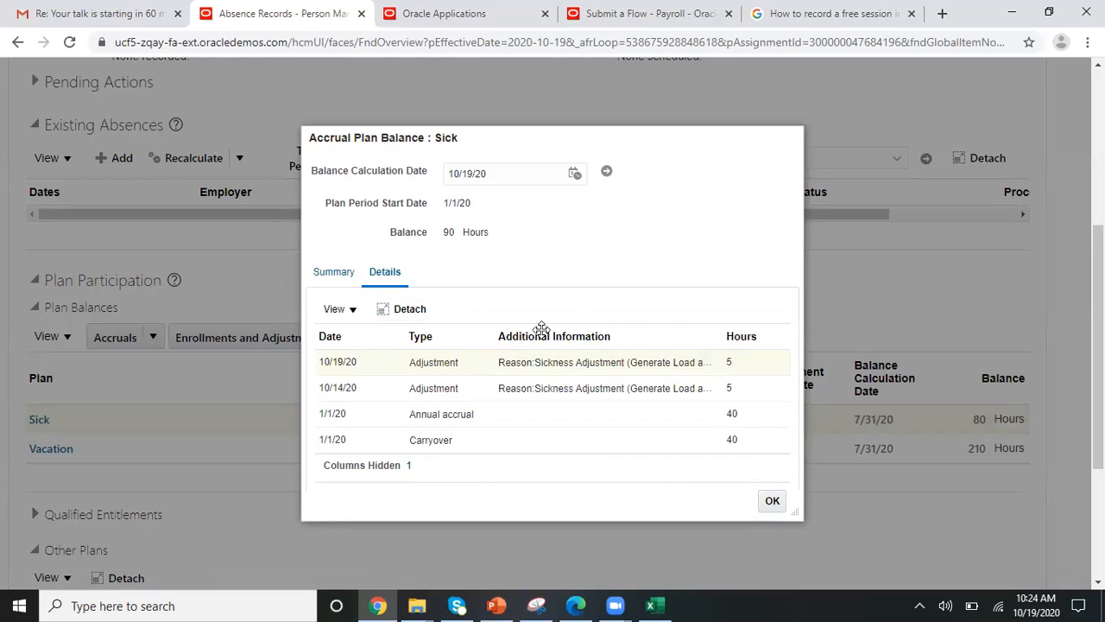
click(598, 388)
click(772, 502)
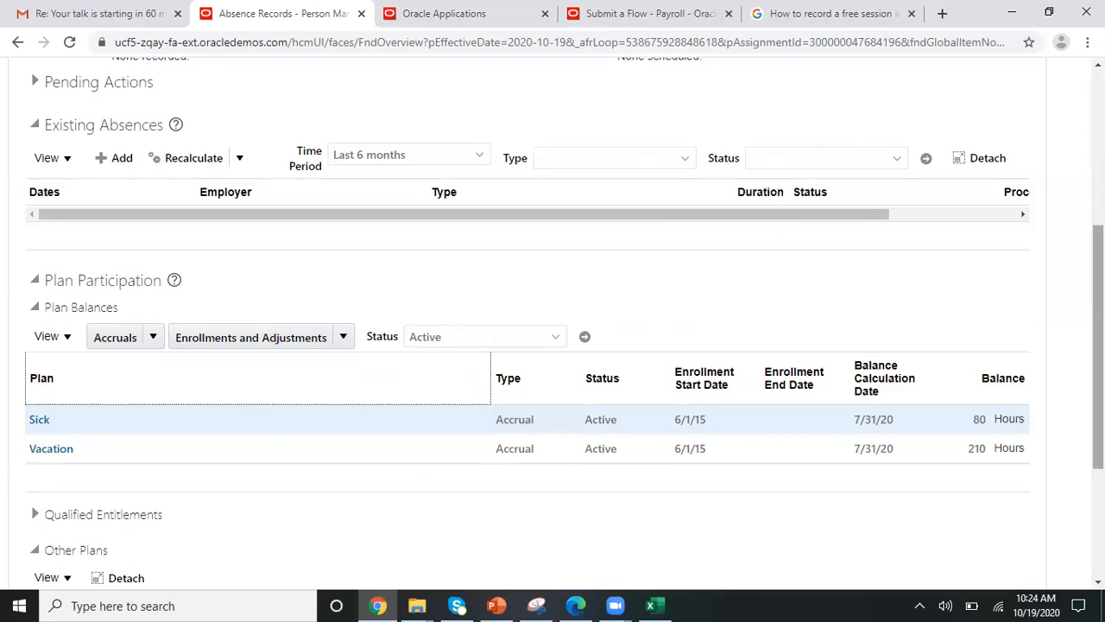
drag(1098, 332, 1099, 177)
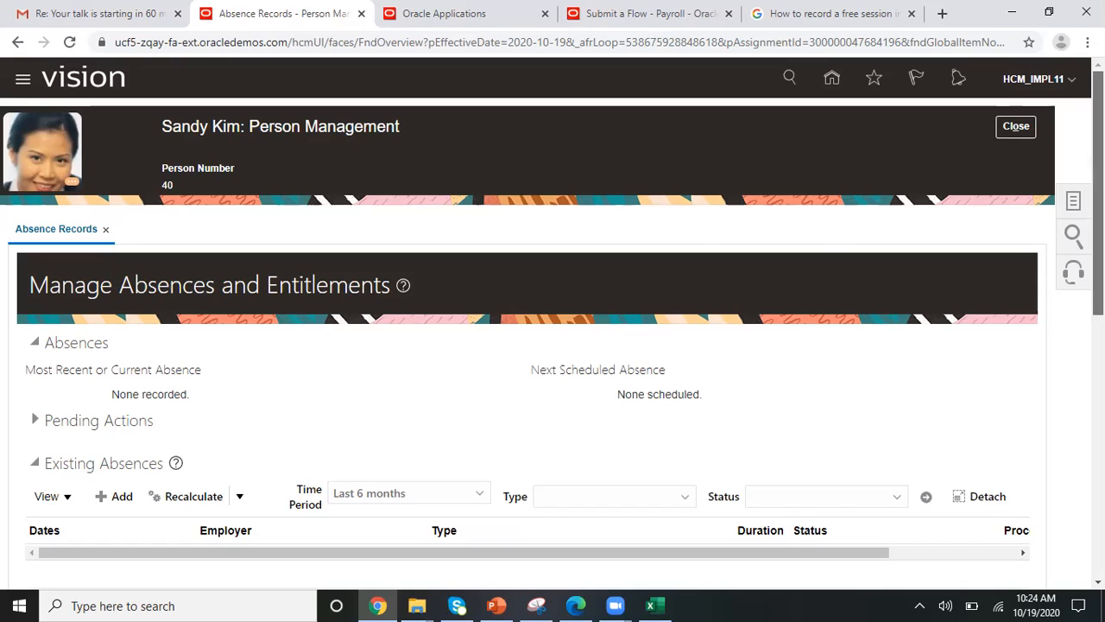
scroll(553, 328, down, 7)
scroll(552, 328, up, 7)
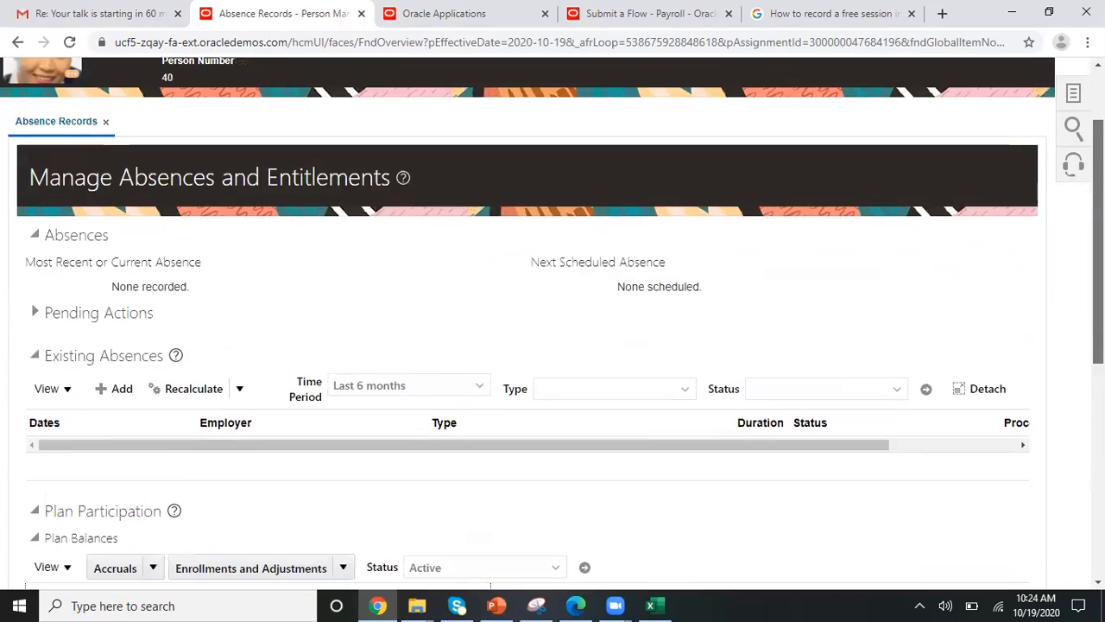